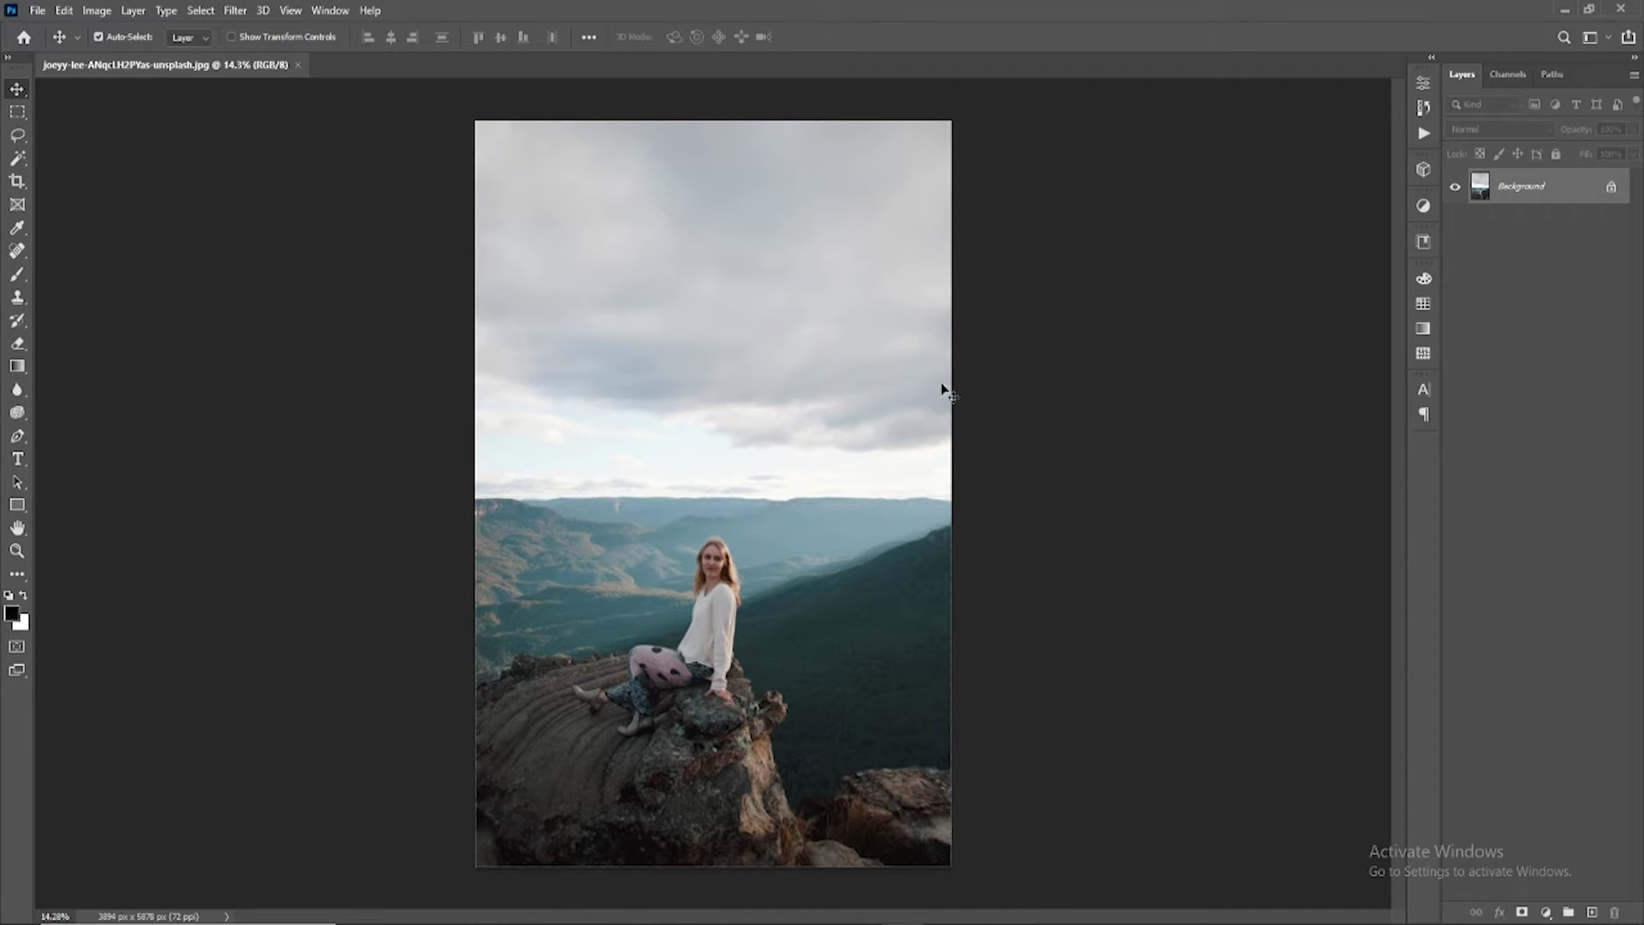
Step: Add a Levels adjustment layer with midtone 1.39 and white input 245
{"action": "left_click", "coordinate": [1046, 374]}
{"action": "left_click", "coordinate": [1546, 912]}
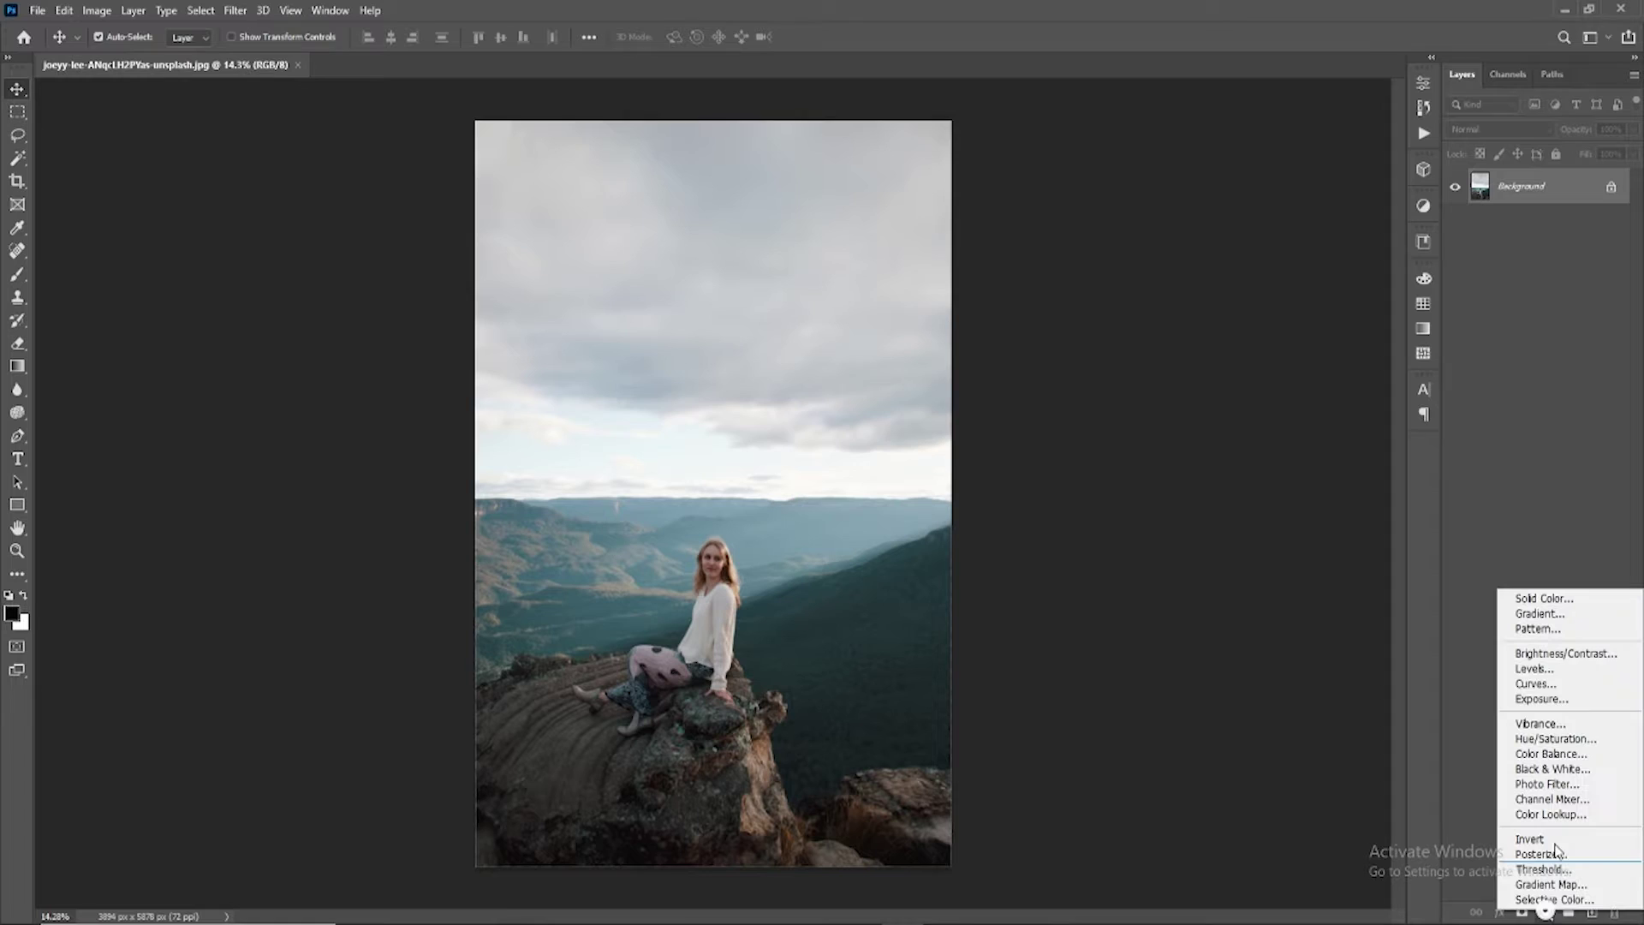
{"action": "left_click", "coordinate": [1560, 671]}
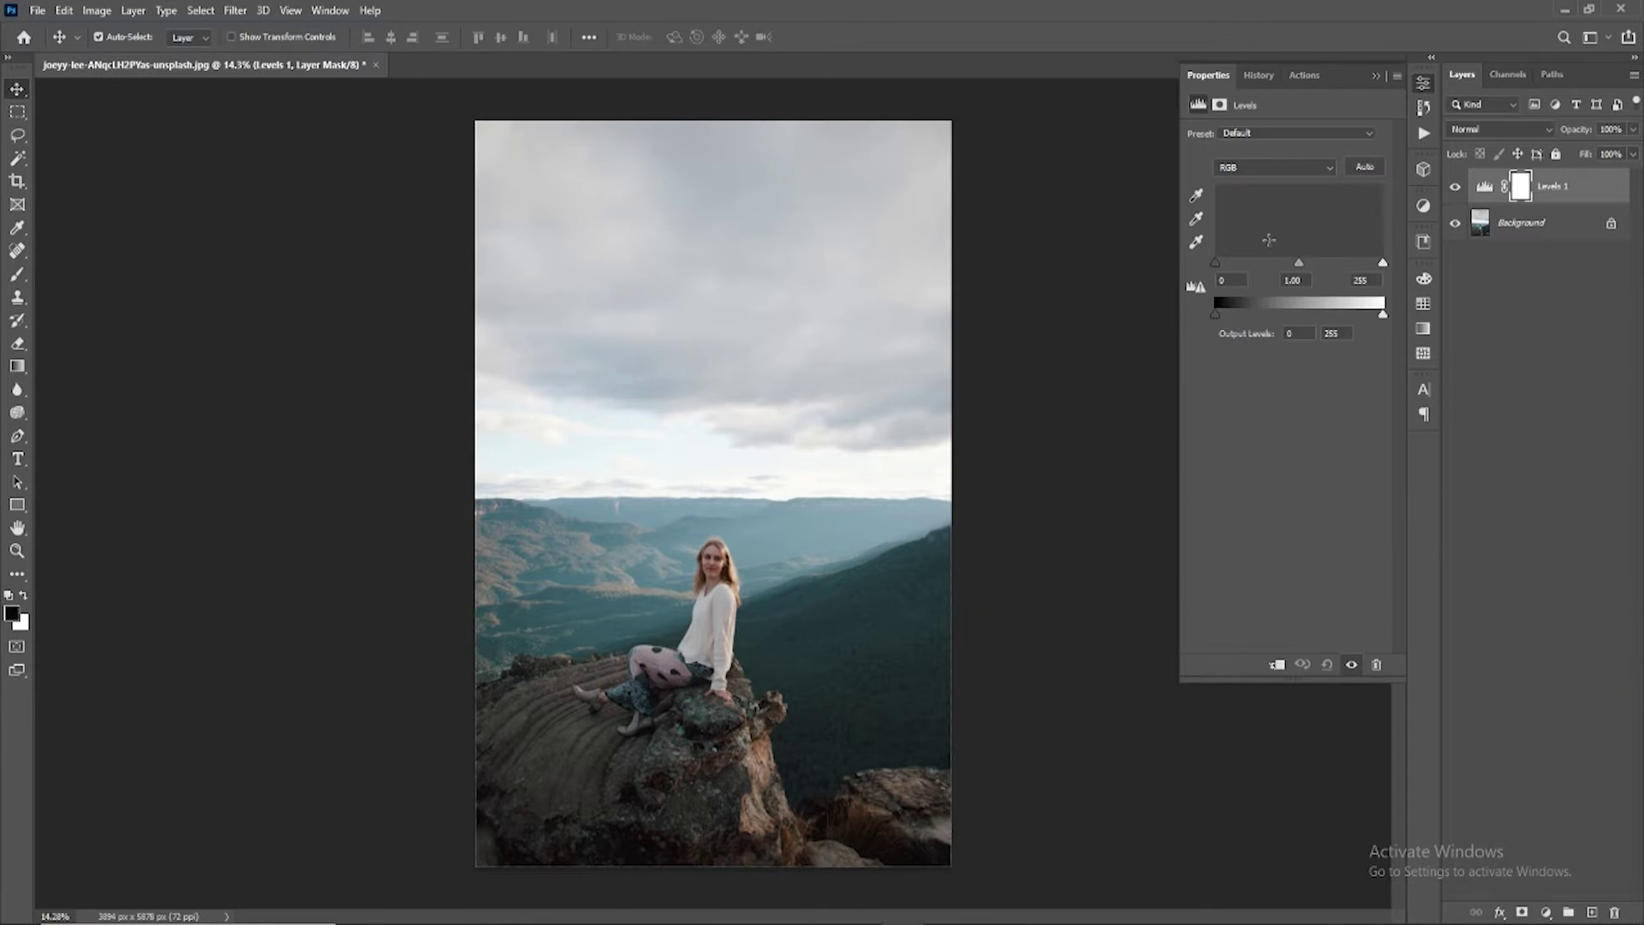
{"action": "left_click_drag", "start_coordinate": [1217, 263], "coordinate": [1285, 262]}
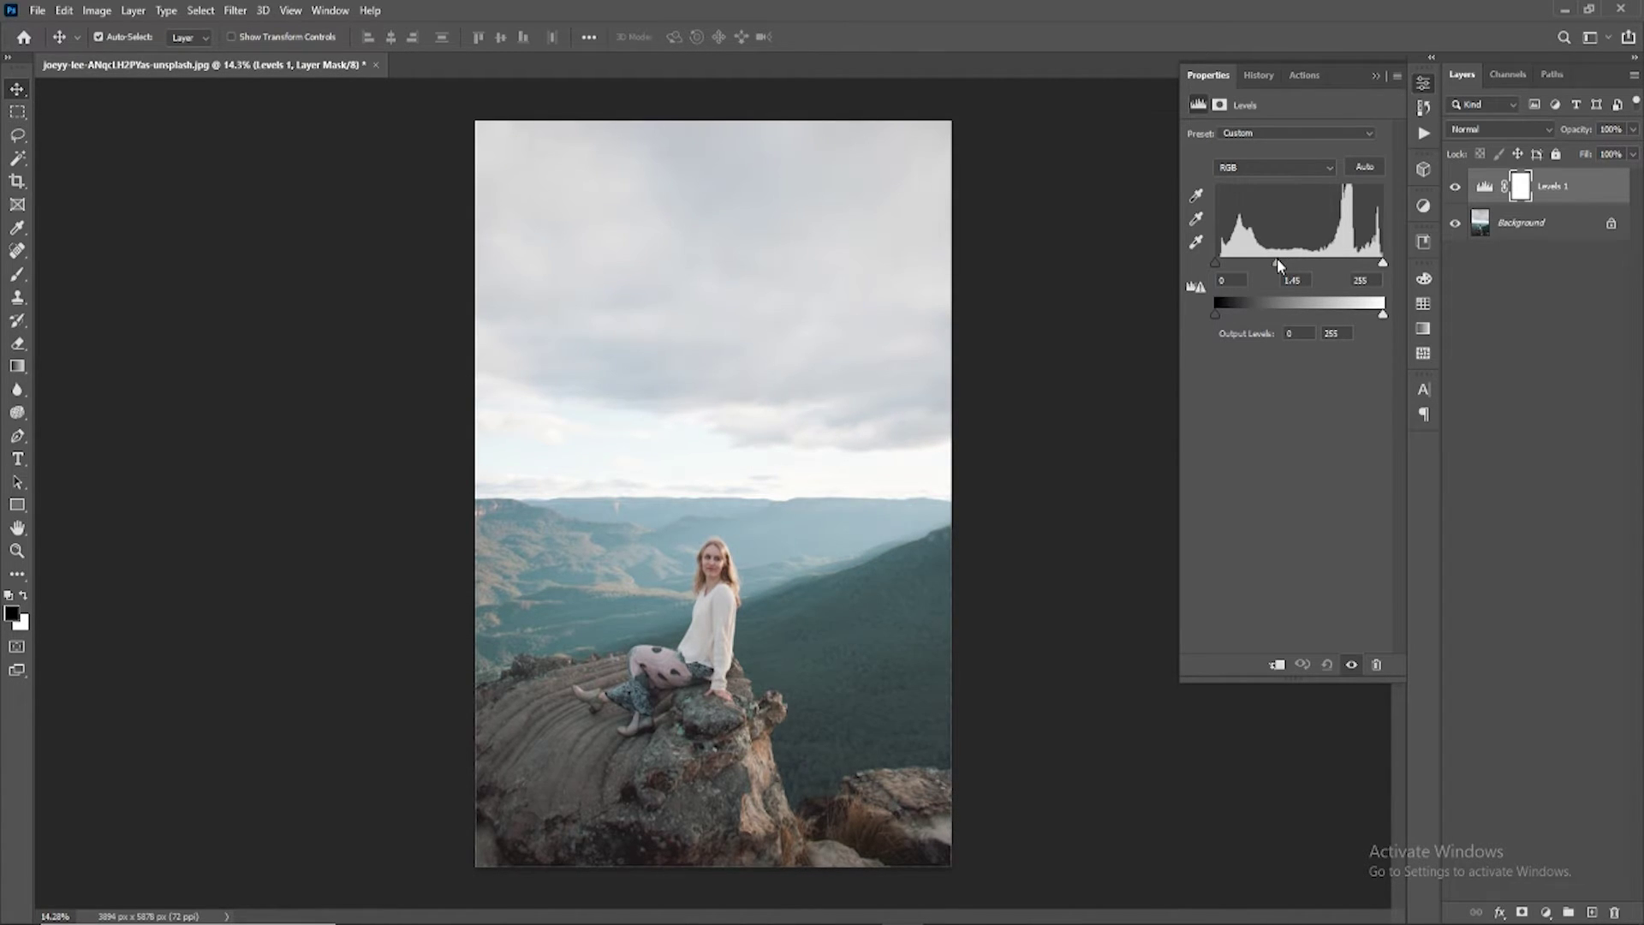
{"action": "left_click_drag", "start_coordinate": [1281, 264], "coordinate": [1277, 264]}
{"action": "left_click_drag", "start_coordinate": [1384, 263], "coordinate": [1377, 264]}
{"action": "left_click", "coordinate": [1520, 186]}
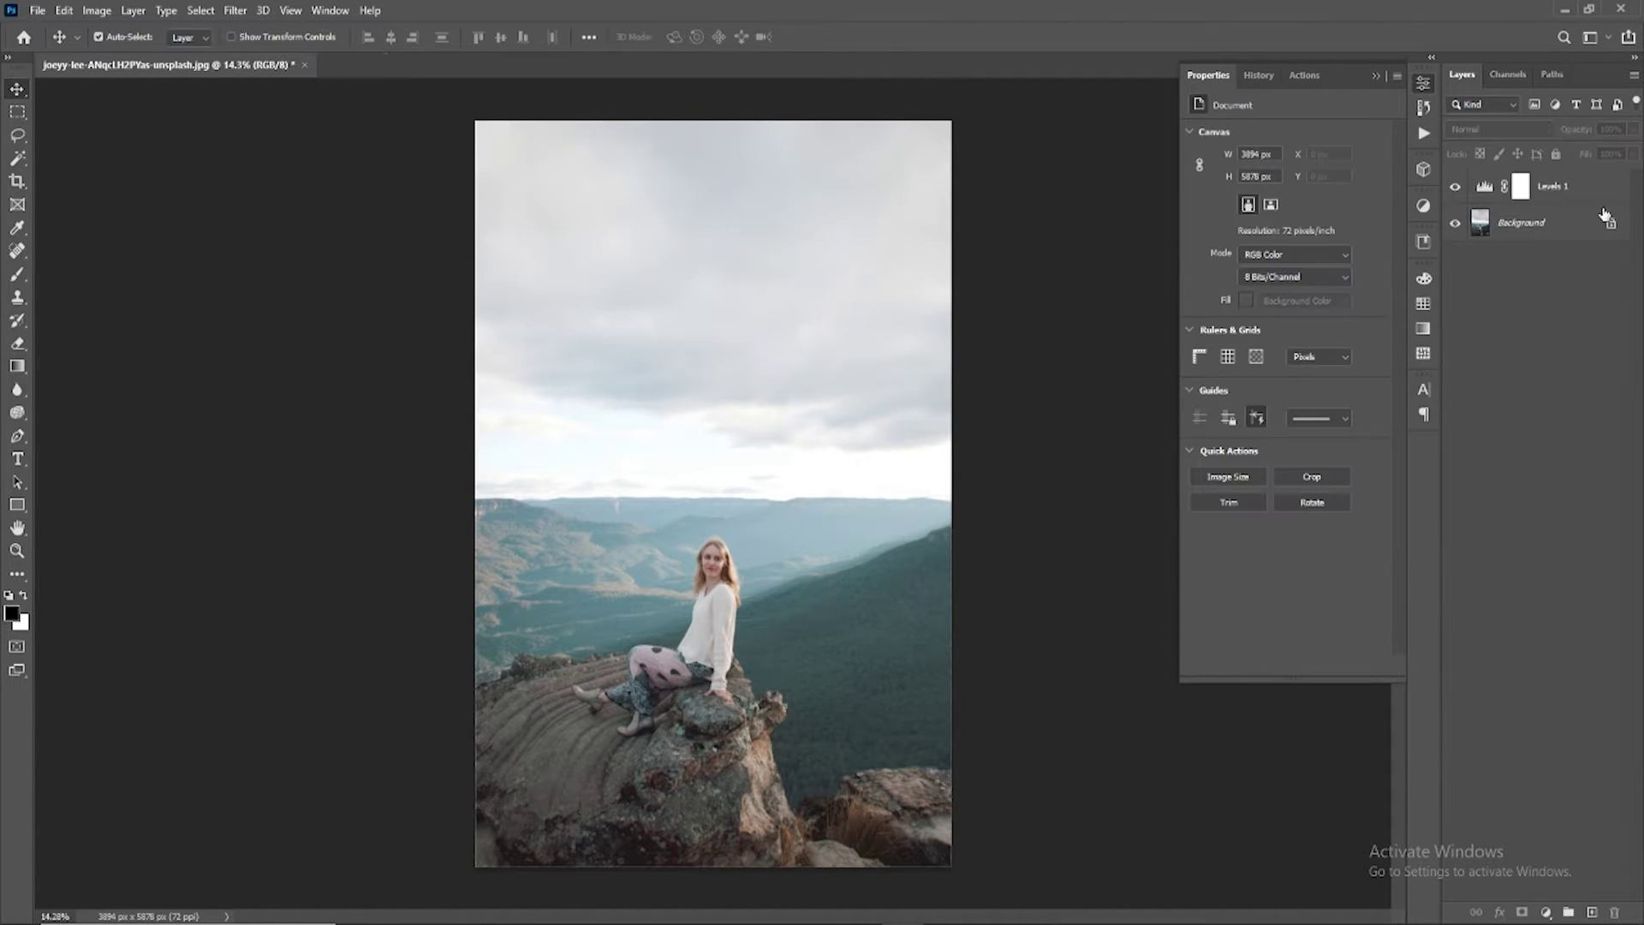
Step: Open Levels 1's blending options and move the Layer Style window off the photo
{"action": "left_click", "coordinate": [1609, 196]}
{"action": "double_click", "coordinate": [1609, 196]}
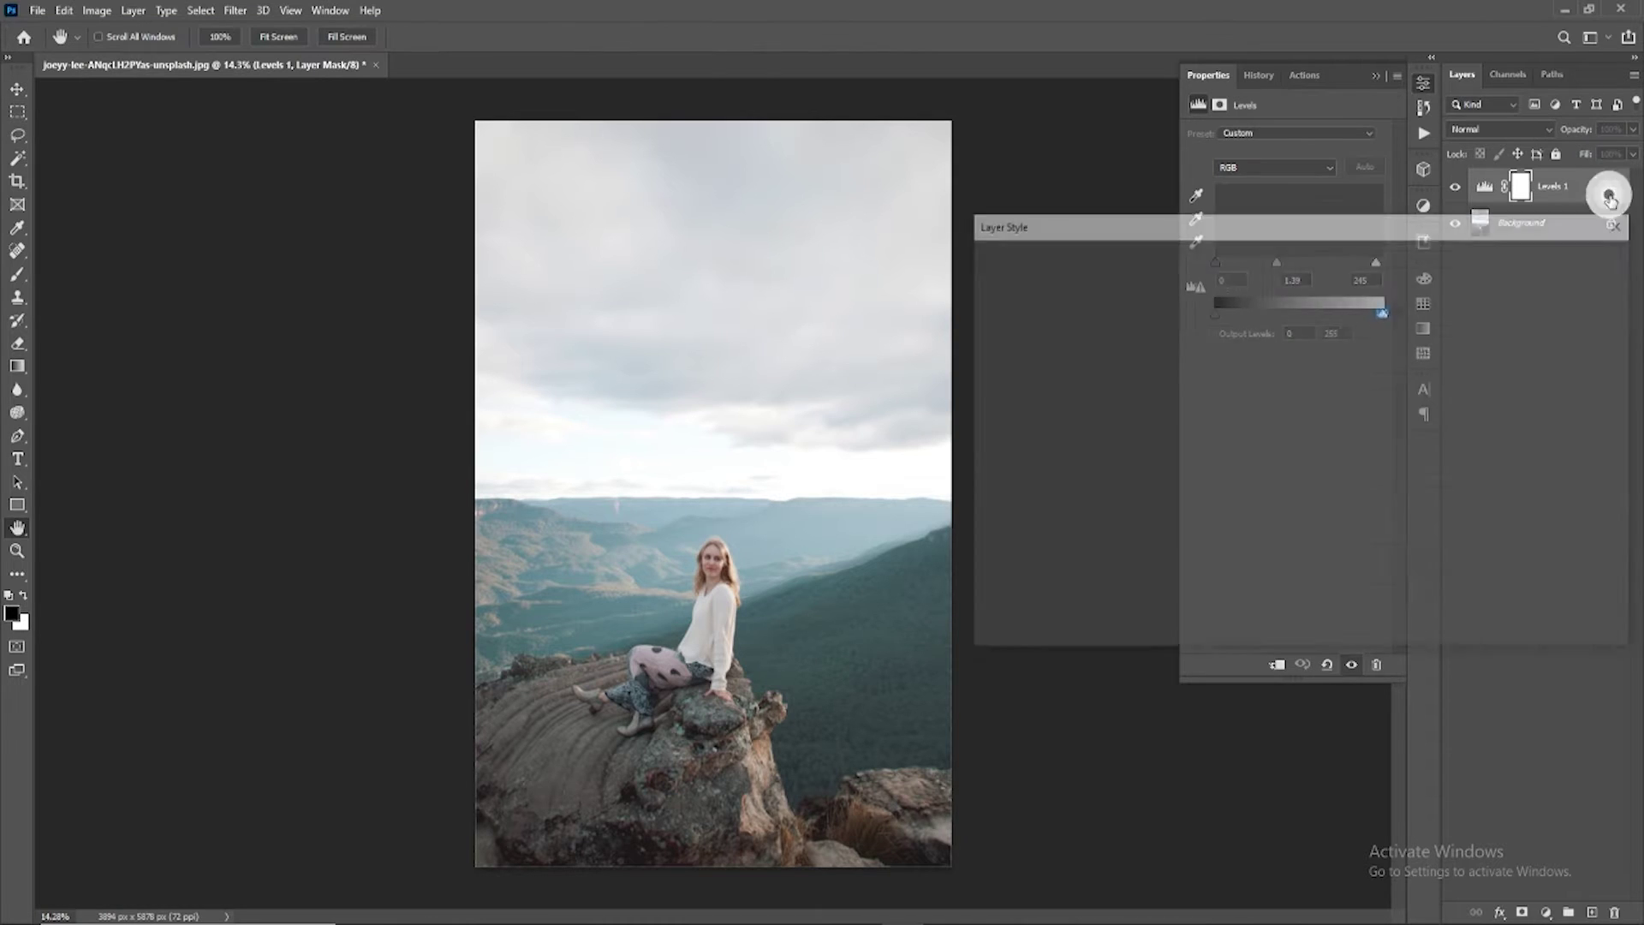
{"action": "mouse_move", "coordinate": [1356, 239]}
{"action": "left_mouse_down"}
{"action": "mouse_move", "coordinate": [410, 139]}
{"action": "mouse_move", "coordinate": [526, 139]}
{"action": "left_mouse_up"}
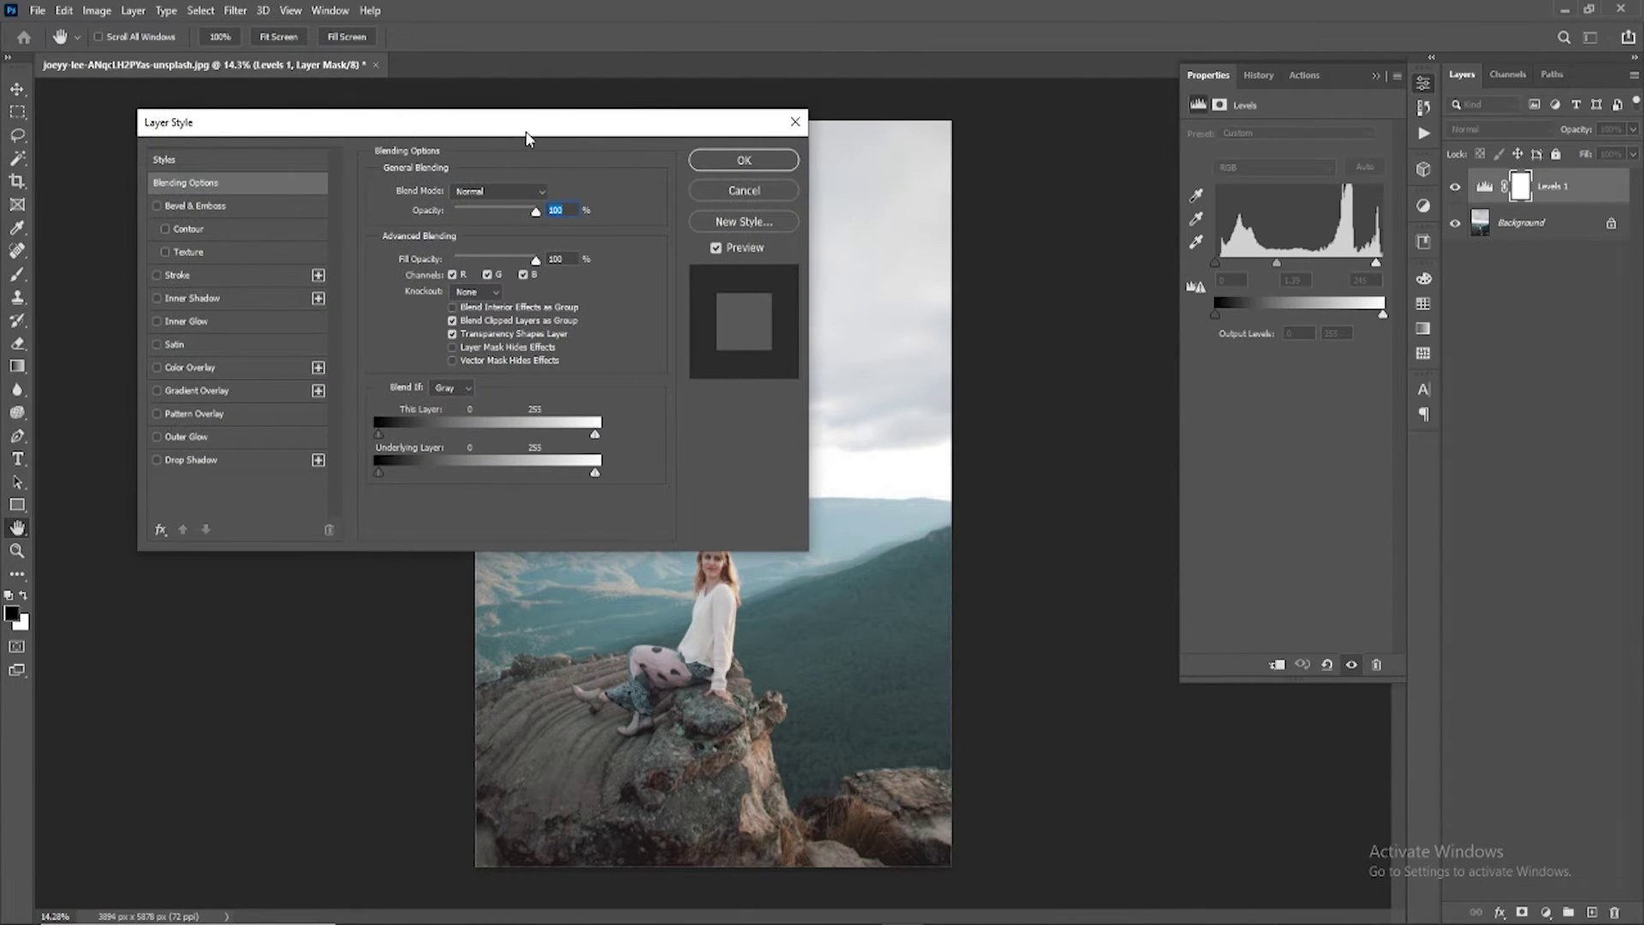
{"action": "left_click_drag", "start_coordinate": [634, 122], "coordinate": [598, 116]}
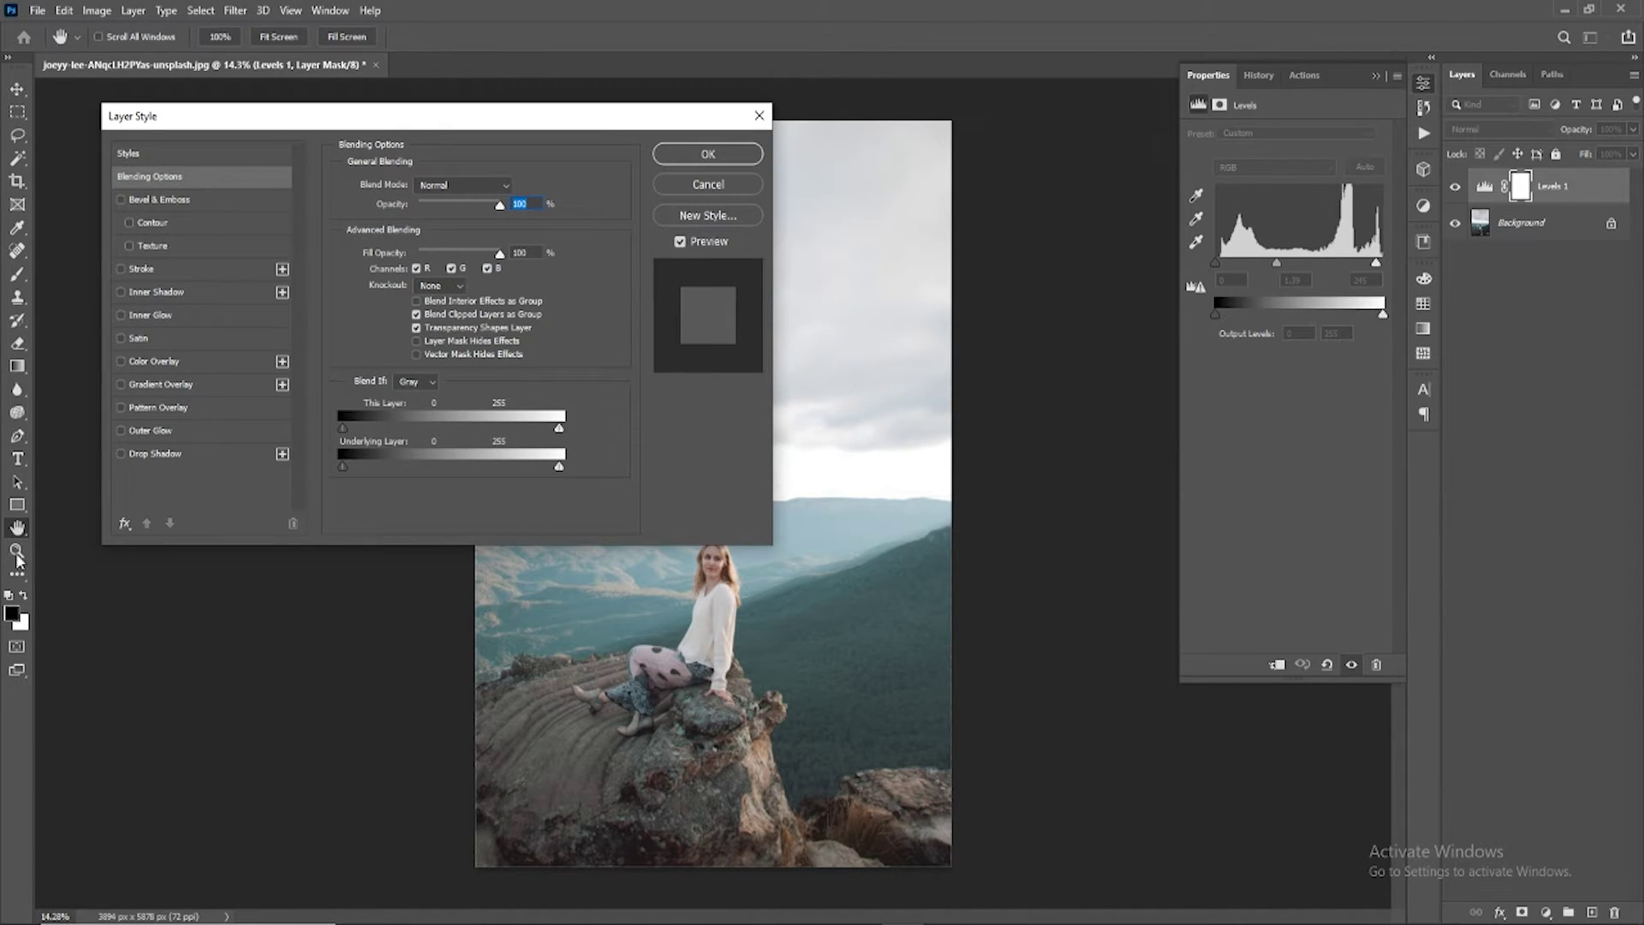
{"action": "left_click_drag", "start_coordinate": [602, 121], "coordinate": [593, 122]}
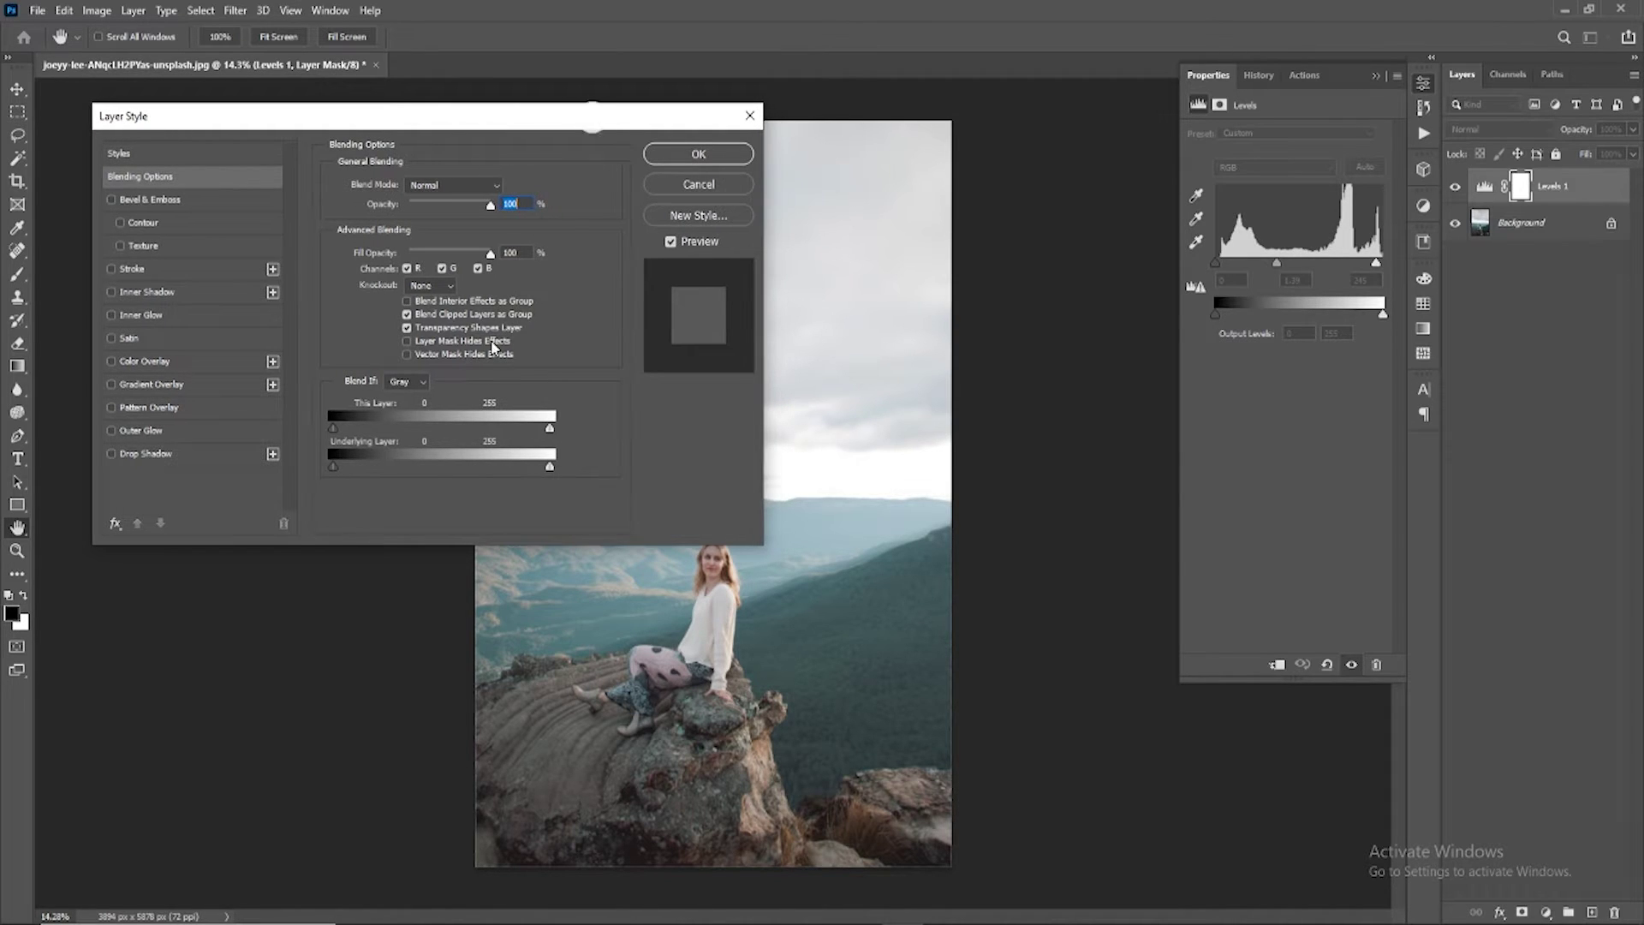
Step: Alt-split the Underlying Layer highlight Blend If slider for a 0 / 162 feathered range and apply
{"action": "left_click_drag", "start_coordinate": [550, 473], "coordinate": [418, 467]}
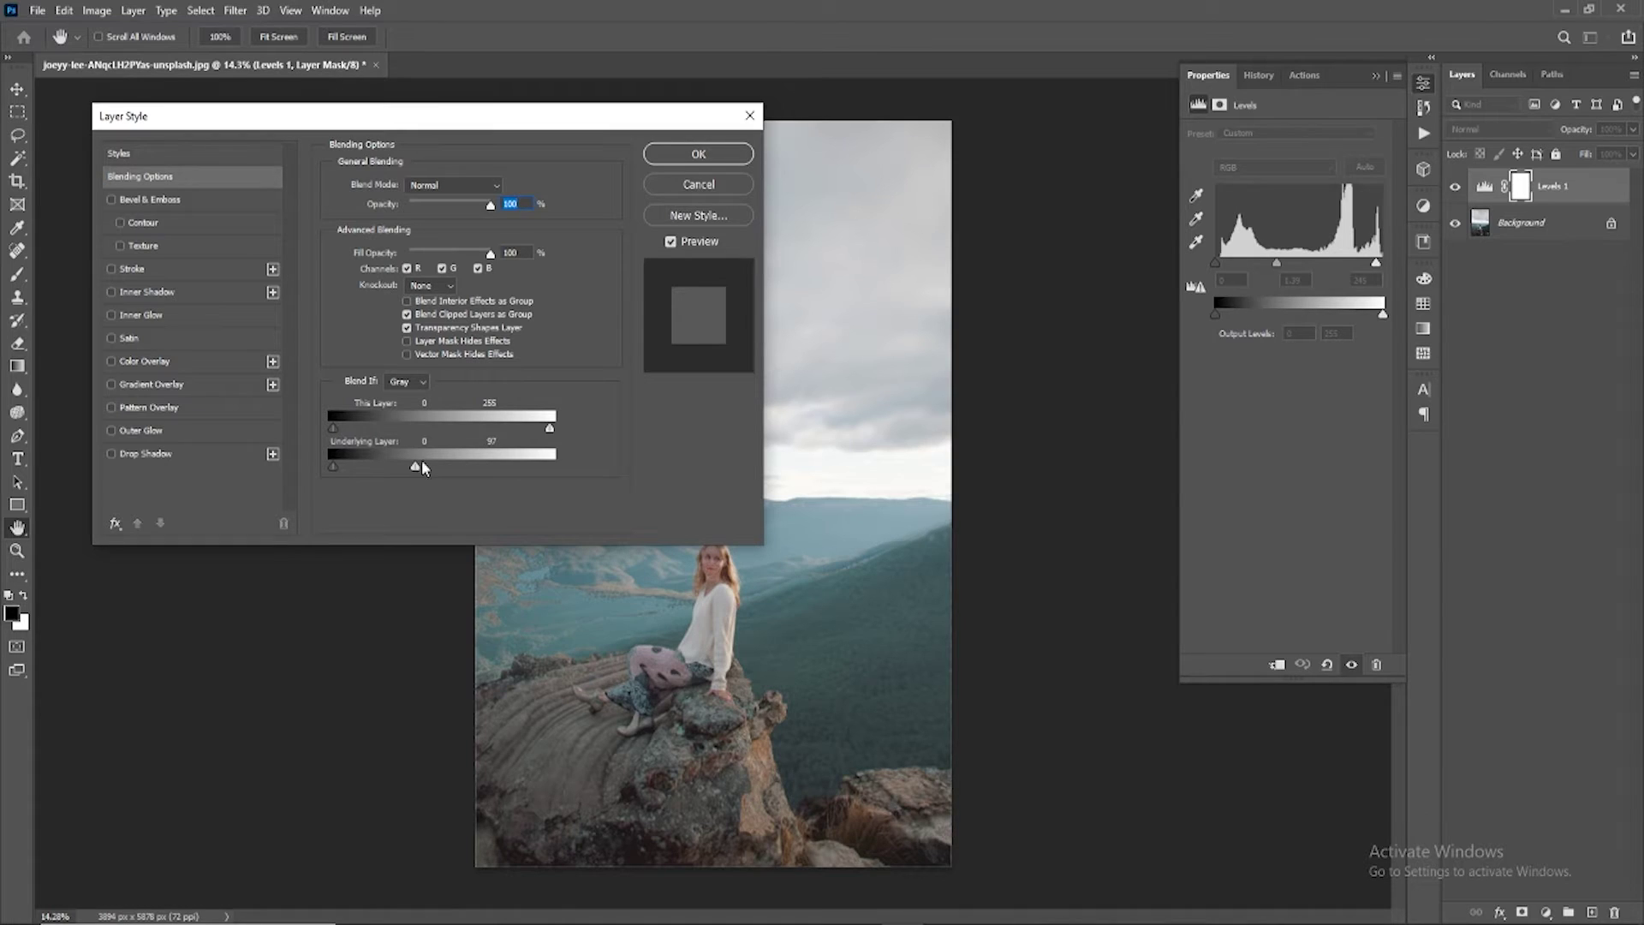
{"action": "left_click_drag", "start_coordinate": [597, 473], "coordinate": [572, 473]}
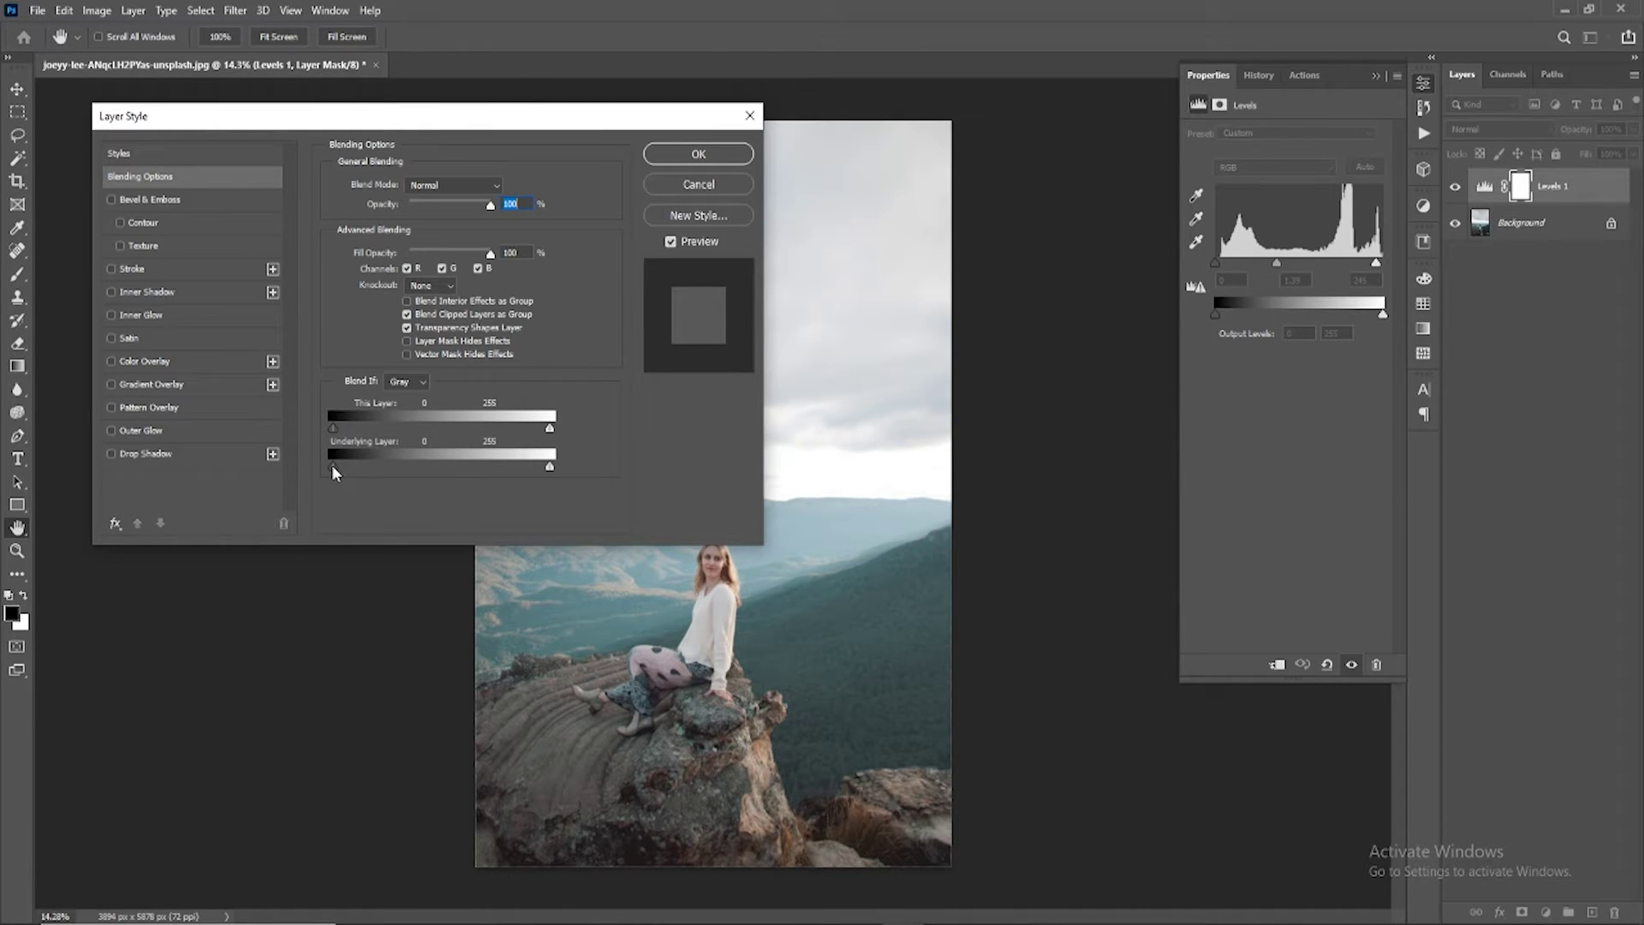
{"action": "left_click_drag", "start_coordinate": [334, 467], "coordinate": [484, 467]}
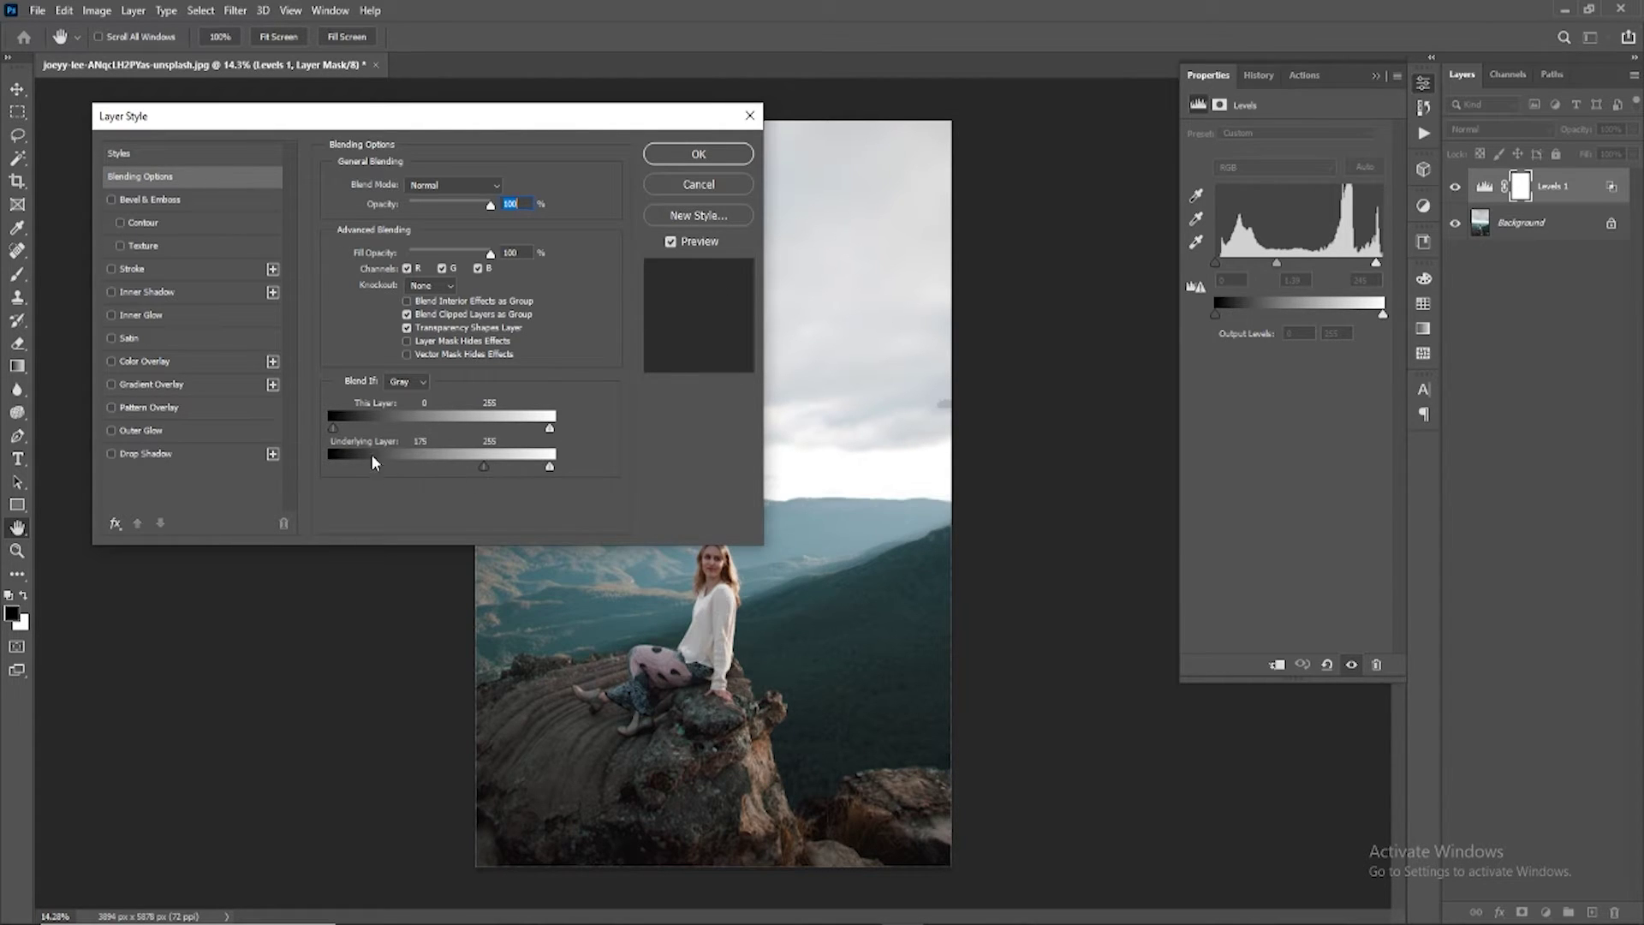
{"action": "left_click_drag", "start_coordinate": [372, 455], "coordinate": [317, 447]}
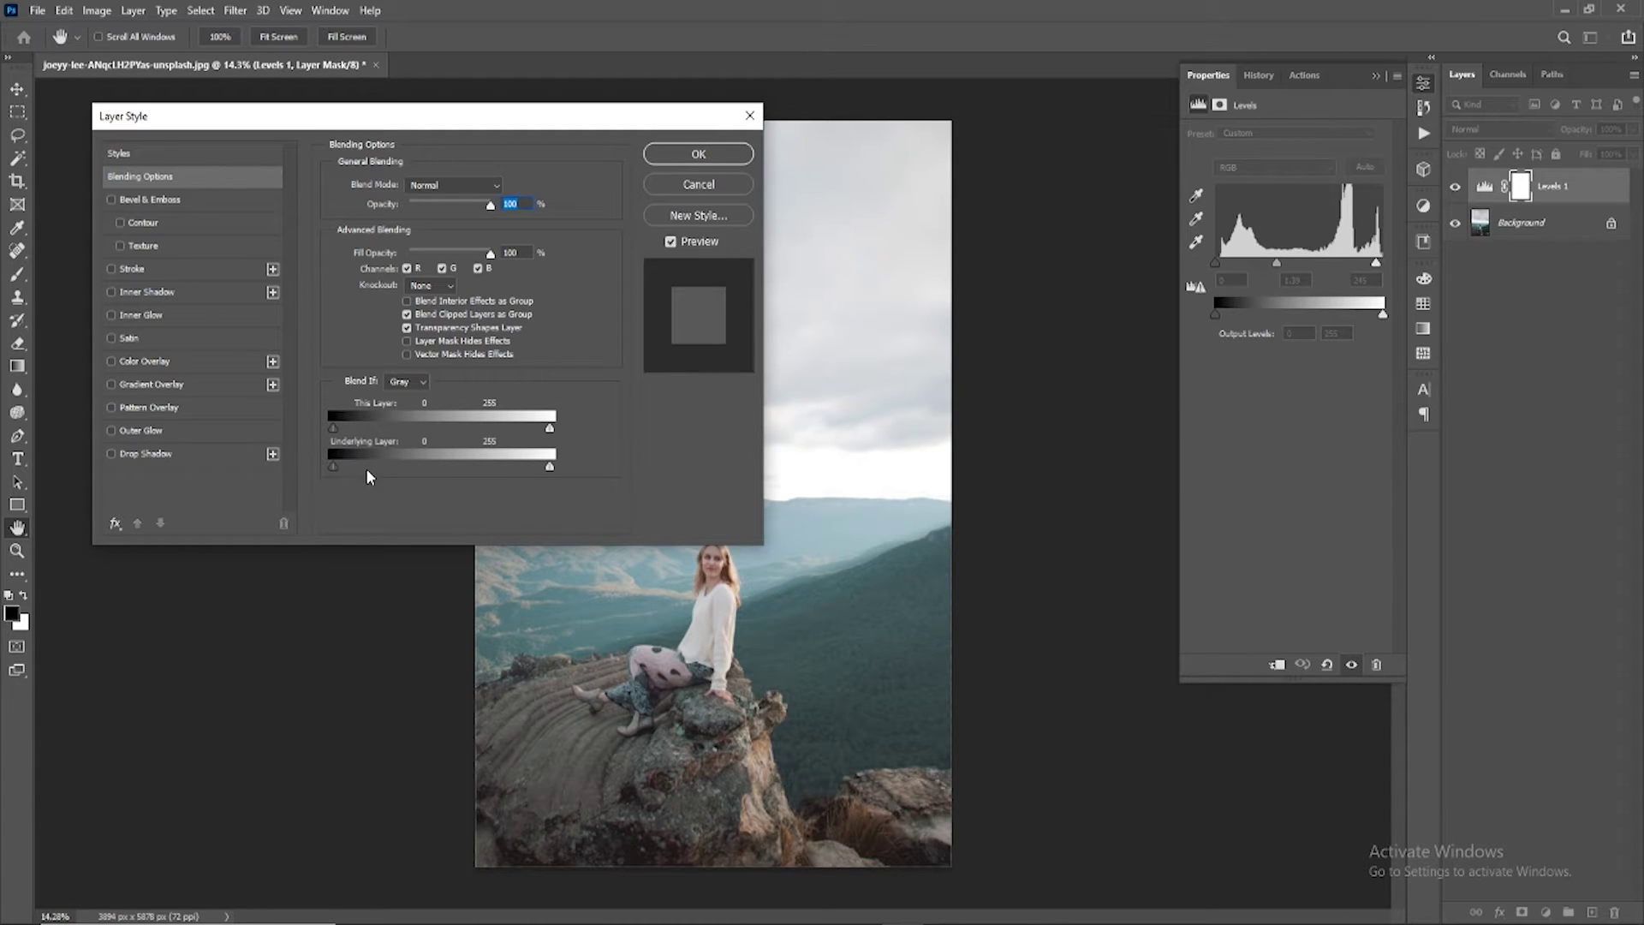
{"action": "left_click_drag", "start_coordinate": [368, 467], "coordinate": [318, 461]}
{"action": "key", "text": "alt"}
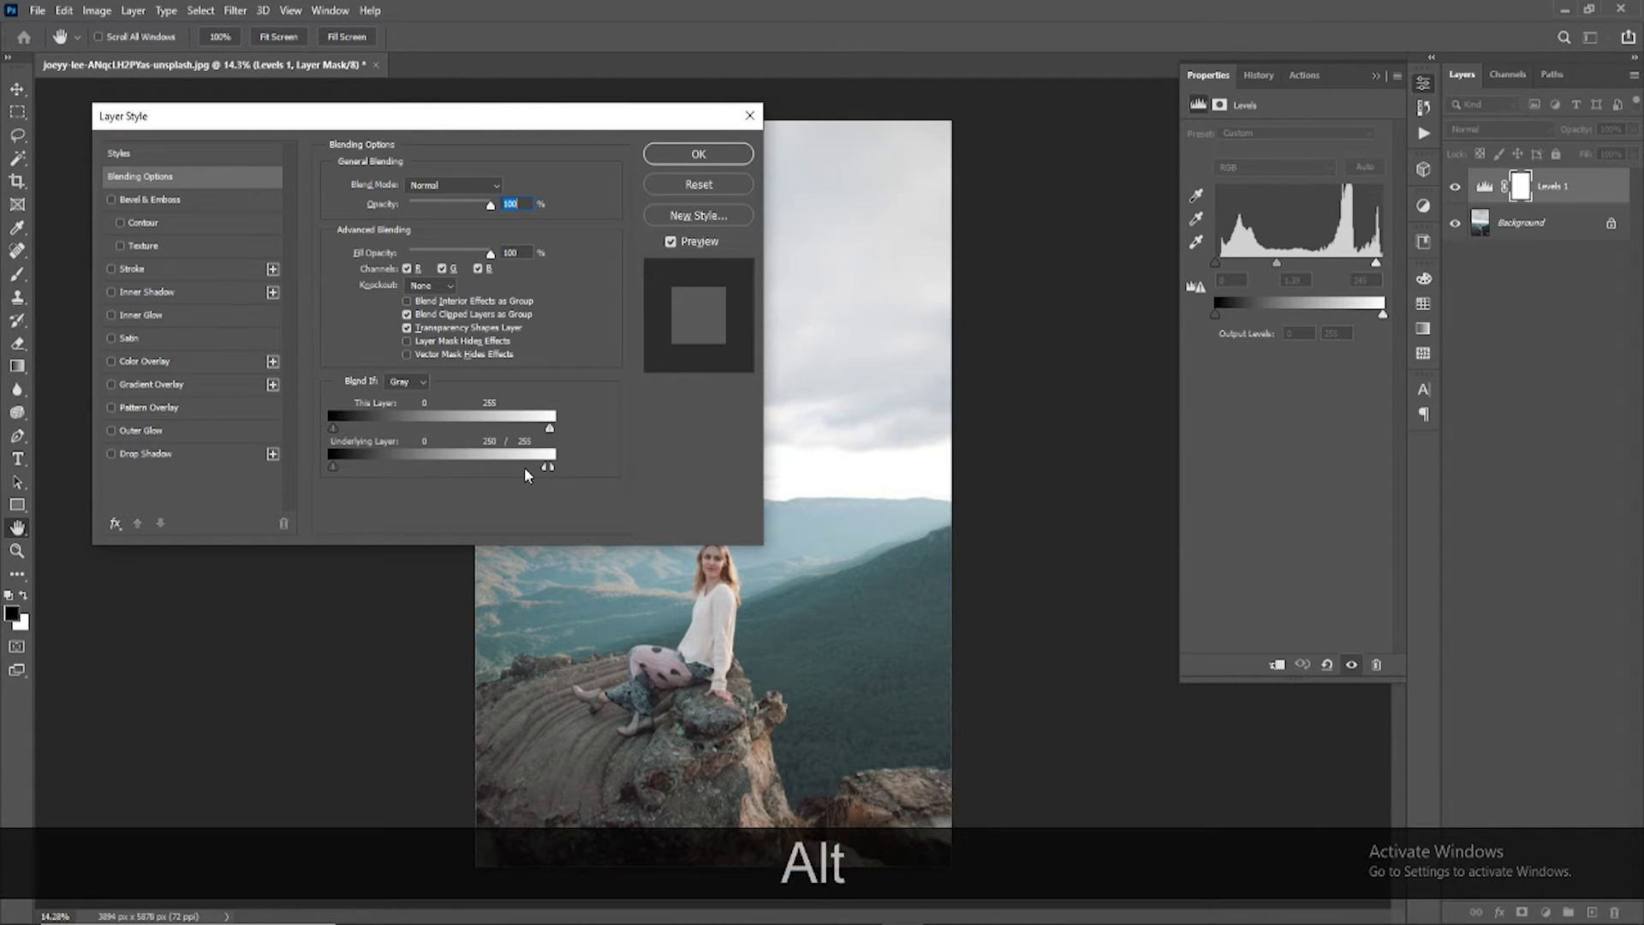
{"action": "left_click_drag", "start_coordinate": [525, 470], "coordinate": [361, 469]}
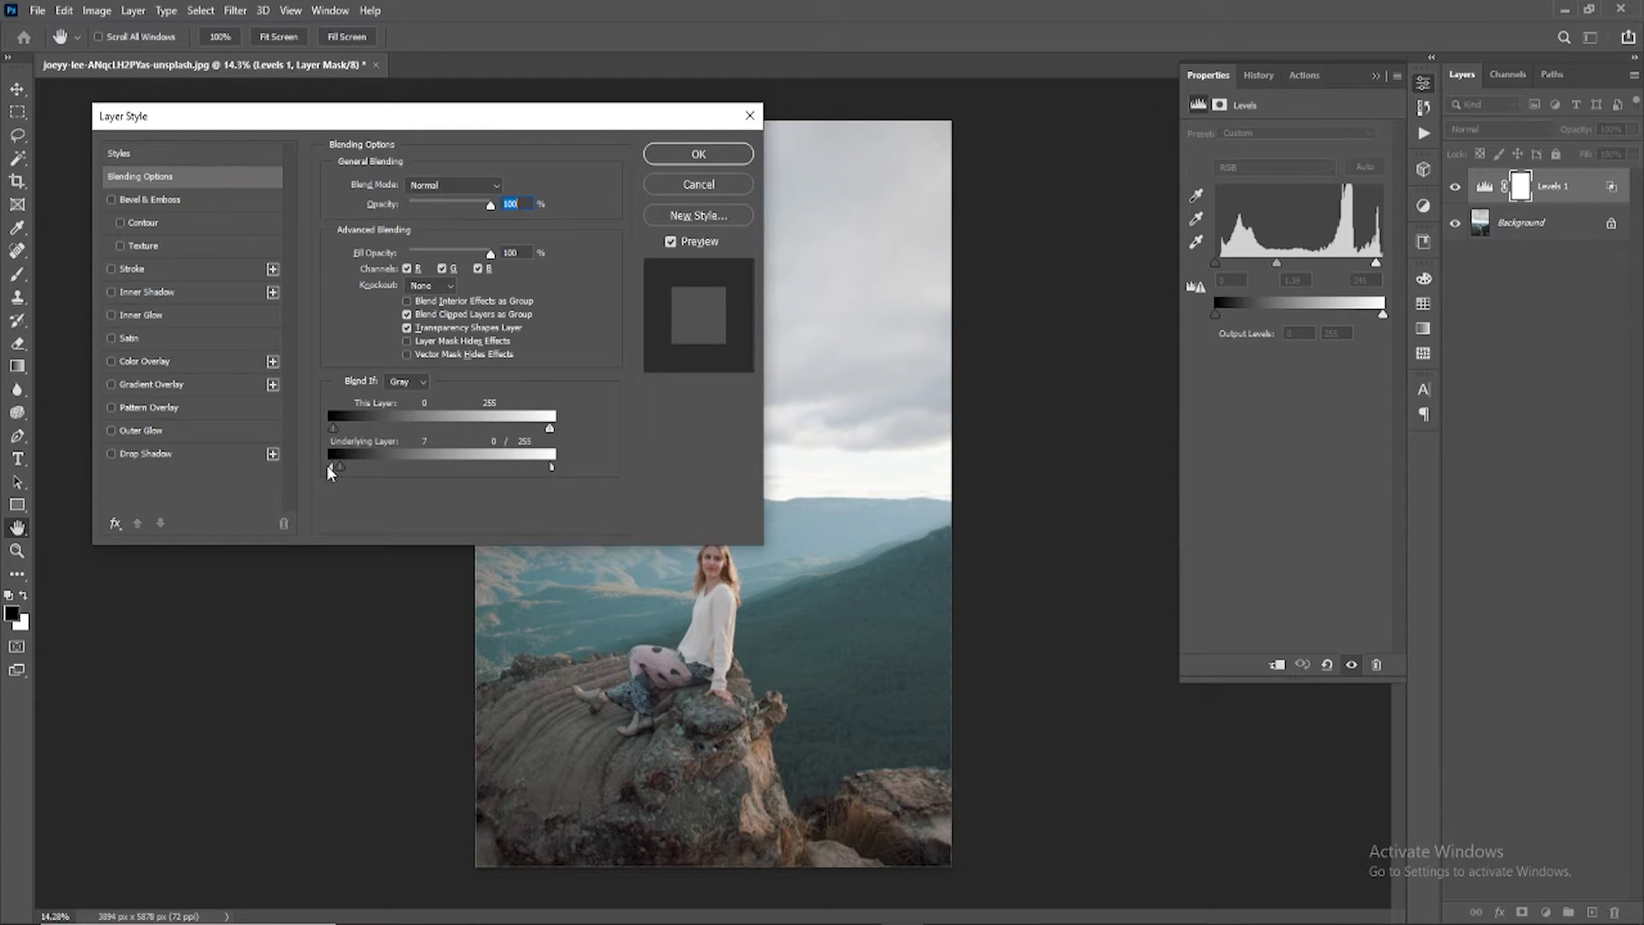
{"action": "left_click_drag", "start_coordinate": [327, 466], "coordinate": [331, 468]}
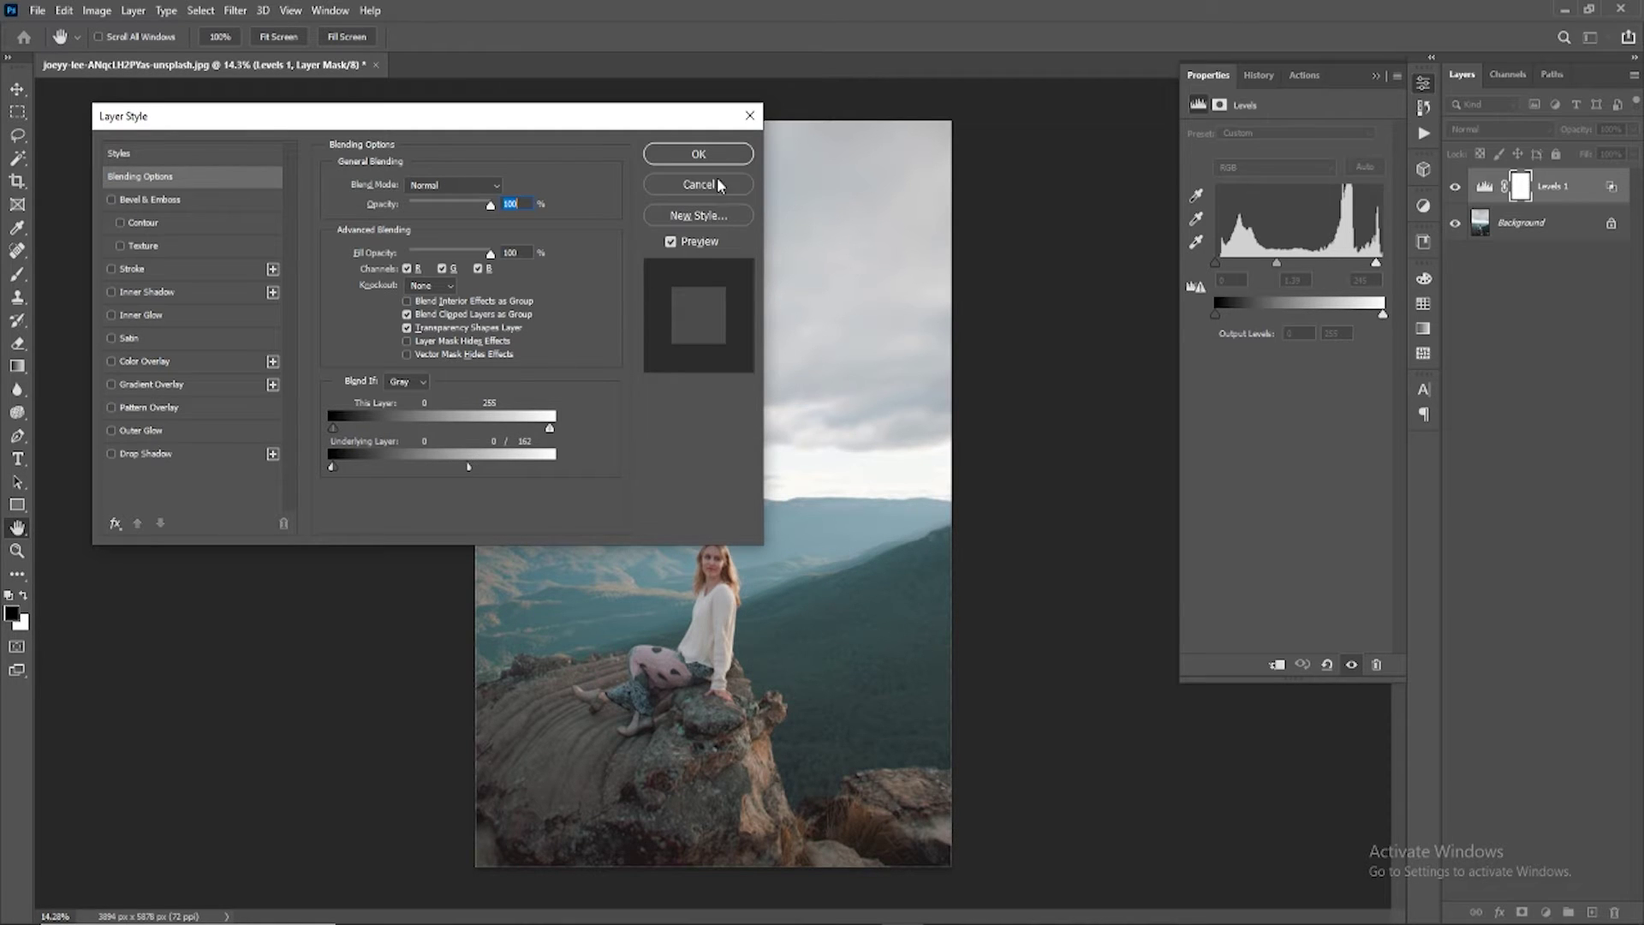
{"action": "left_click", "coordinate": [726, 152]}
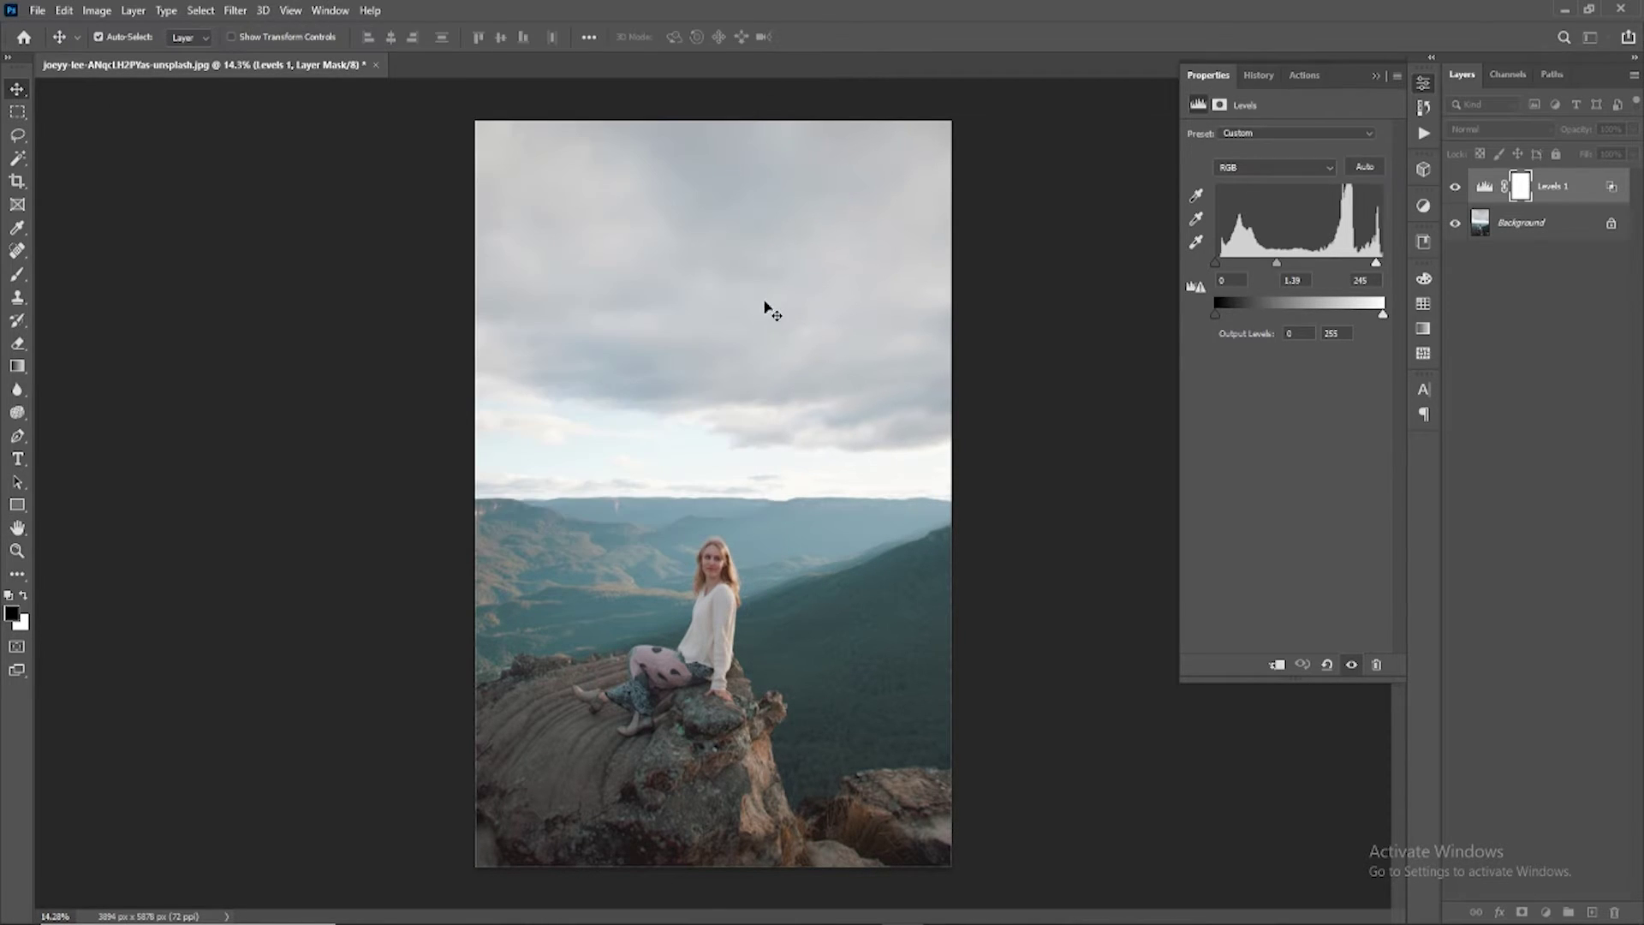
Step: Toggle Levels 1 off and on to compare before and after
{"action": "scroll", "coordinate": [764, 302], "scroll_direction": "down", "scroll_amount": 1}
{"action": "scroll", "coordinate": [764, 301], "scroll_direction": "down", "scroll_amount": 1}
{"action": "left_click", "coordinate": [1456, 187]}
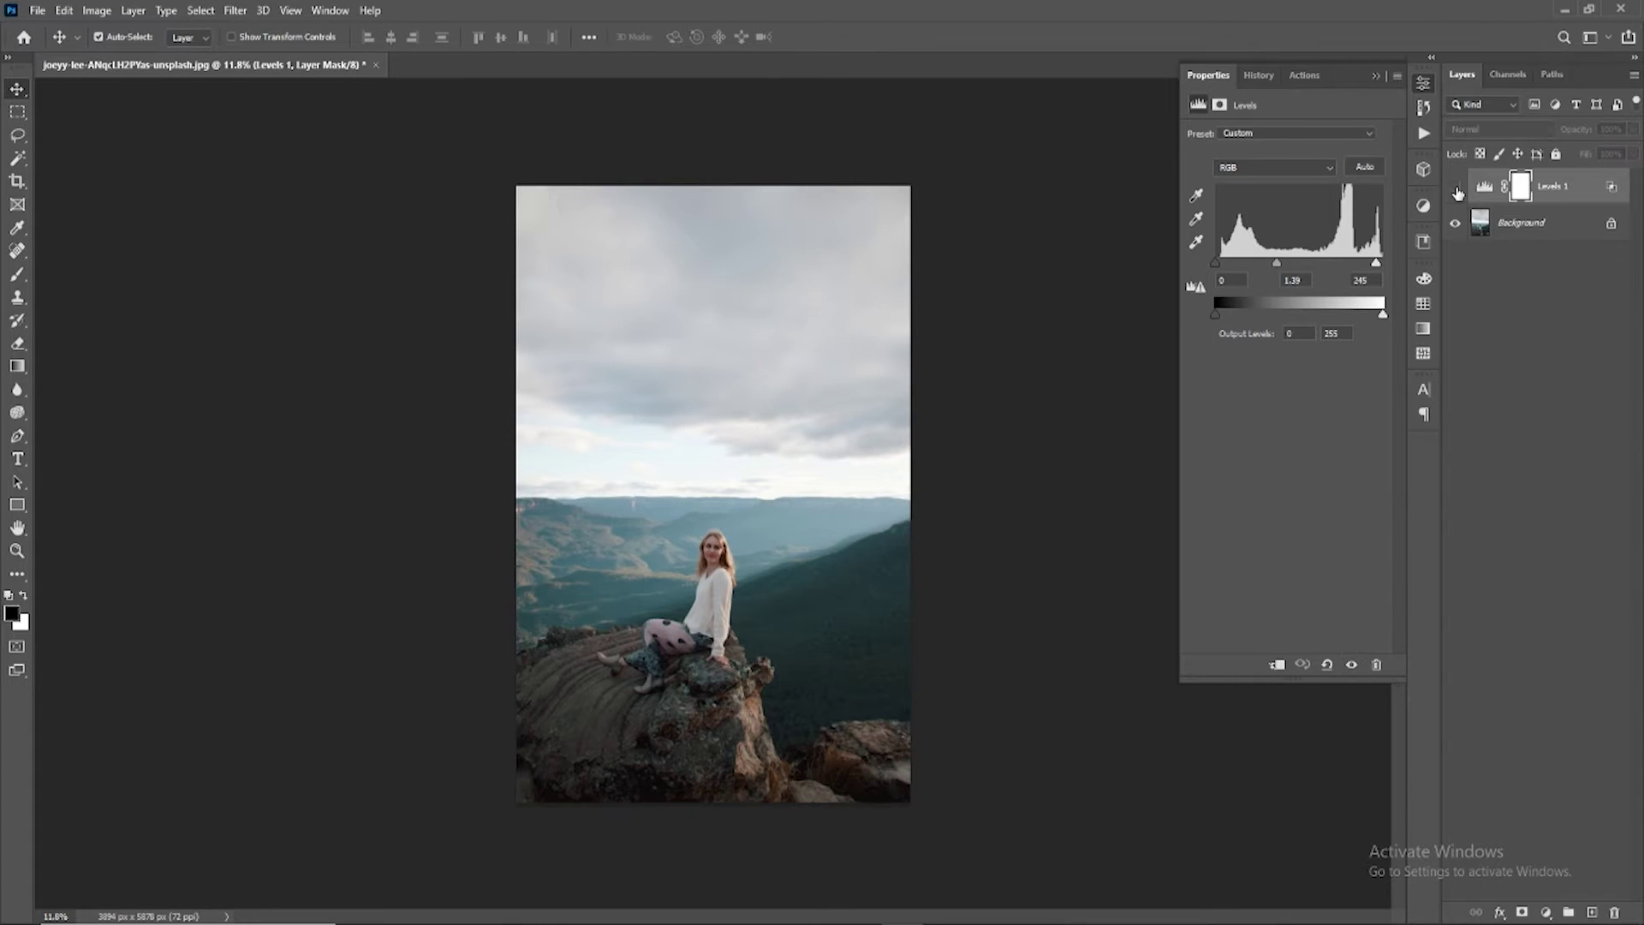
{"action": "scroll", "coordinate": [848, 334], "scroll_direction": "up", "scroll_amount": 1}
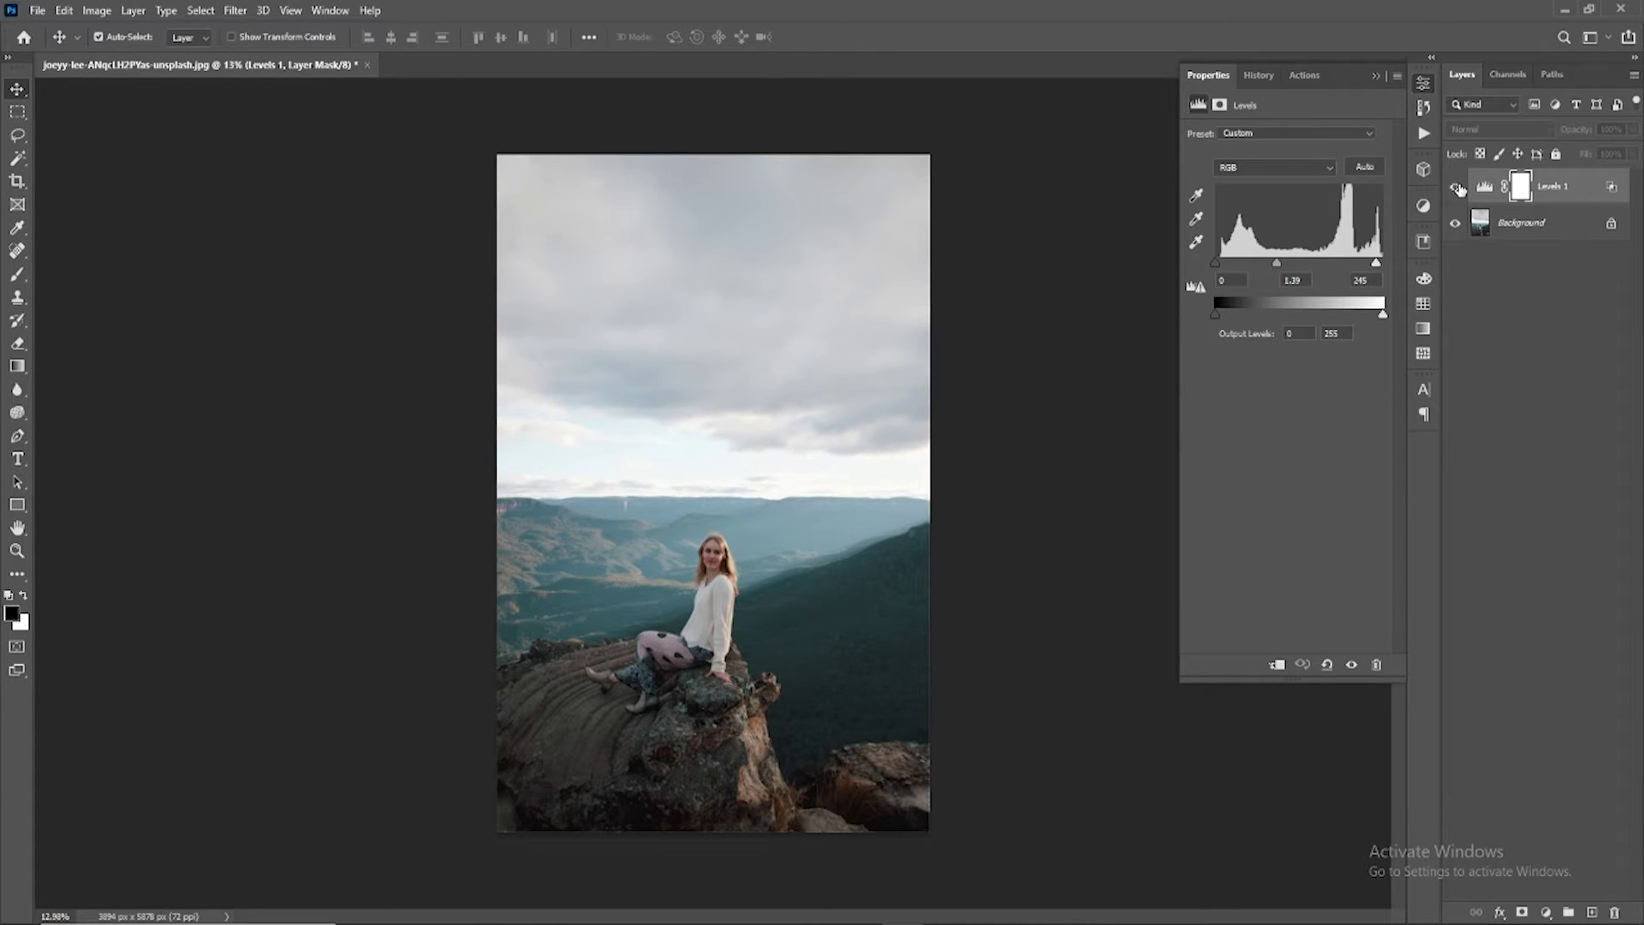
{"action": "left_click", "coordinate": [1456, 188]}
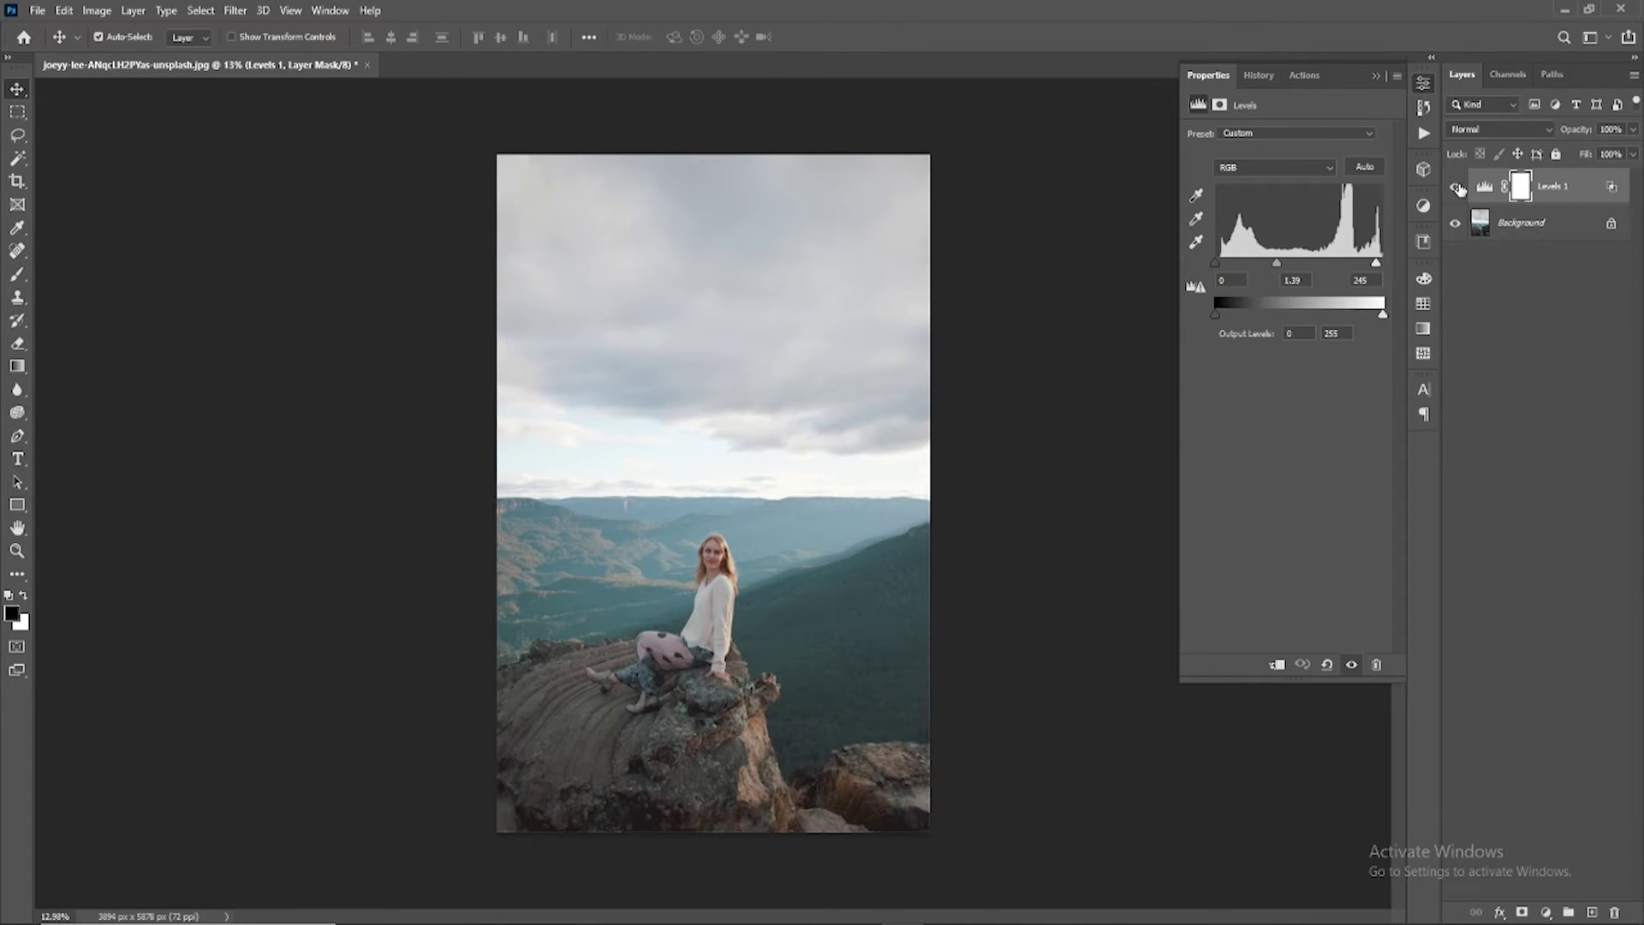
Step: Lower Levels 1 opacity to 63%, then re-compare, leaving the adjustment visible
{"action": "left_click", "coordinate": [1633, 128]}
{"action": "left_click_drag", "start_coordinate": [1633, 148], "coordinate": [1604, 153]}
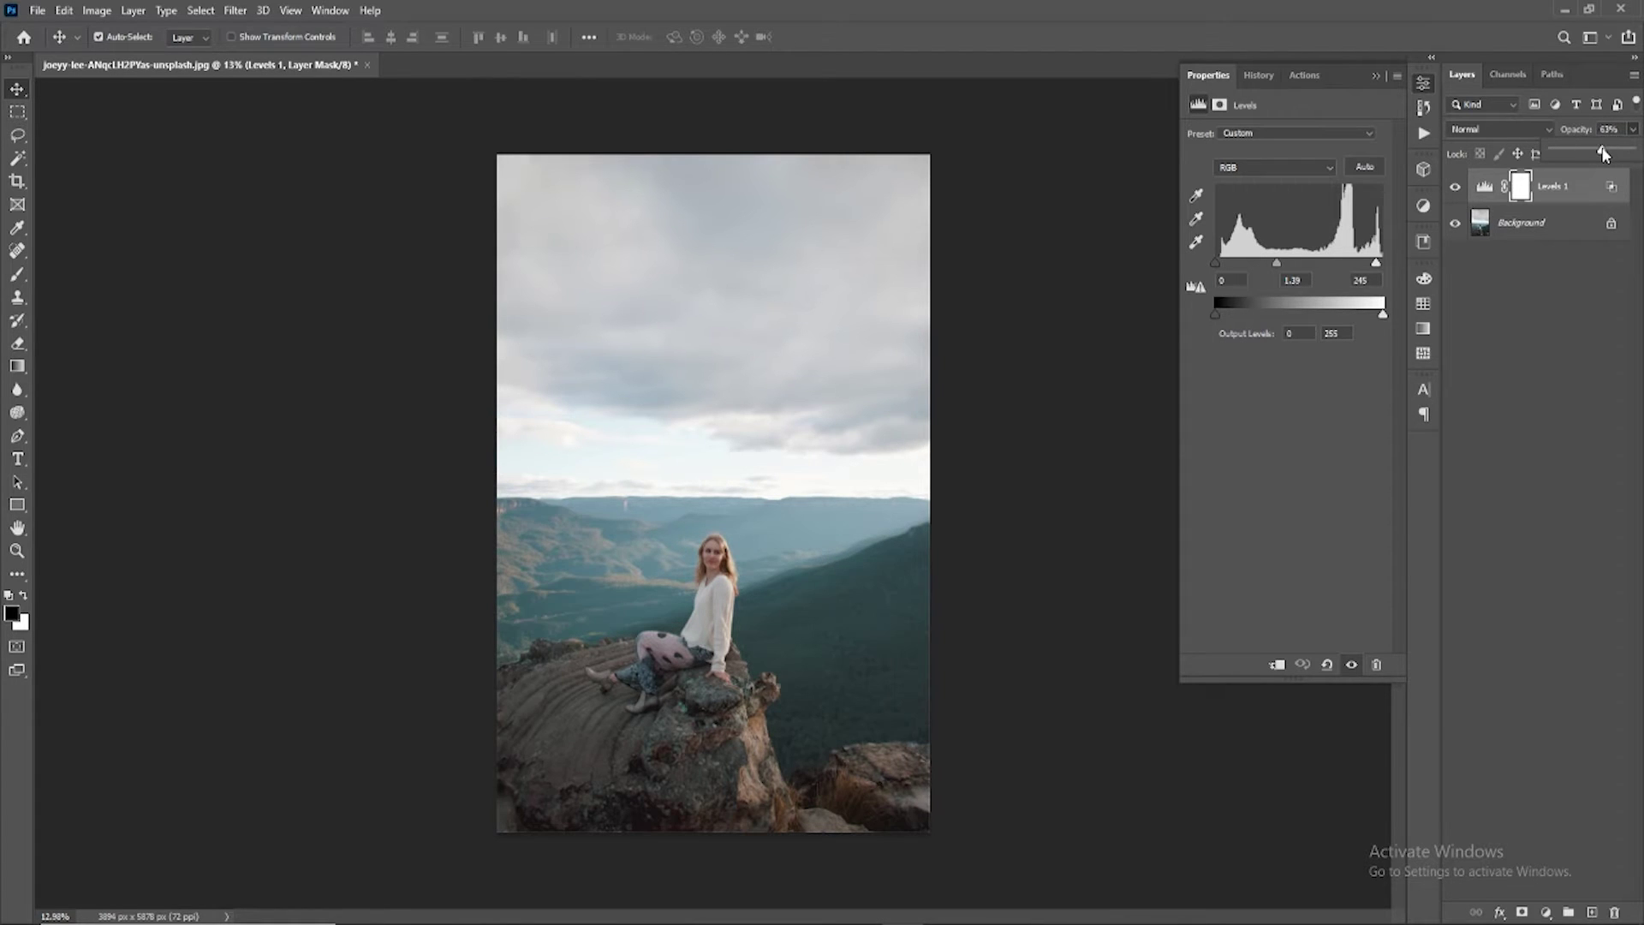
{"action": "left_click", "coordinate": [1580, 282]}
{"action": "left_click", "coordinate": [1456, 186]}
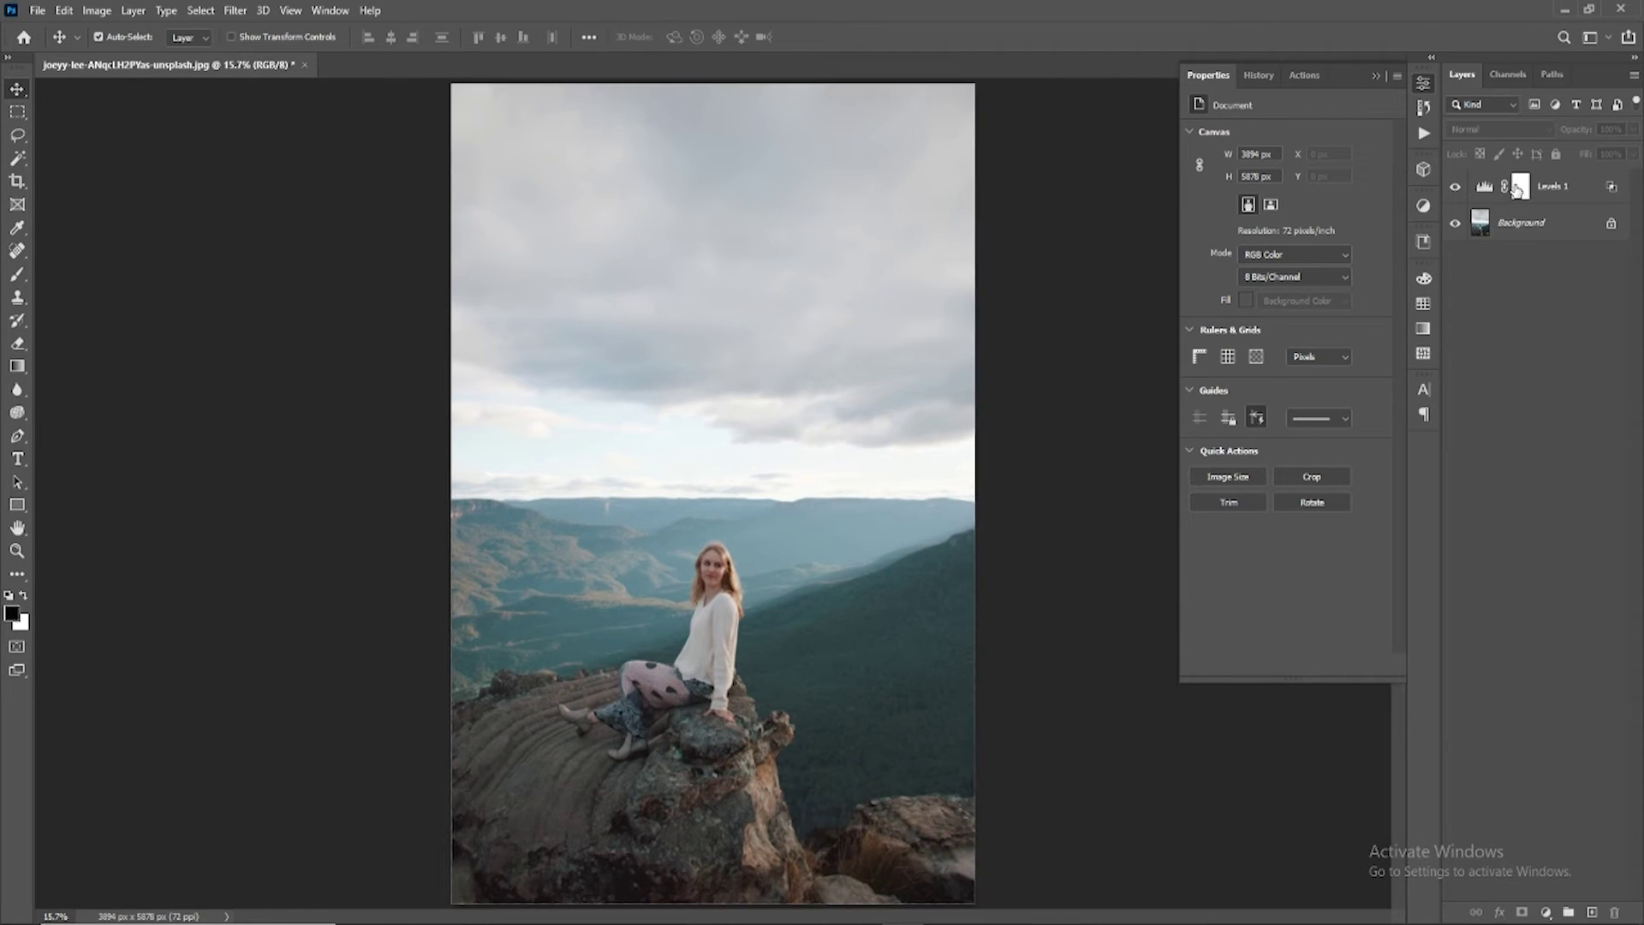
{"action": "left_click", "coordinate": [1455, 188]}
{"action": "left_click", "coordinate": [1456, 187]}
{"action": "left_click", "coordinate": [1456, 186]}
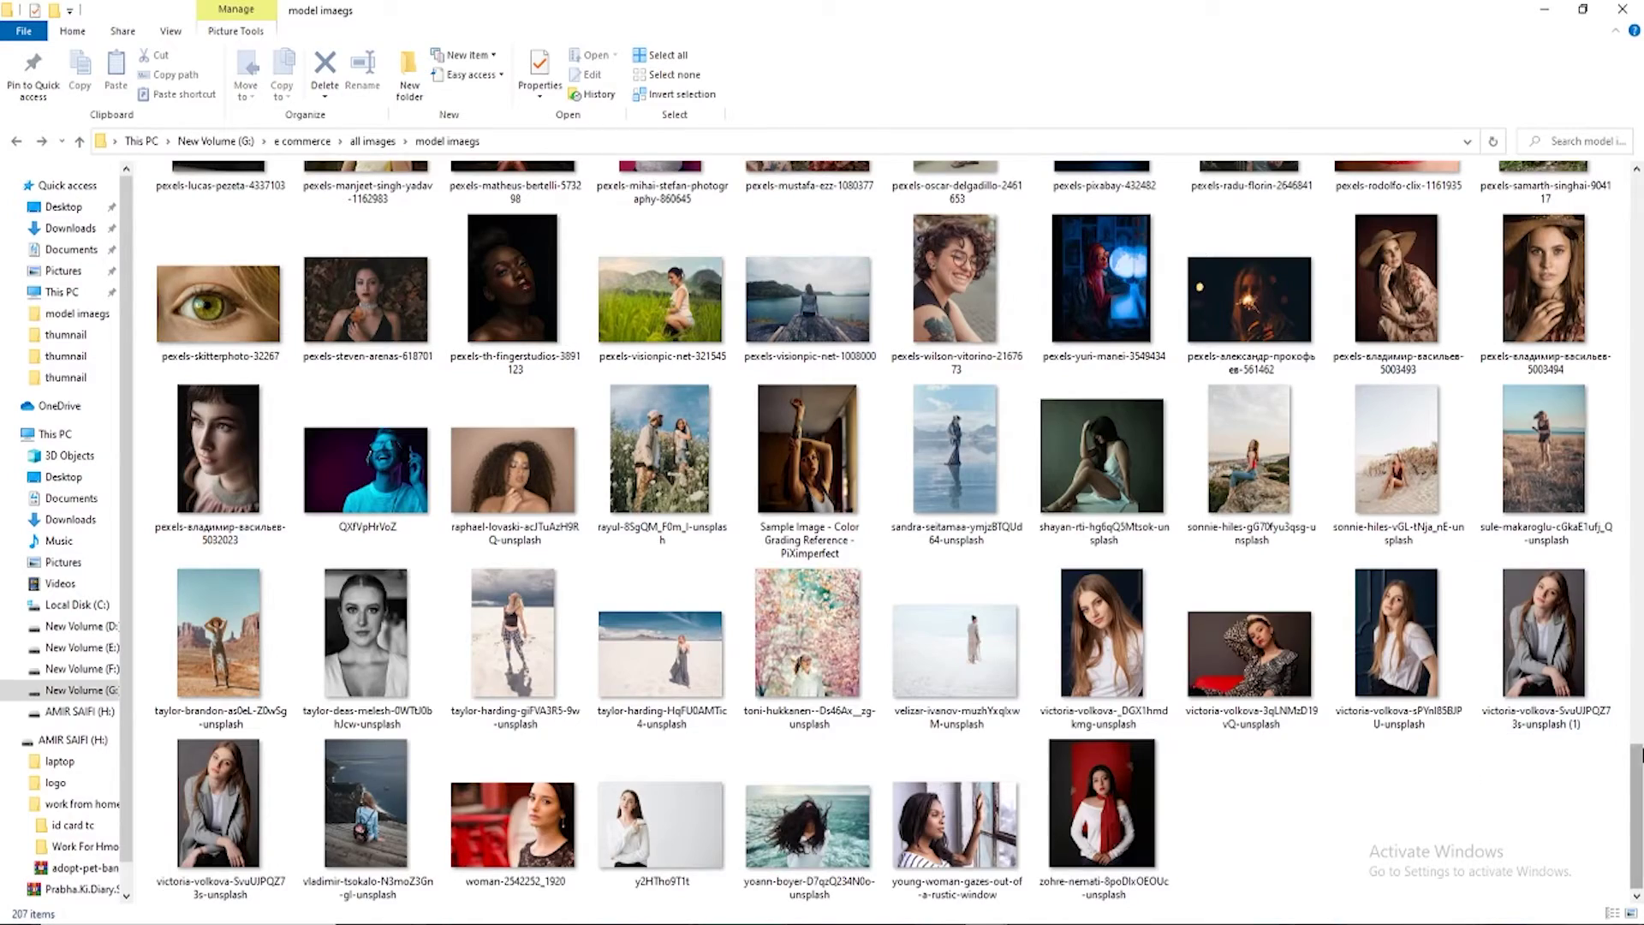
Step: Find pexels-daria-shevtsova in the model imaegs folder and drag it toward Photoshop
{"action": "scroll", "coordinate": [1537, 741], "scroll_direction": "up", "scroll_amount": 2}
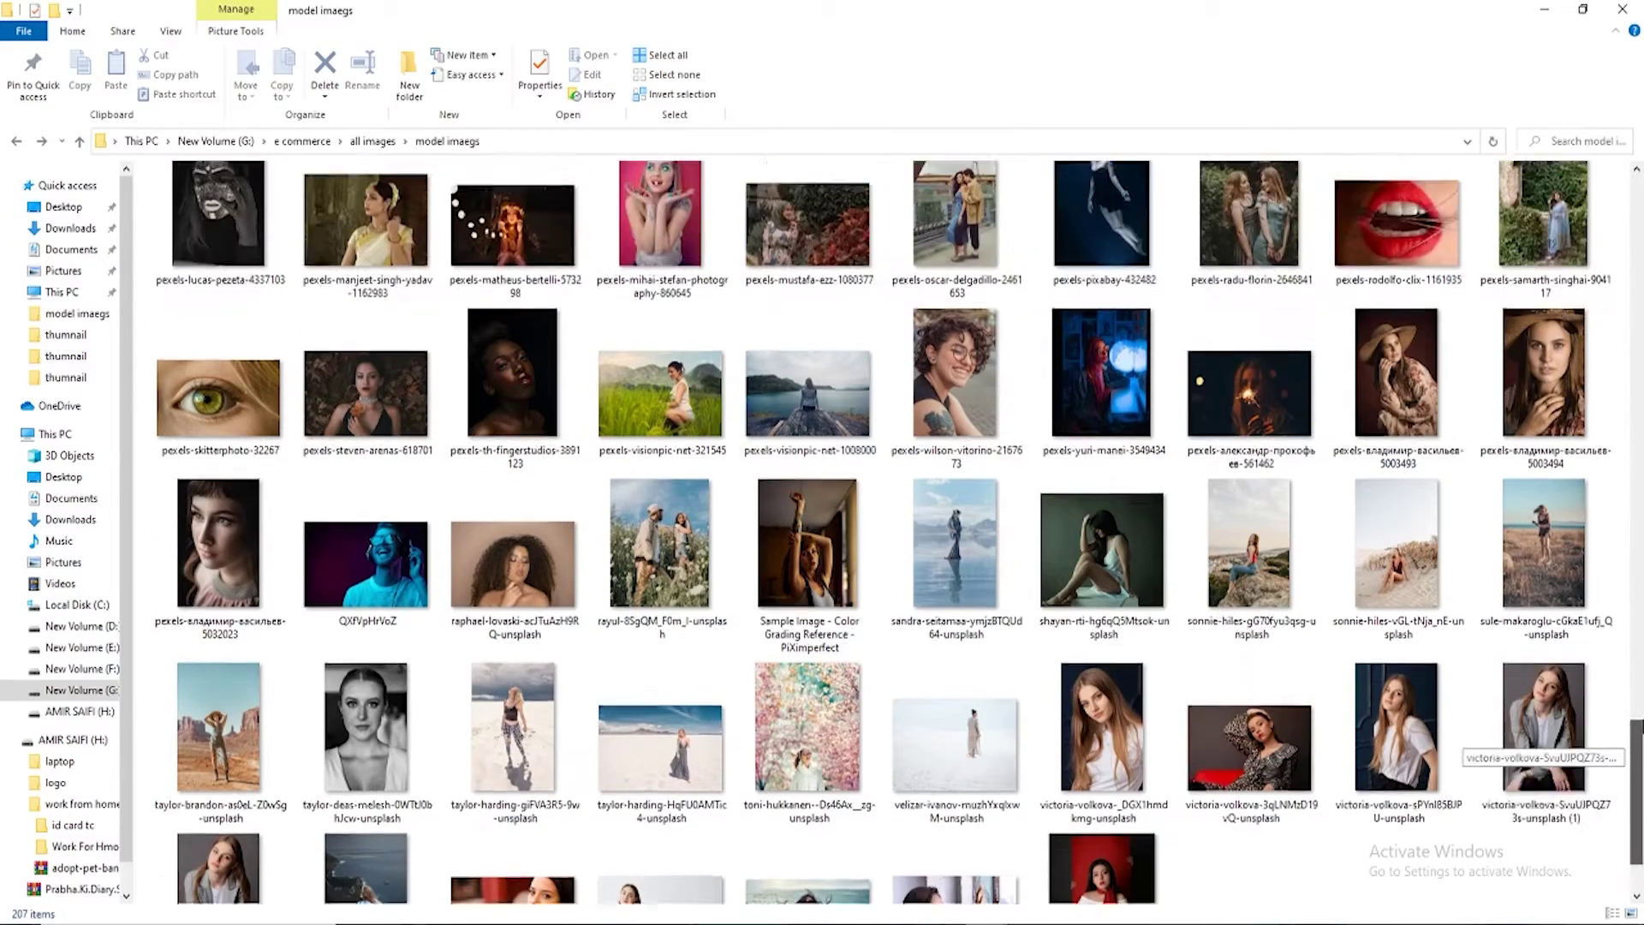
{"action": "scroll", "coordinate": [1537, 741], "scroll_direction": "up", "scroll_amount": 2}
{"action": "scroll", "coordinate": [1537, 740], "scroll_direction": "up", "scroll_amount": 1}
{"action": "scroll", "coordinate": [1537, 741], "scroll_direction": "up", "scroll_amount": 2}
{"action": "scroll", "coordinate": [1537, 740], "scroll_direction": "up", "scroll_amount": 2}
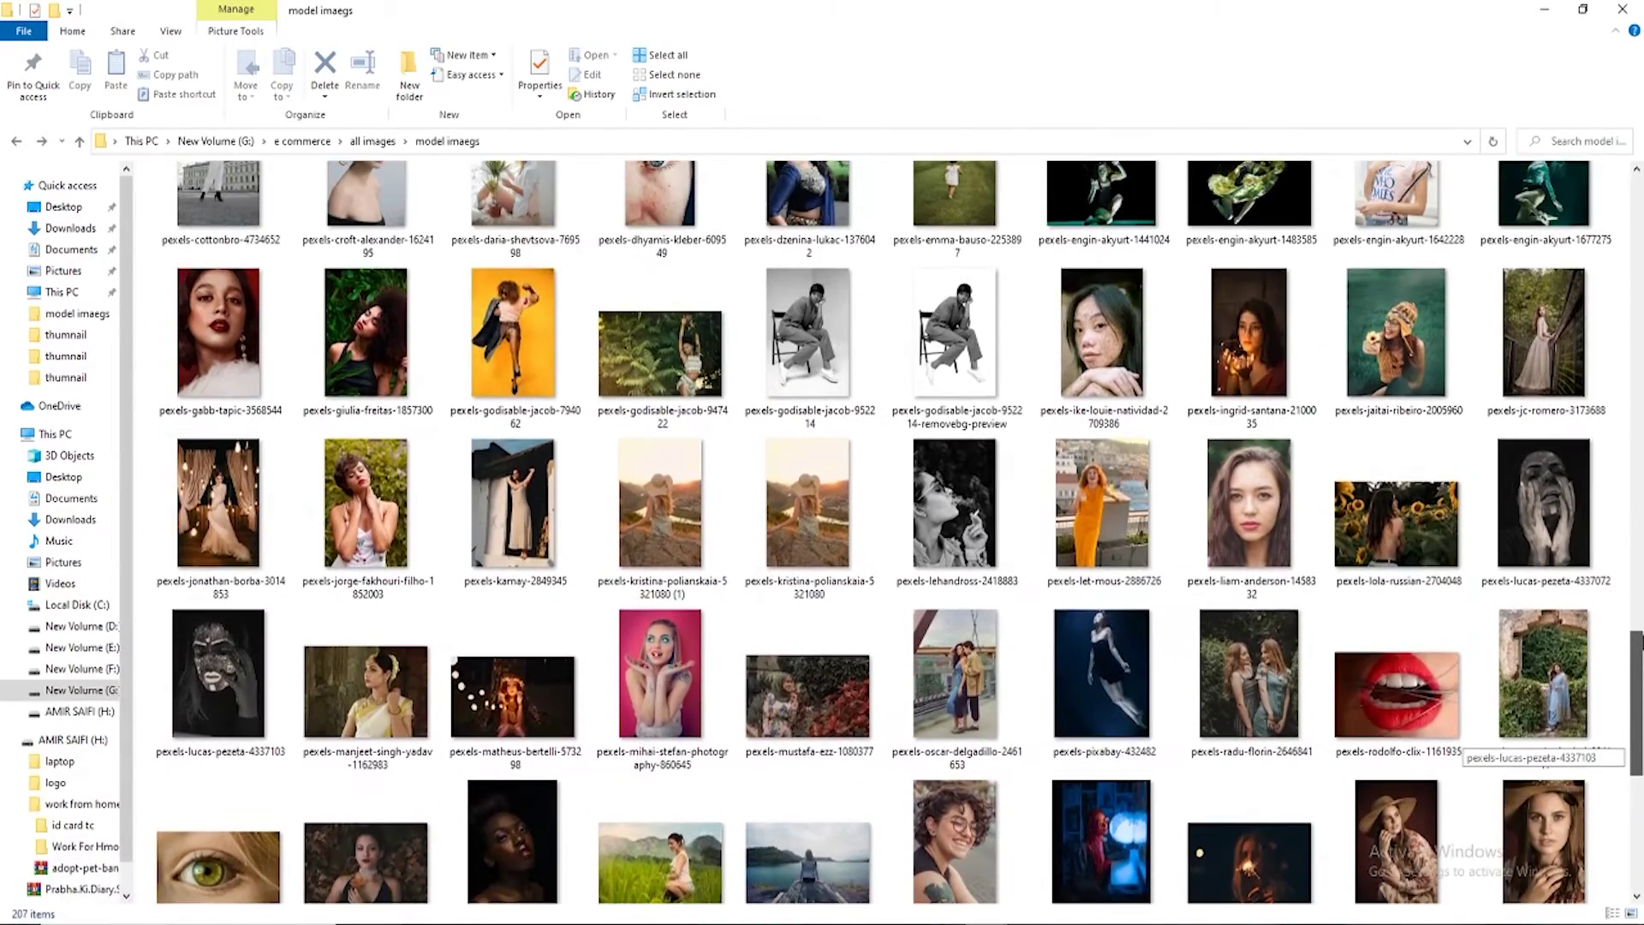
{"action": "scroll", "coordinate": [1537, 740], "scroll_direction": "up", "scroll_amount": 1}
{"action": "scroll", "coordinate": [1537, 740], "scroll_direction": "up", "scroll_amount": 2}
{"action": "scroll", "coordinate": [1537, 741], "scroll_direction": "up", "scroll_amount": 1}
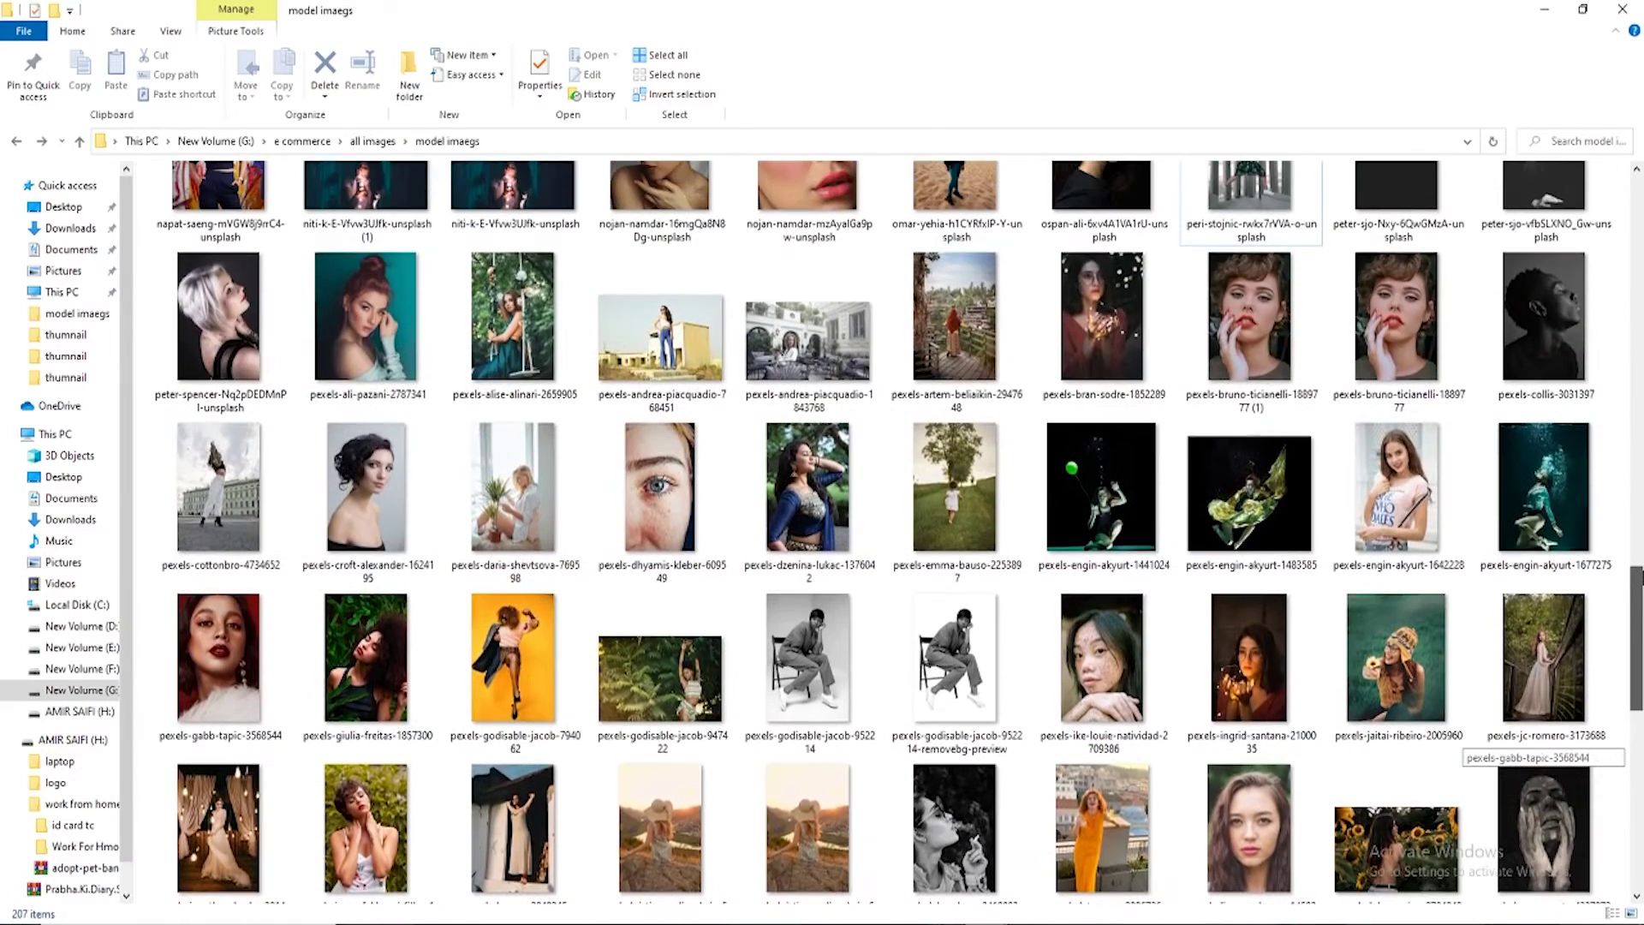
{"action": "left_click_drag", "start_coordinate": [514, 489], "coordinate": [891, 912]}
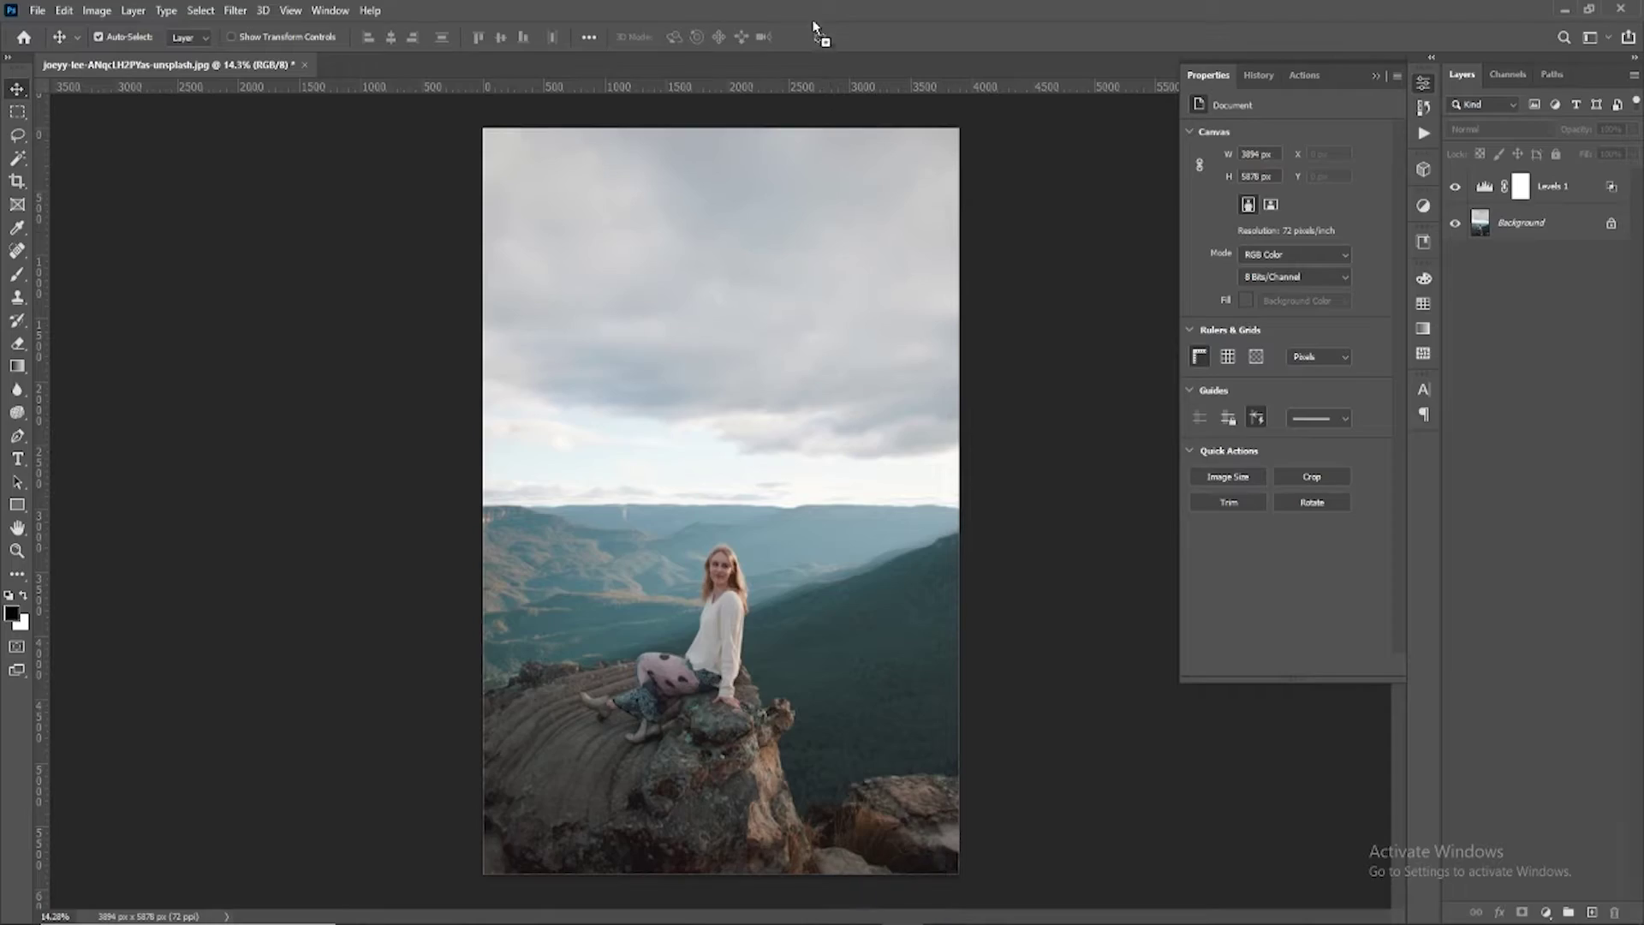
Step: Open the pexels-daria-shevtsova photo, zoom in, and add a Levels adjustment layer
{"action": "left_click_drag", "start_coordinate": [891, 912], "coordinate": [830, 62]}
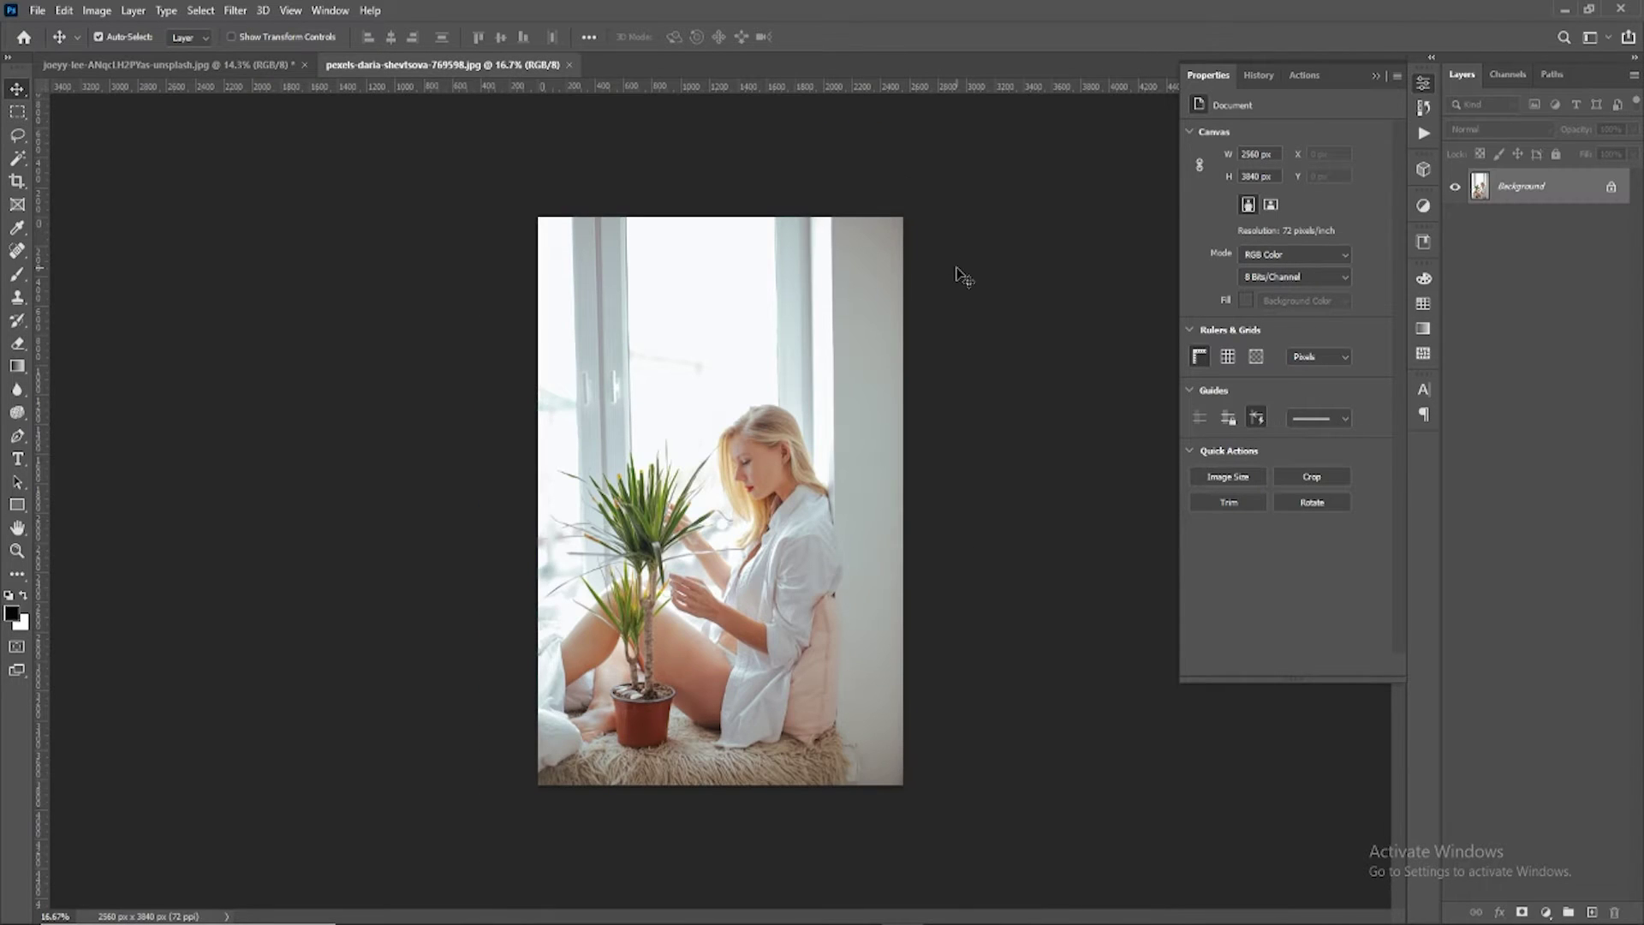
{"action": "key", "text": "ctrl+plus"}
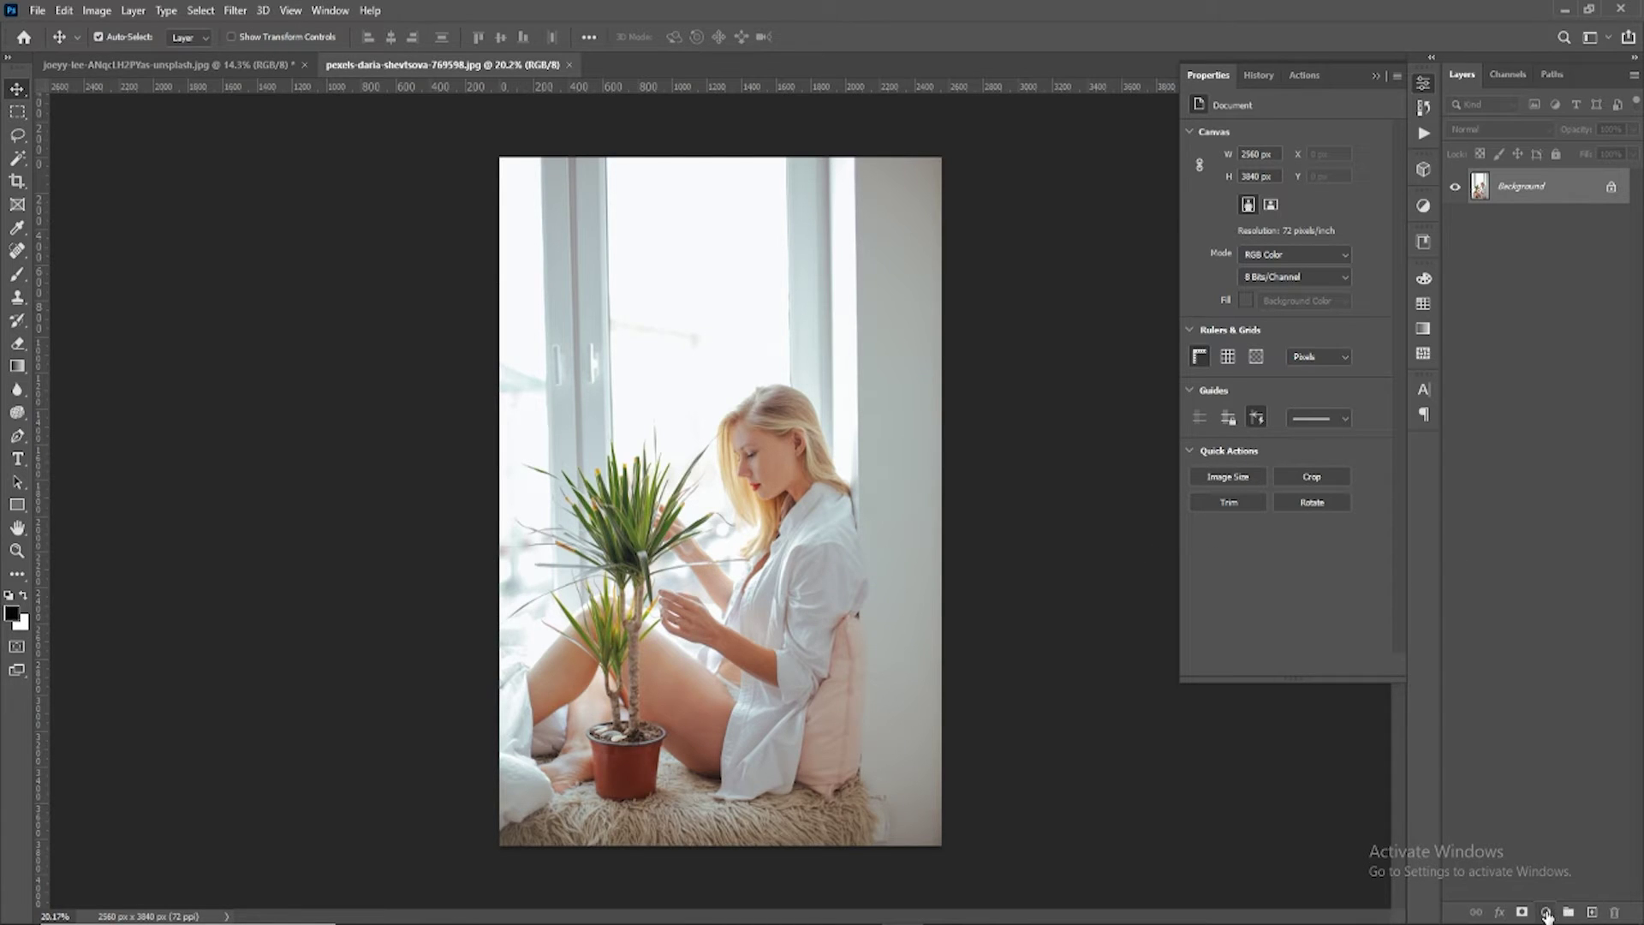
{"action": "left_click", "coordinate": [1546, 912]}
{"action": "left_click", "coordinate": [1530, 668]}
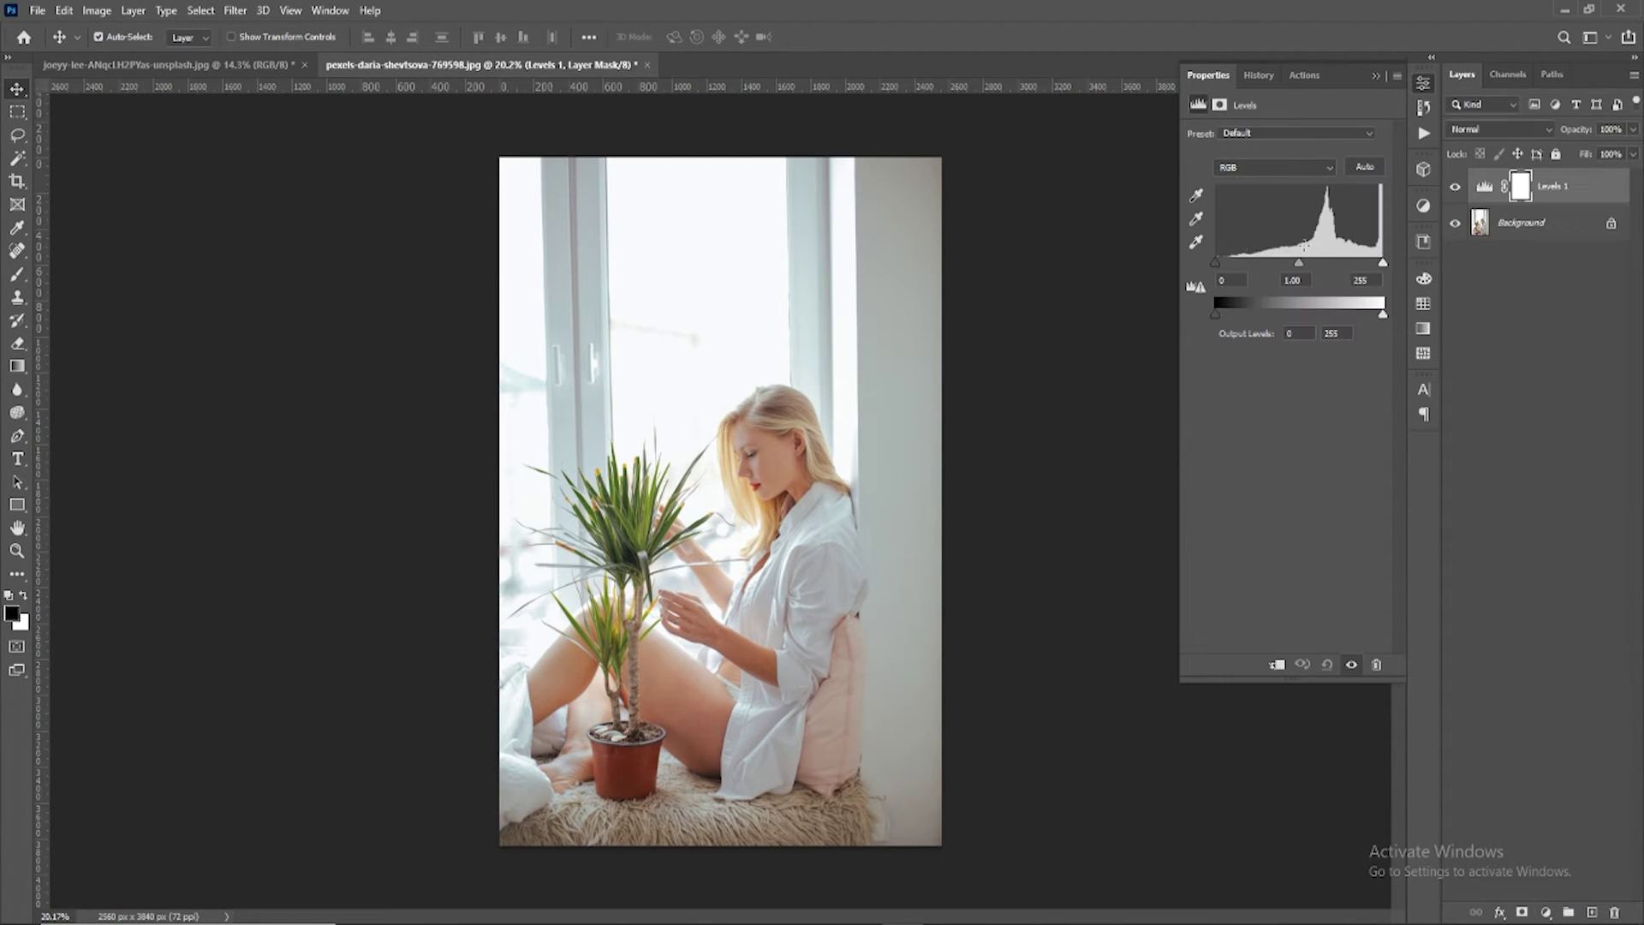
Step: Set Levels inputs to 64 / 1.07 / 255 and outputs to 39 / 243
{"action": "left_click_drag", "start_coordinate": [1225, 262], "coordinate": [1384, 262]}
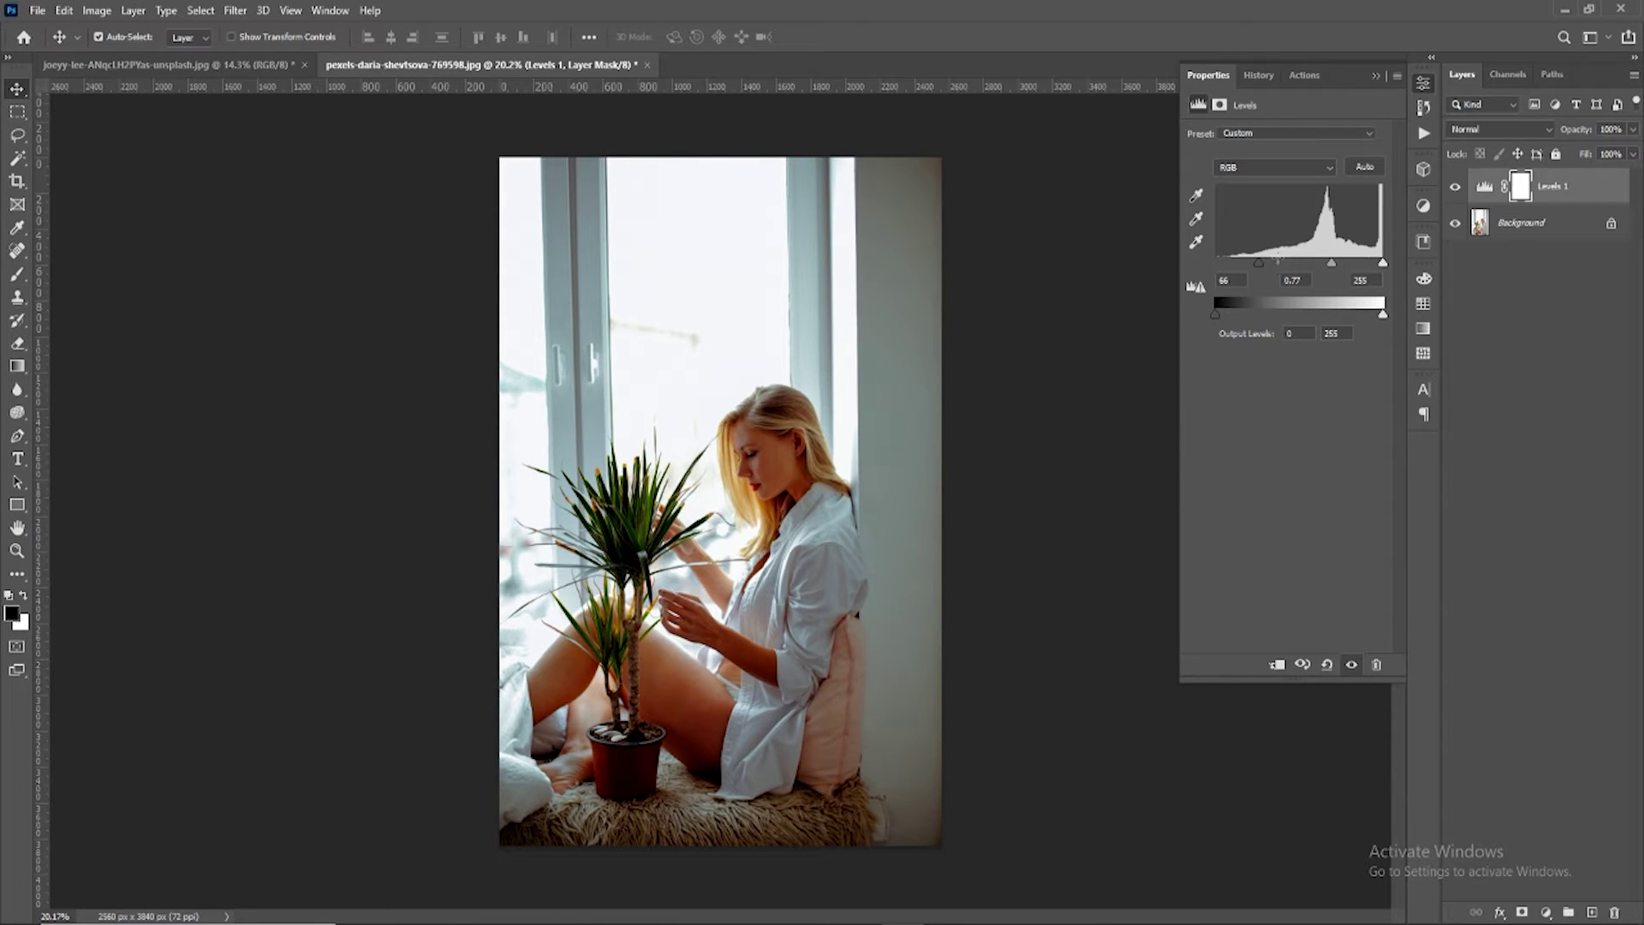
{"action": "mouse_move", "coordinate": [1261, 261]}
{"action": "left_mouse_down"}
{"action": "mouse_move", "coordinate": [1325, 263]}
{"action": "mouse_move", "coordinate": [1257, 261]}
{"action": "left_mouse_up"}
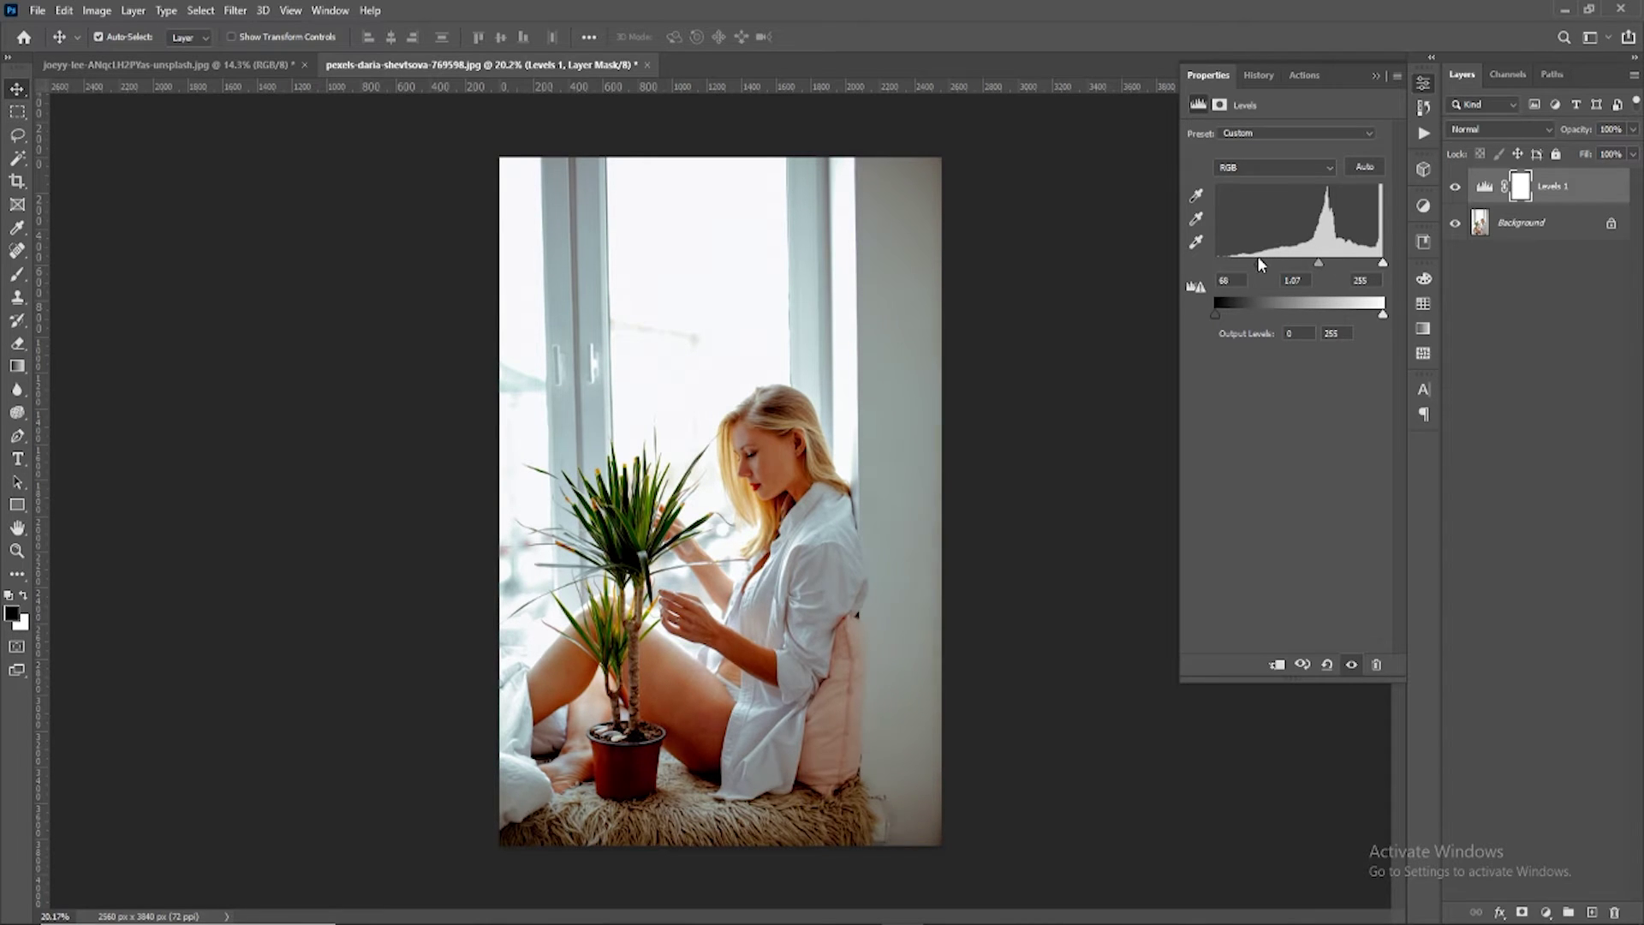
{"action": "left_click_drag", "start_coordinate": [1383, 318], "coordinate": [1375, 315]}
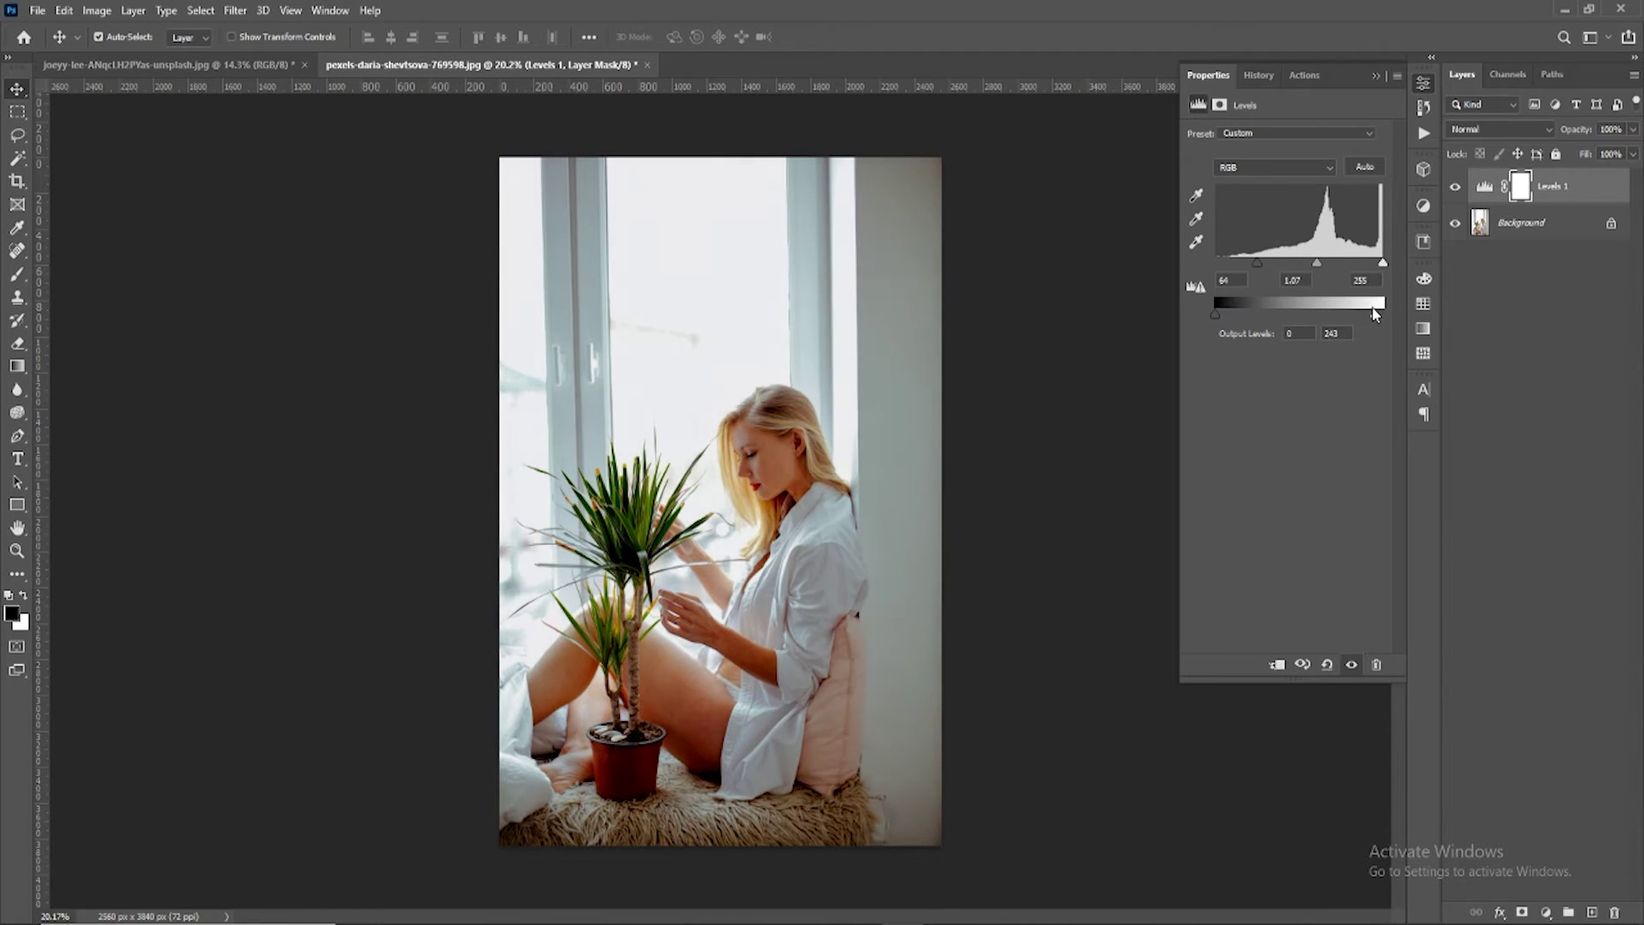
{"action": "left_click_drag", "start_coordinate": [1217, 321], "coordinate": [1247, 320]}
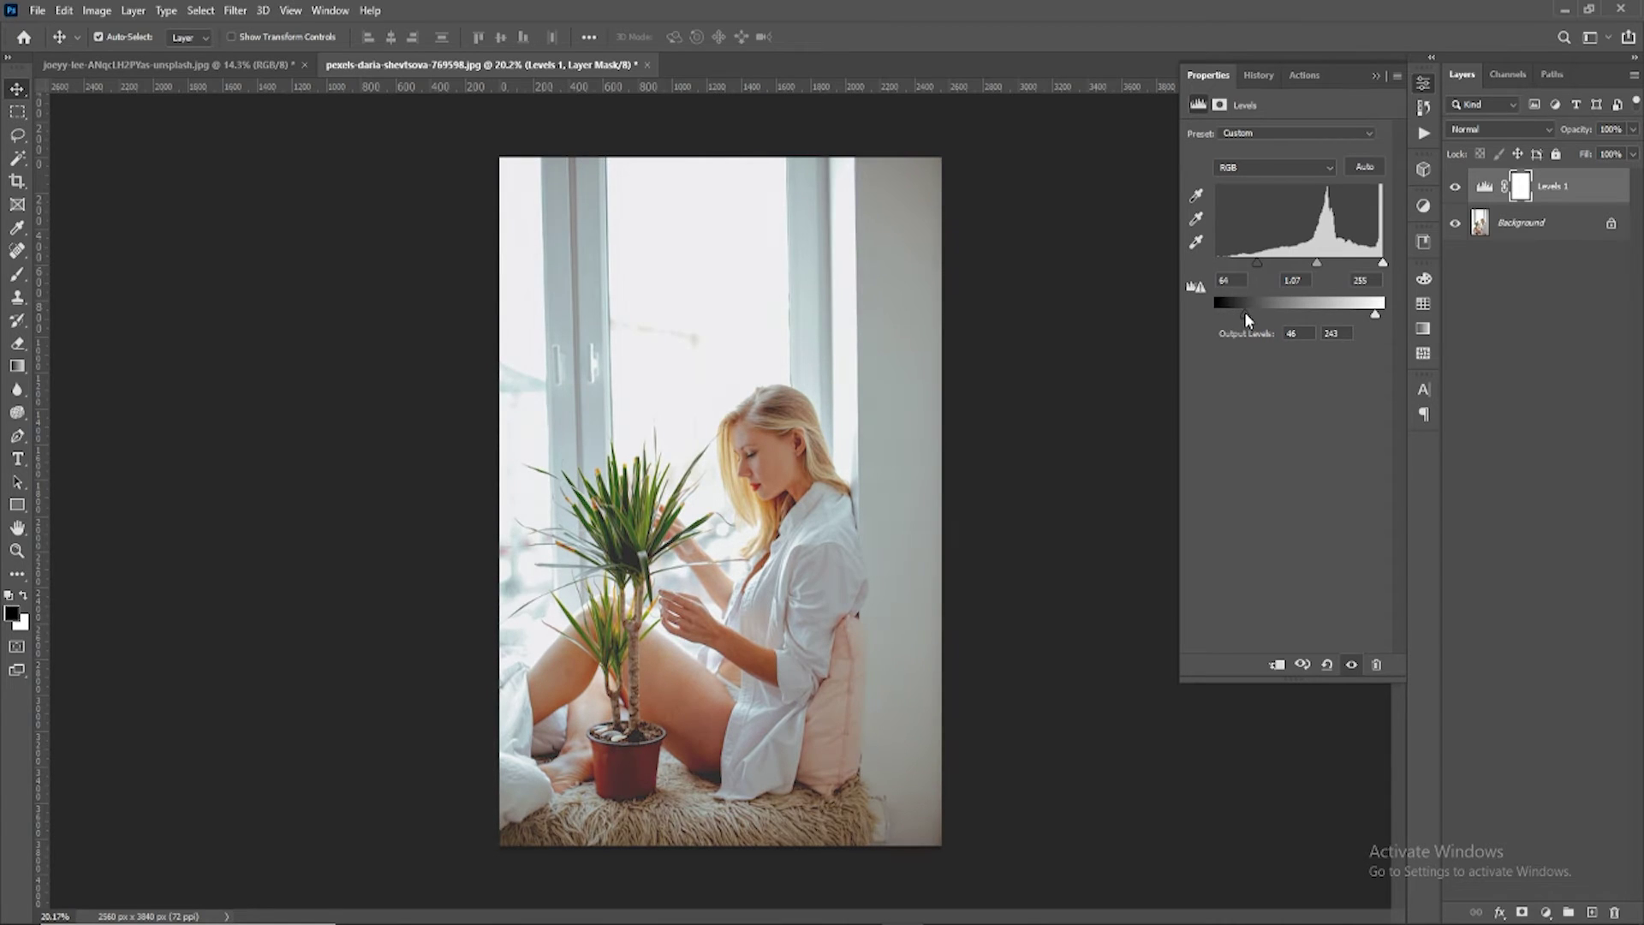
Step: Split Levels 1's Underlying Layer Blend If range to 0 / 224 in Blending Options
{"action": "left_click", "coordinate": [1619, 186]}
{"action": "double_click", "coordinate": [1619, 185]}
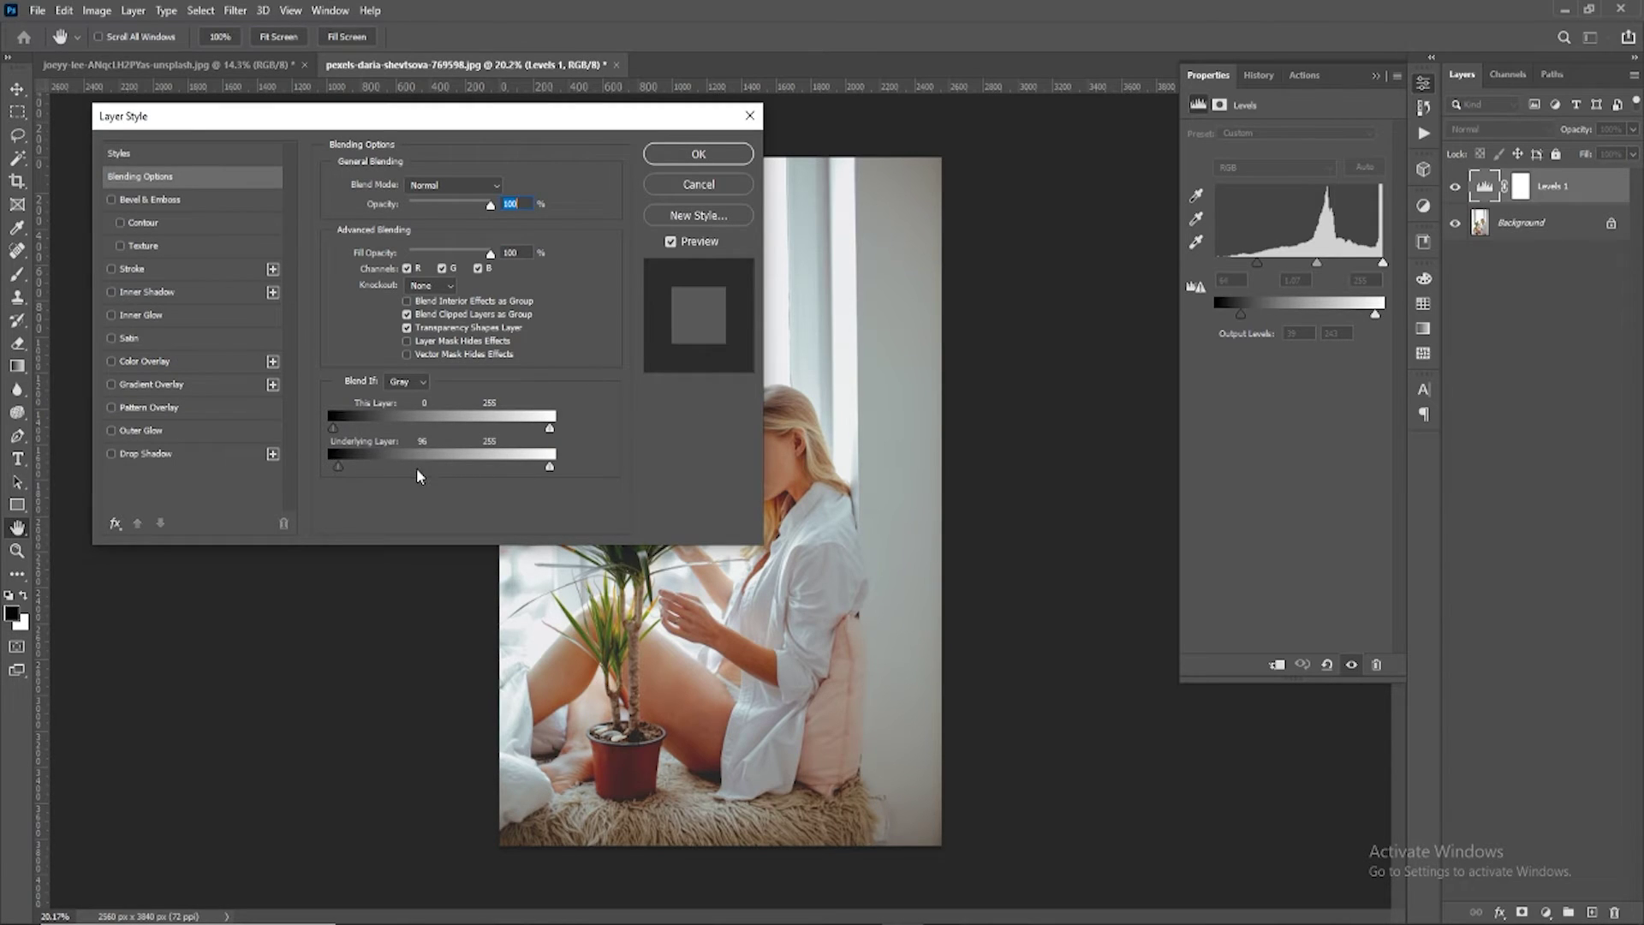
{"action": "left_click_drag", "start_coordinate": [418, 466], "coordinate": [300, 461]}
{"action": "left_click_drag", "start_coordinate": [549, 470], "coordinate": [441, 469], "text": "alt"}
{"action": "left_click_drag", "start_coordinate": [334, 465], "coordinate": [326, 467]}
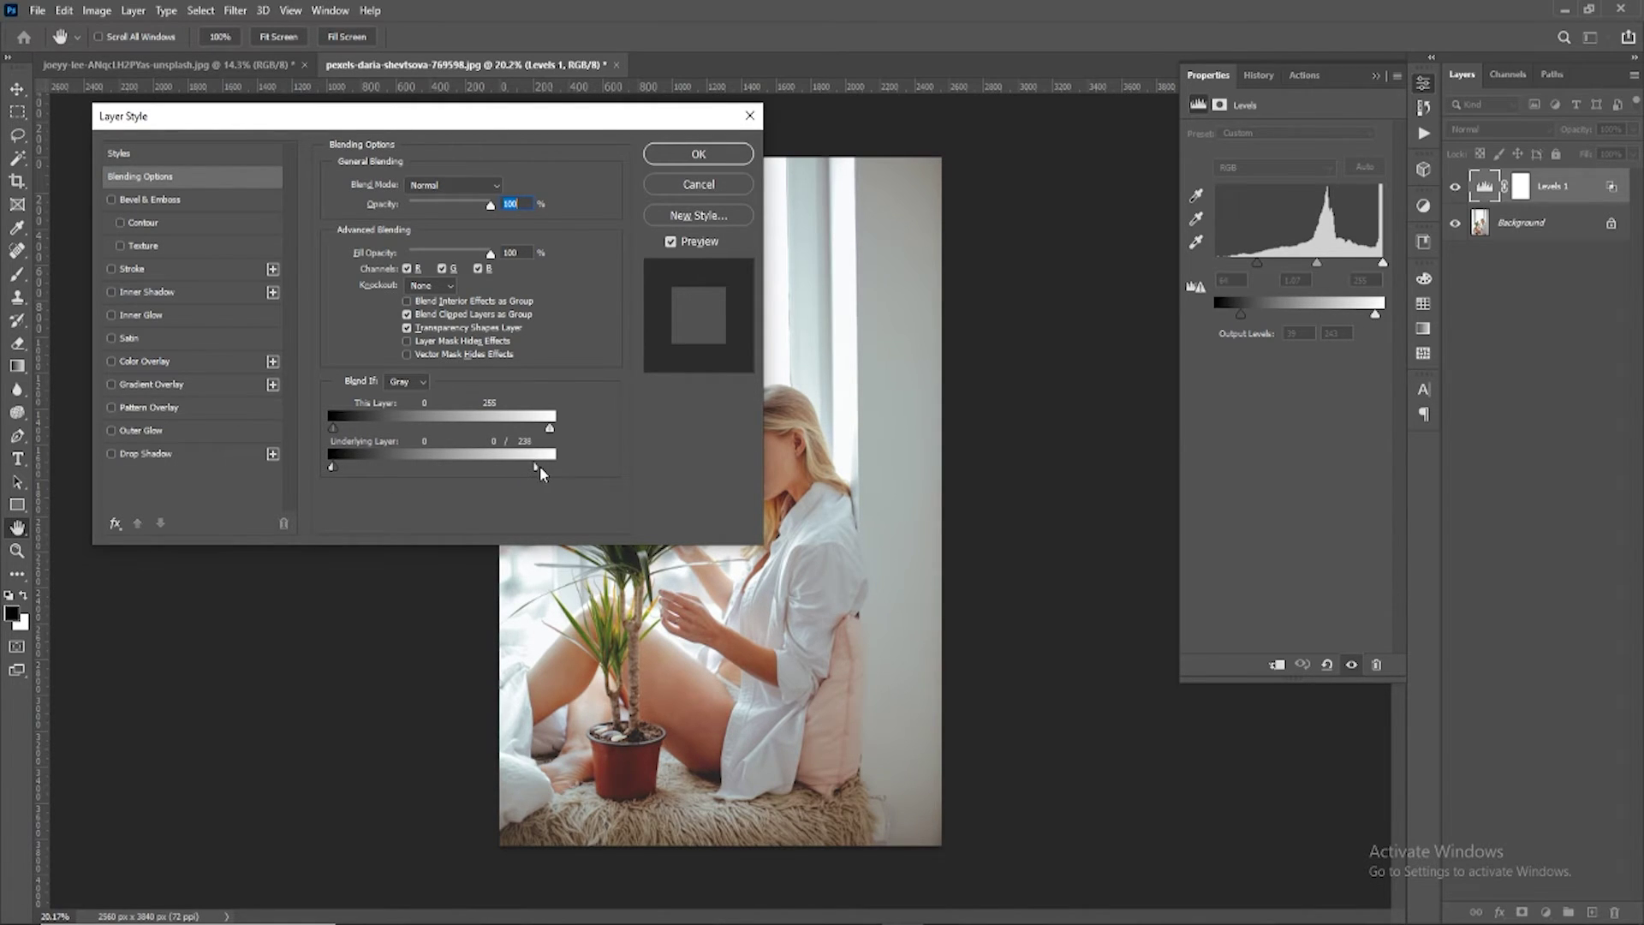
{"action": "left_click", "coordinate": [718, 159]}
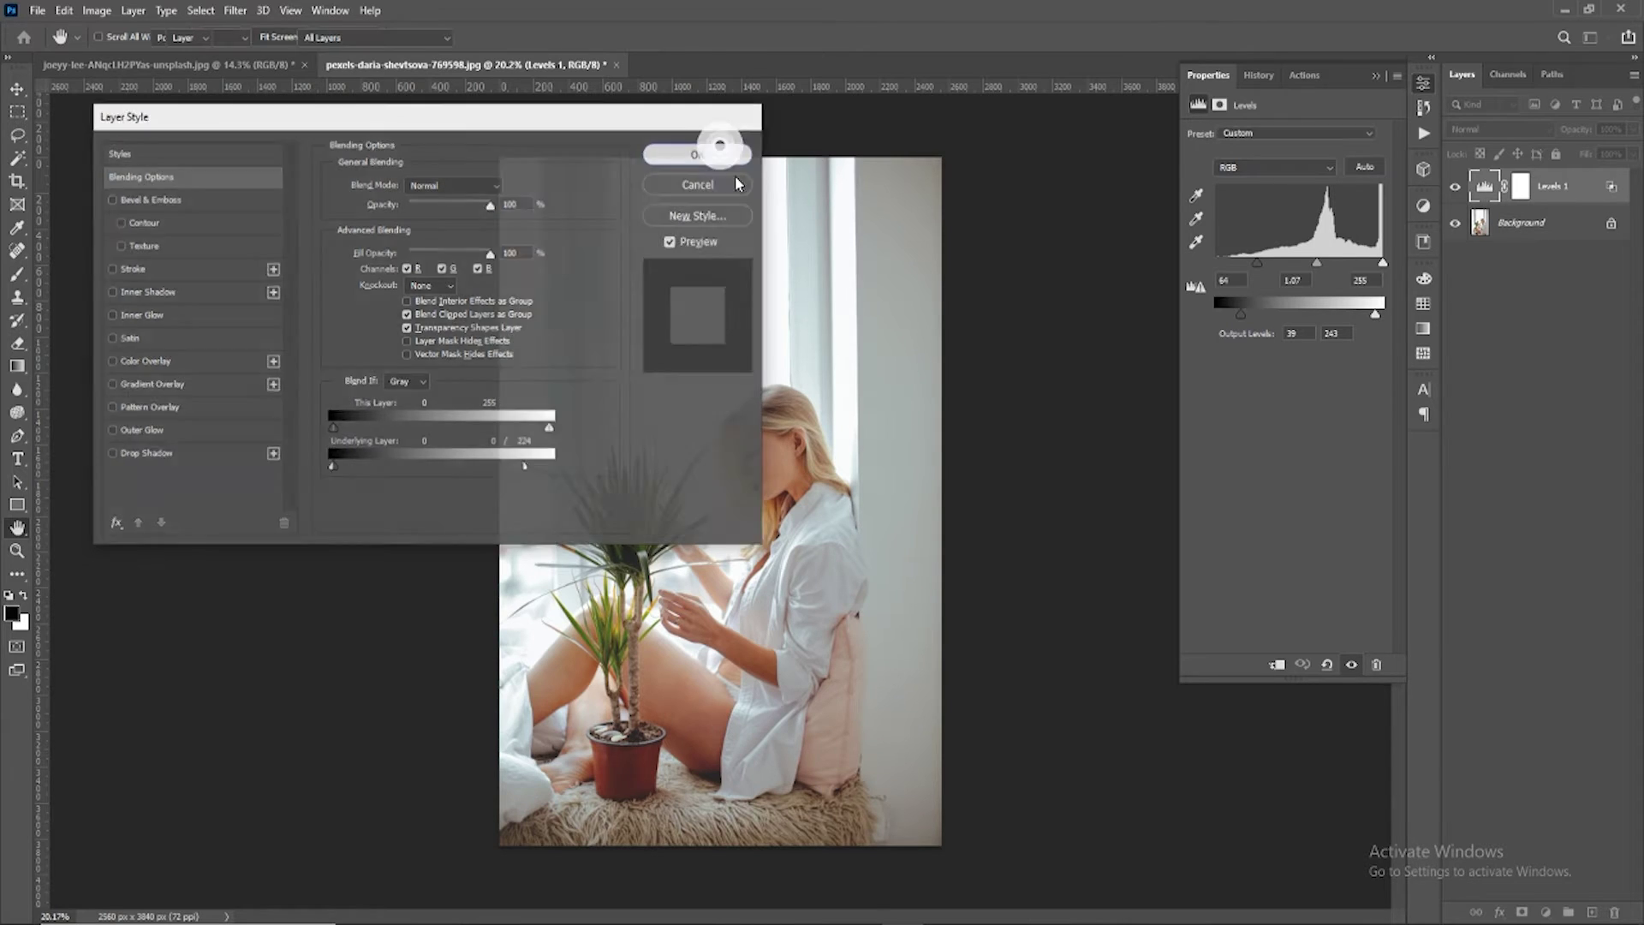
Step: Compare before and after, then retune Levels to inputs 96 / 1.31 / 250 and outputs 52 / 248
{"action": "left_click", "coordinate": [1454, 187]}
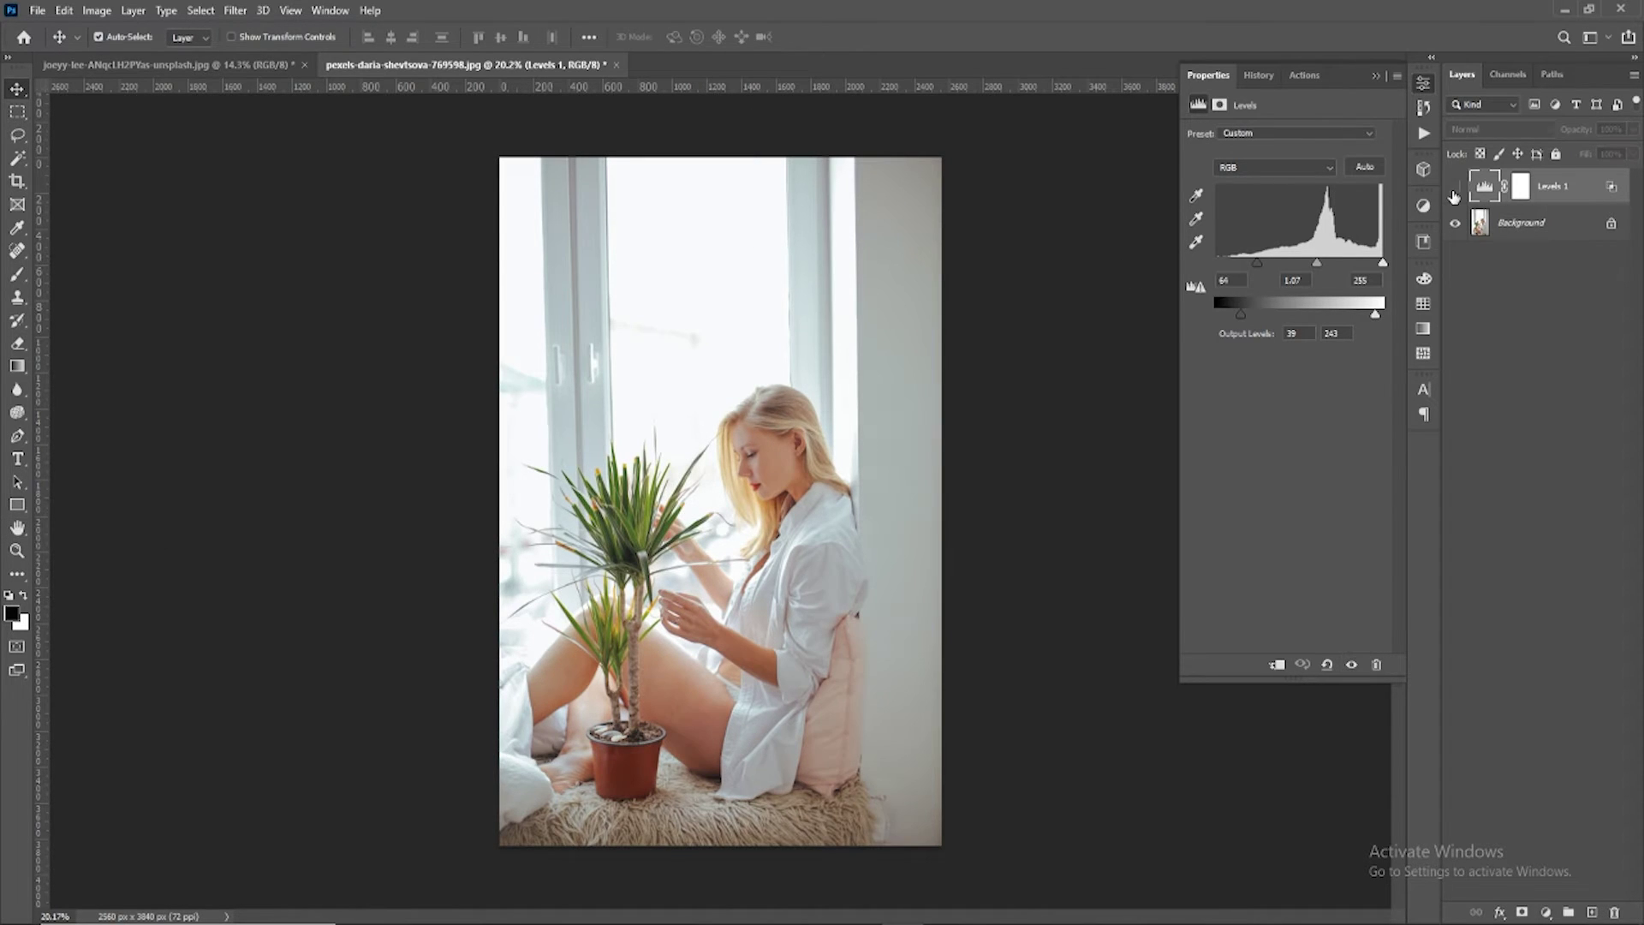
{"action": "left_click", "coordinate": [1455, 187]}
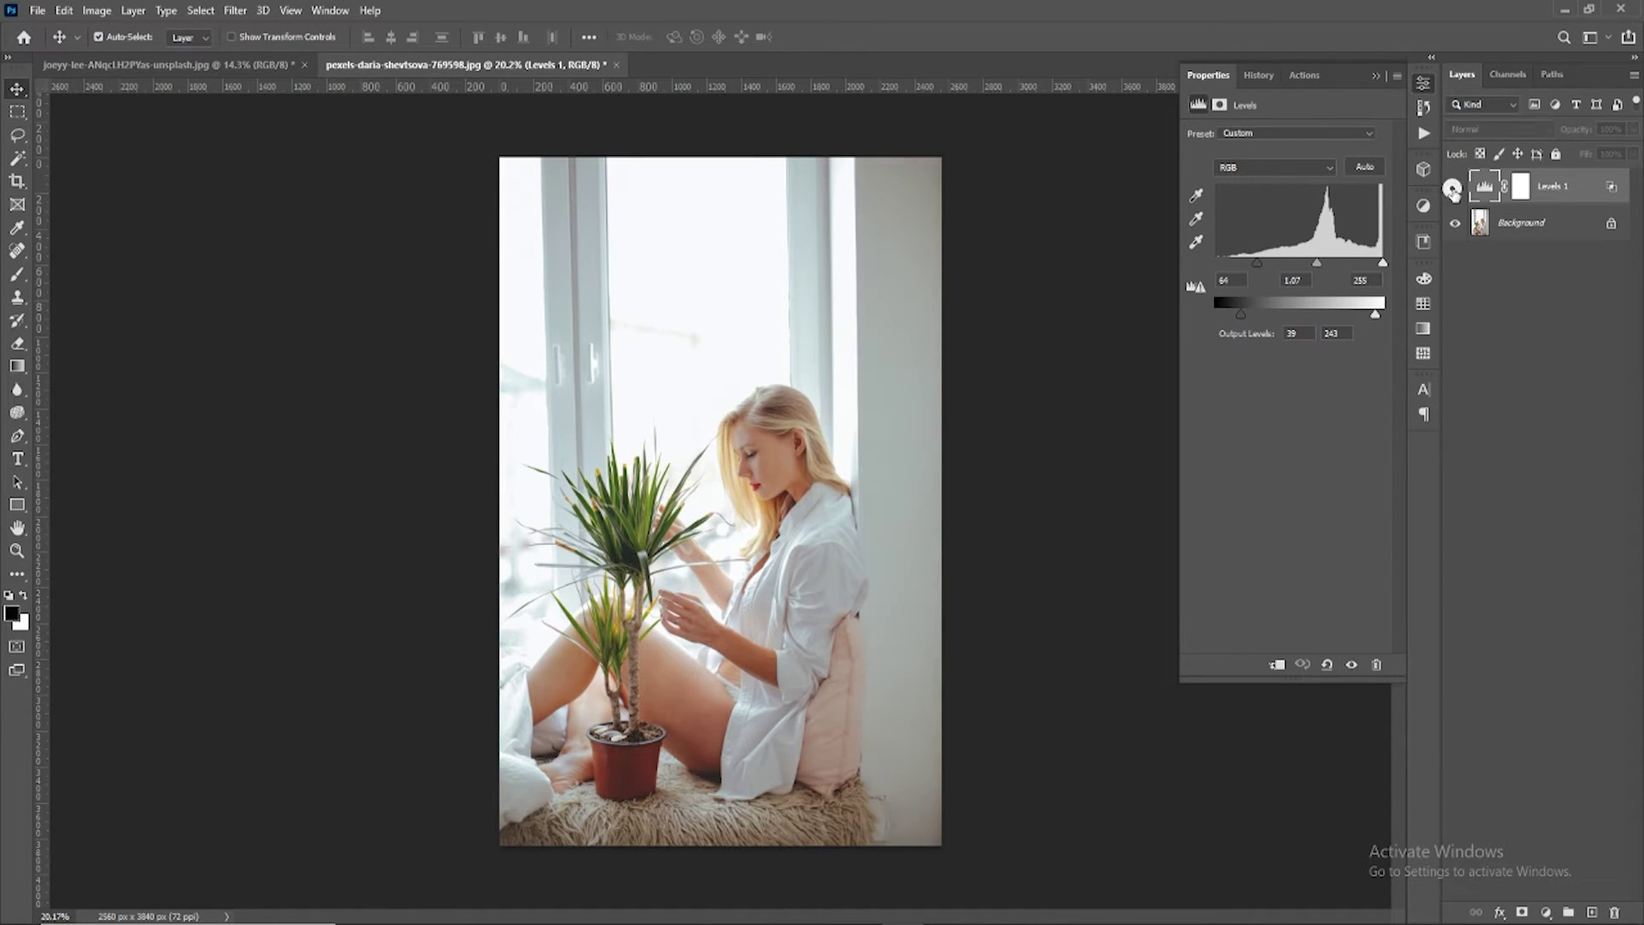
{"action": "left_click", "coordinate": [1455, 188]}
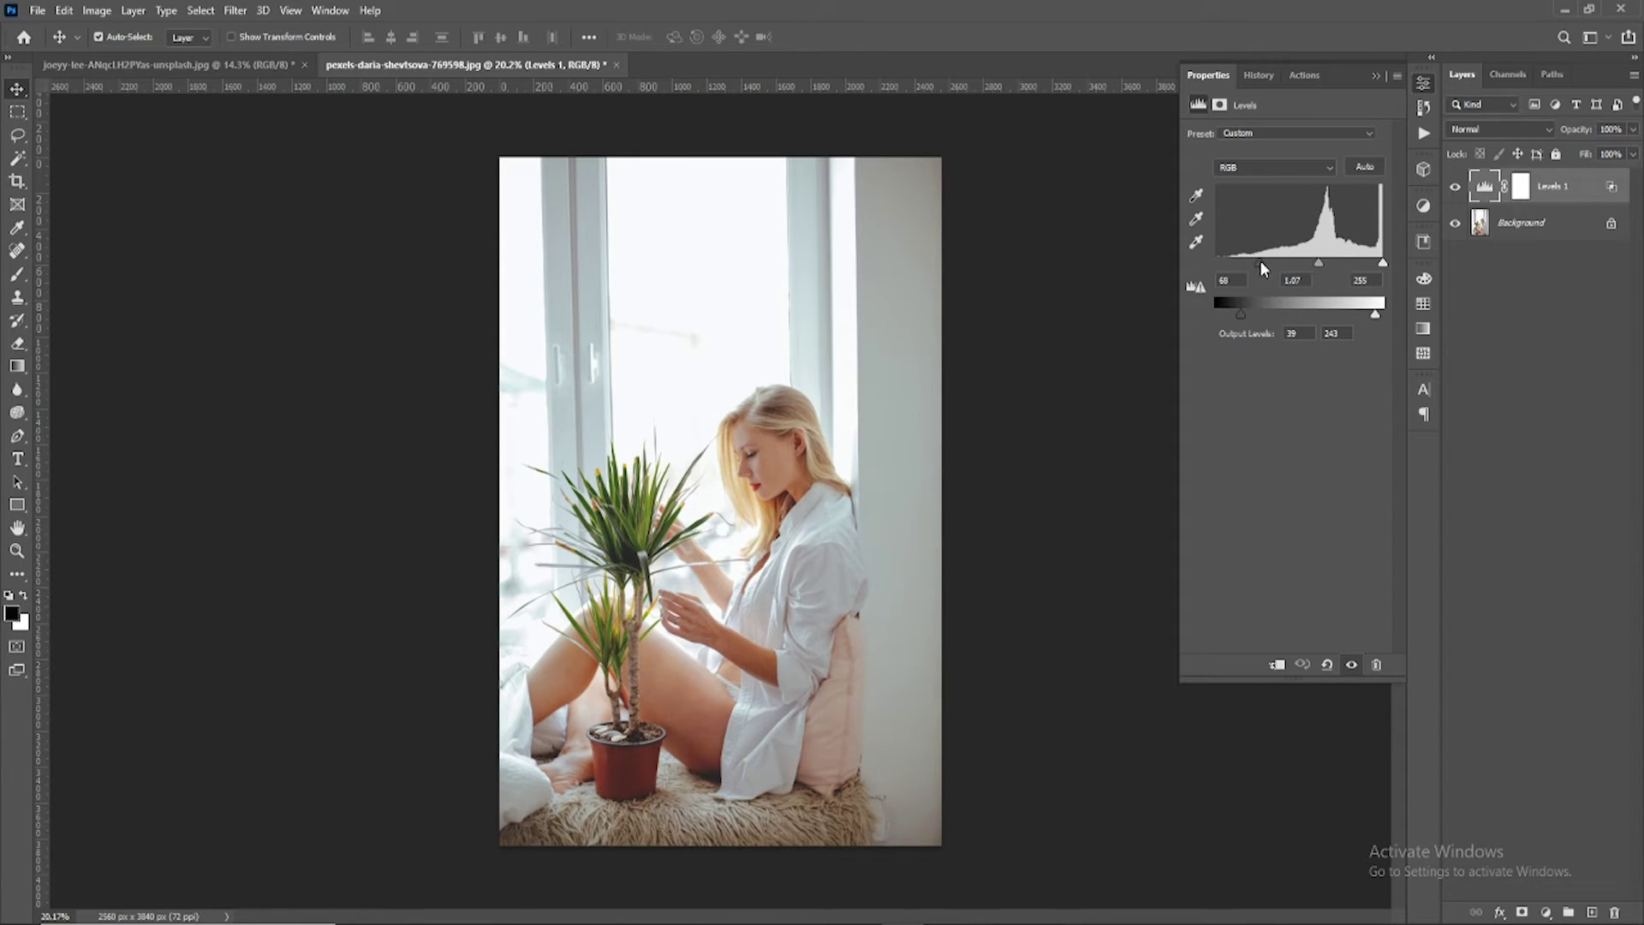
{"action": "left_click_drag", "start_coordinate": [1262, 266], "coordinate": [1291, 262]}
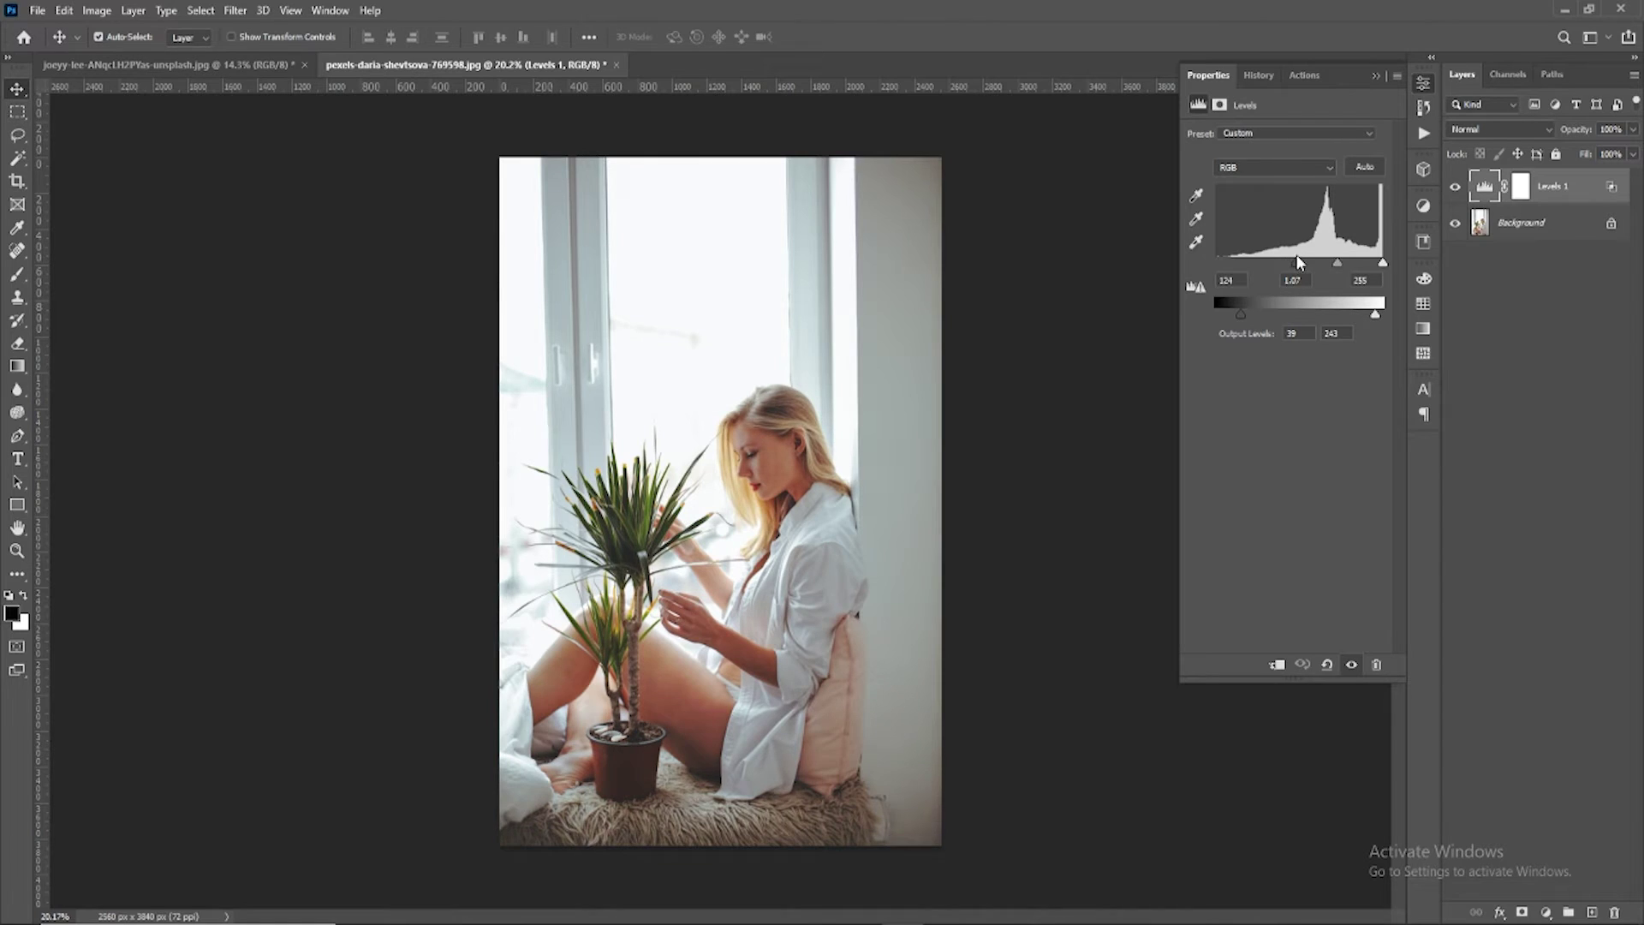
{"action": "mouse_move", "coordinate": [1341, 263]}
{"action": "left_mouse_down"}
{"action": "mouse_move", "coordinate": [1362, 262]}
{"action": "mouse_move", "coordinate": [1282, 264]}
{"action": "left_mouse_up"}
{"action": "left_click_drag", "start_coordinate": [1249, 317], "coordinate": [1251, 316]}
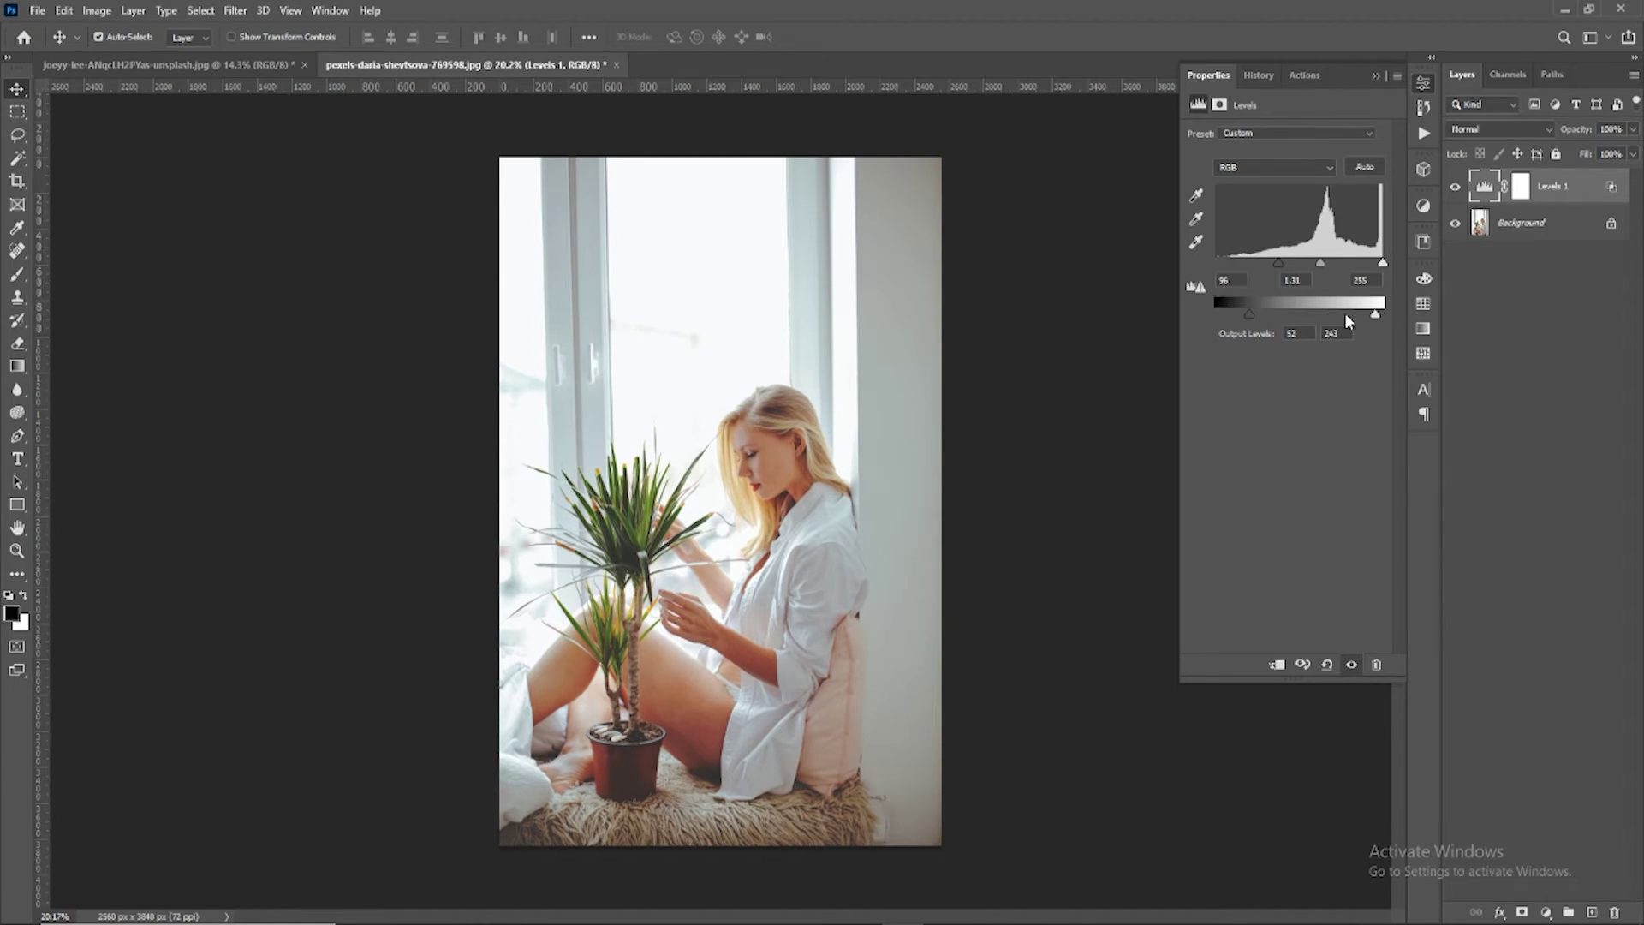
{"action": "left_click_drag", "start_coordinate": [1366, 315], "coordinate": [1379, 263]}
Step: Hide Levels 1 to show the original photo and deselect the layer
{"action": "left_click", "coordinate": [1455, 188]}
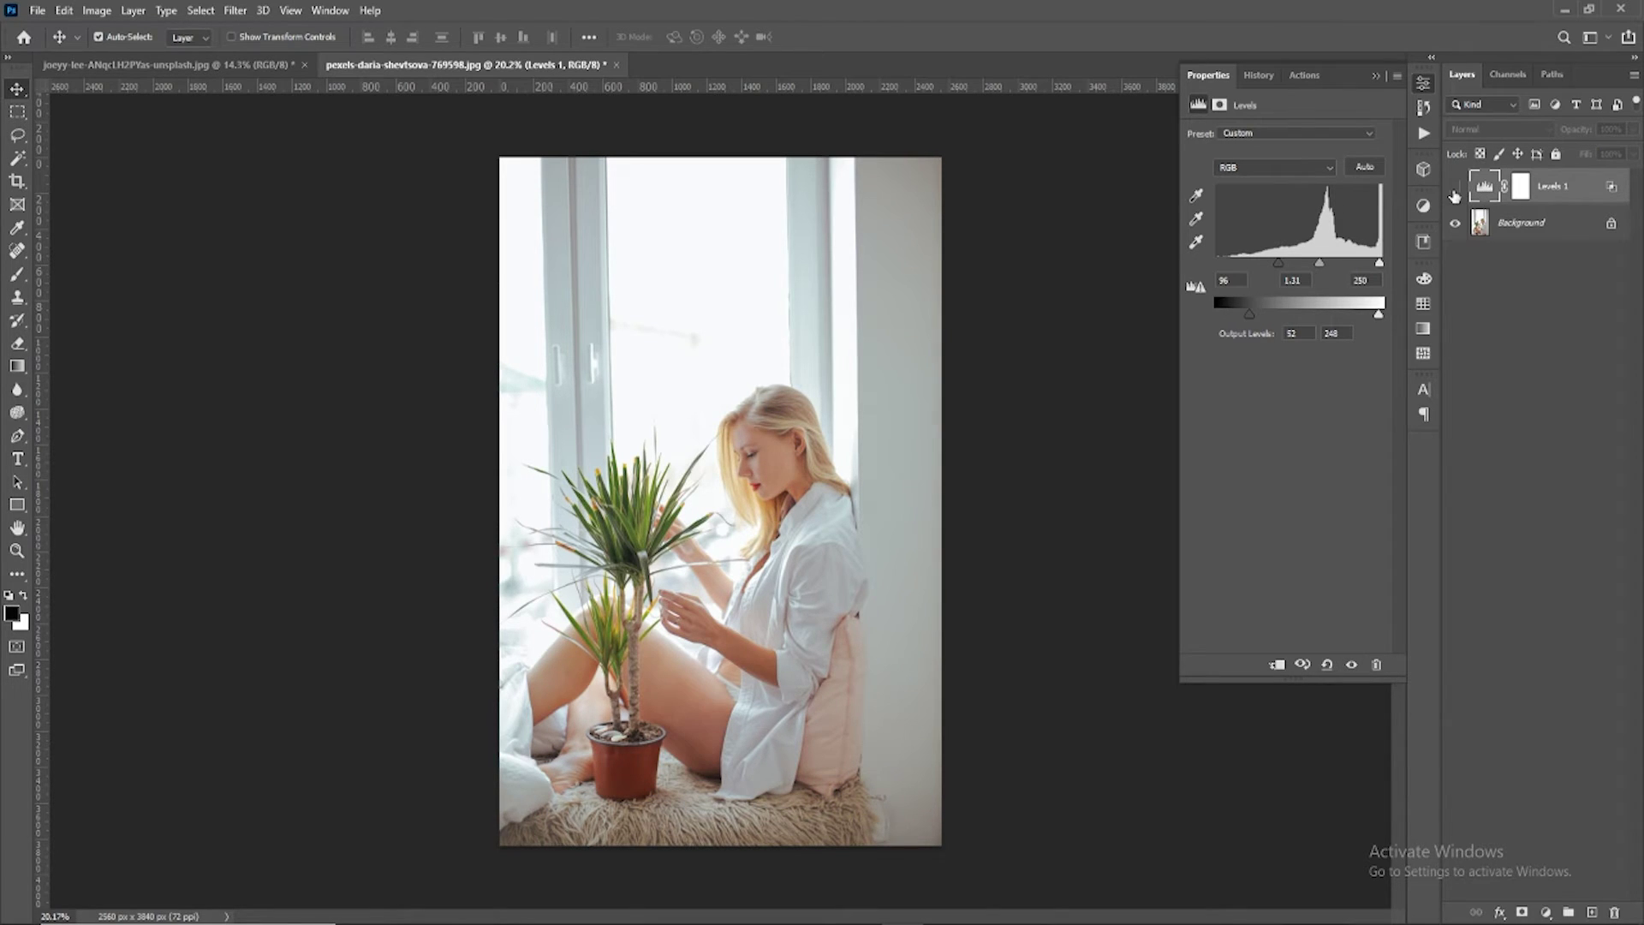
{"action": "left_click", "coordinate": [1497, 262]}
{"action": "scroll", "coordinate": [915, 399], "scroll_direction": "down", "scroll_amount": 2}
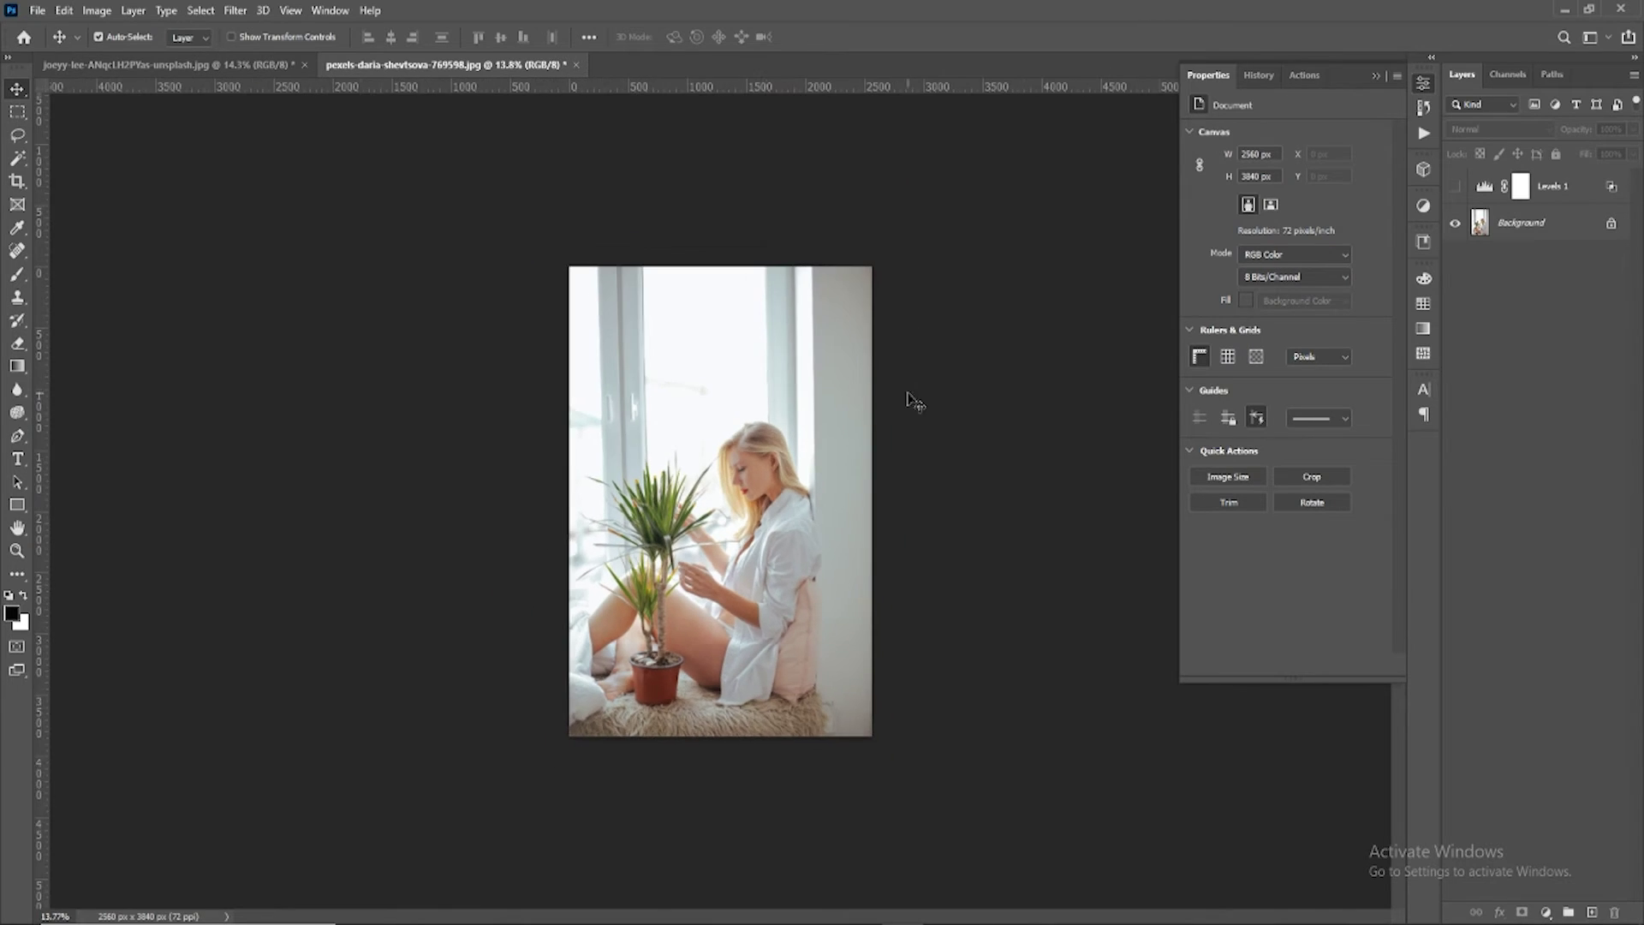
{"action": "scroll", "coordinate": [773, 469], "scroll_direction": "up", "scroll_amount": 3}
Step: Place the original pexels-daria-shevtsova photo as an embedded smart object above Levels 1
{"action": "scroll", "coordinate": [768, 460], "scroll_direction": "down", "scroll_amount": 1}
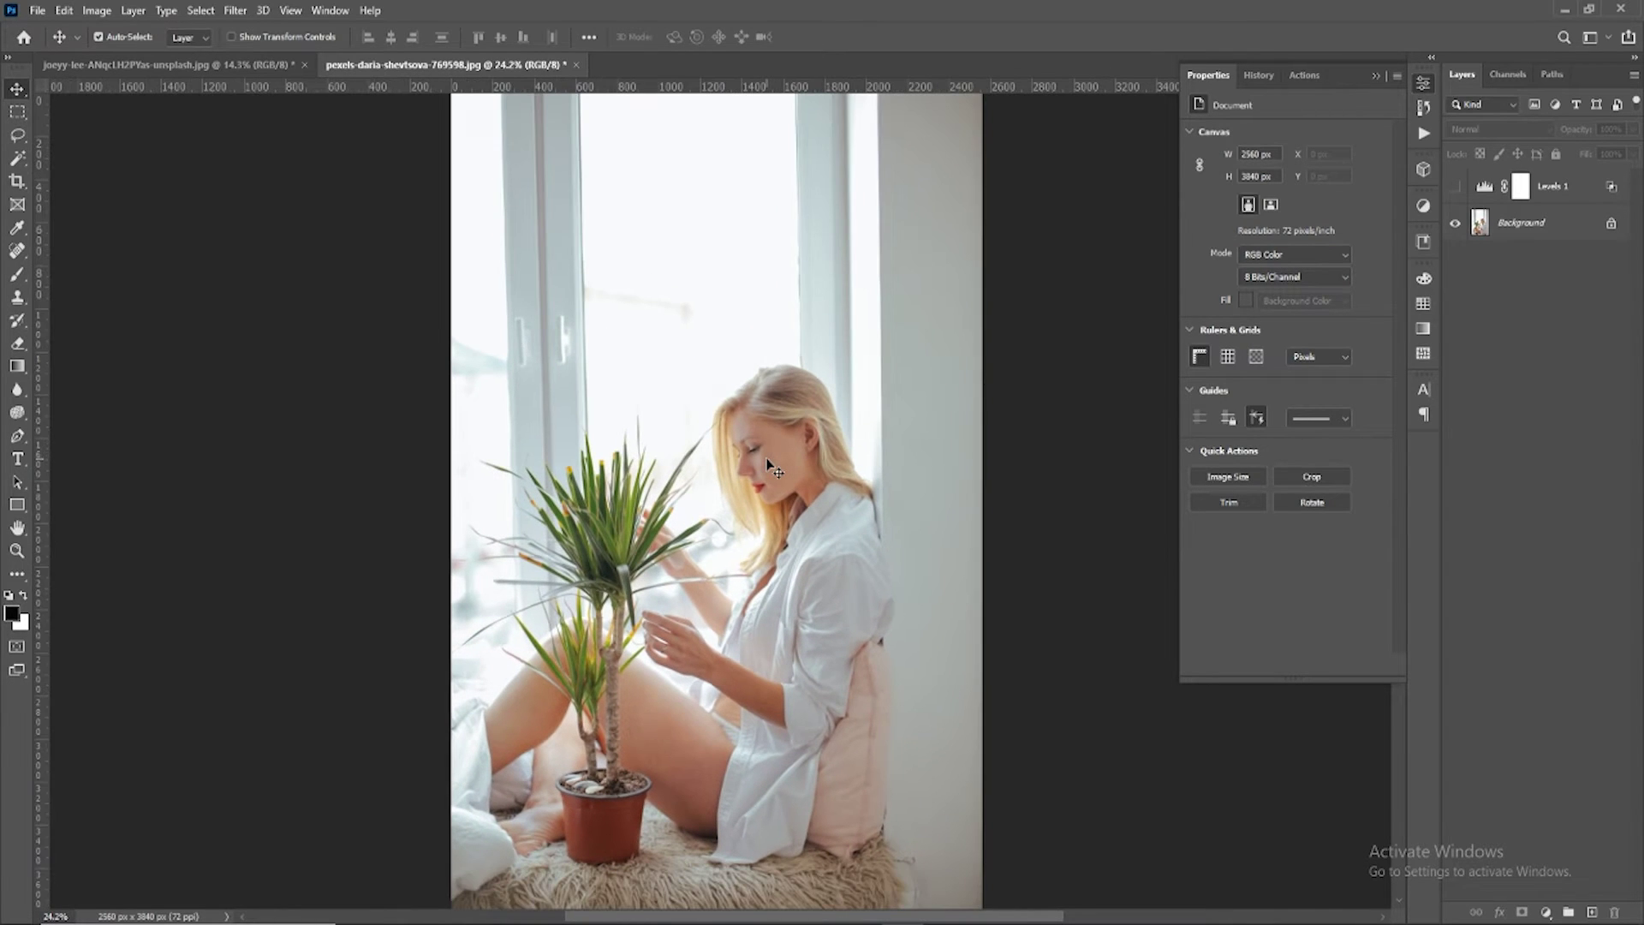
{"action": "left_click", "coordinate": [1562, 12]}
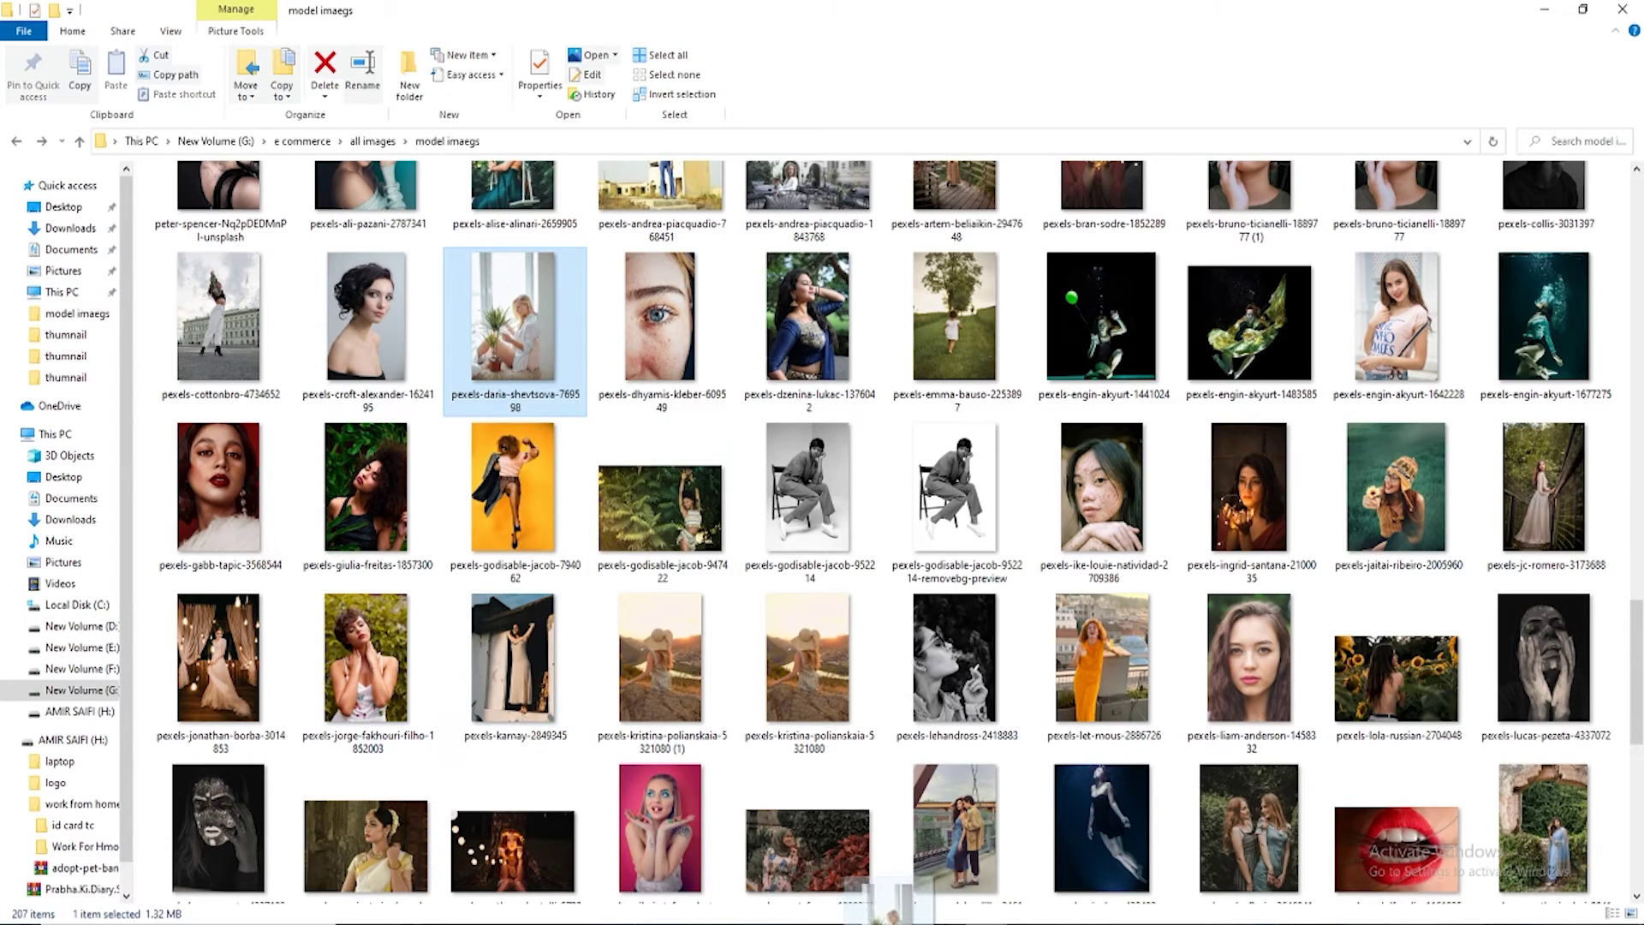
{"action": "left_click", "coordinate": [895, 906]}
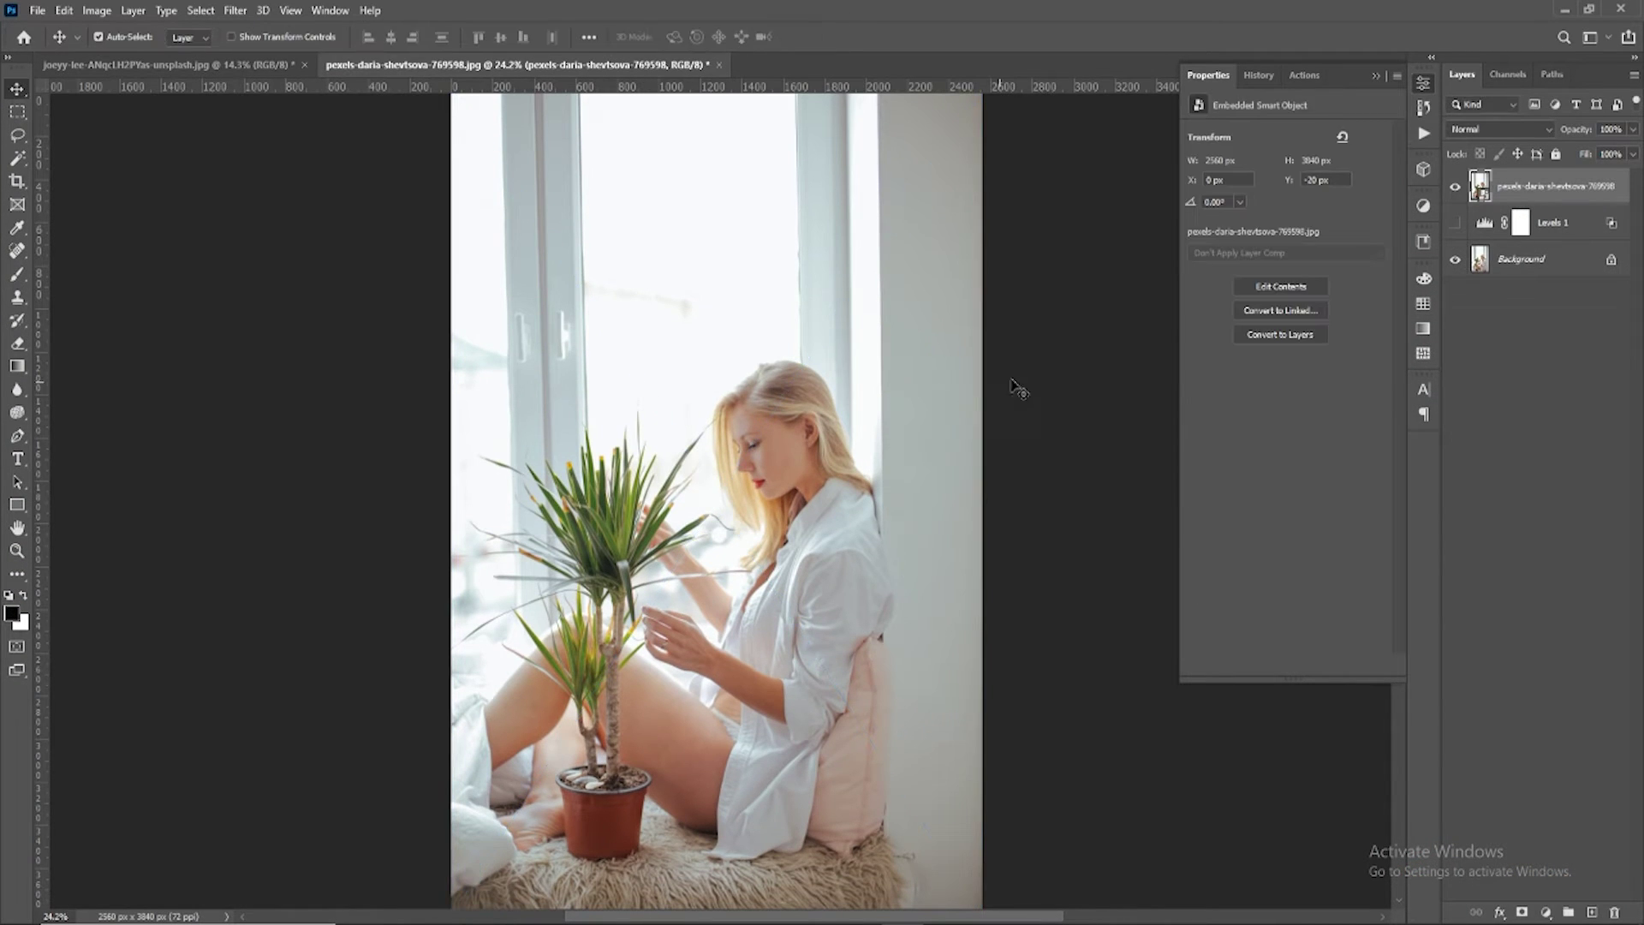
{"action": "key", "text": "ctrl+0"}
Step: Hide the placed photo layer and toggle Levels 1 to compare
{"action": "left_click", "coordinate": [1455, 185]}
{"action": "left_click", "coordinate": [1456, 223]}
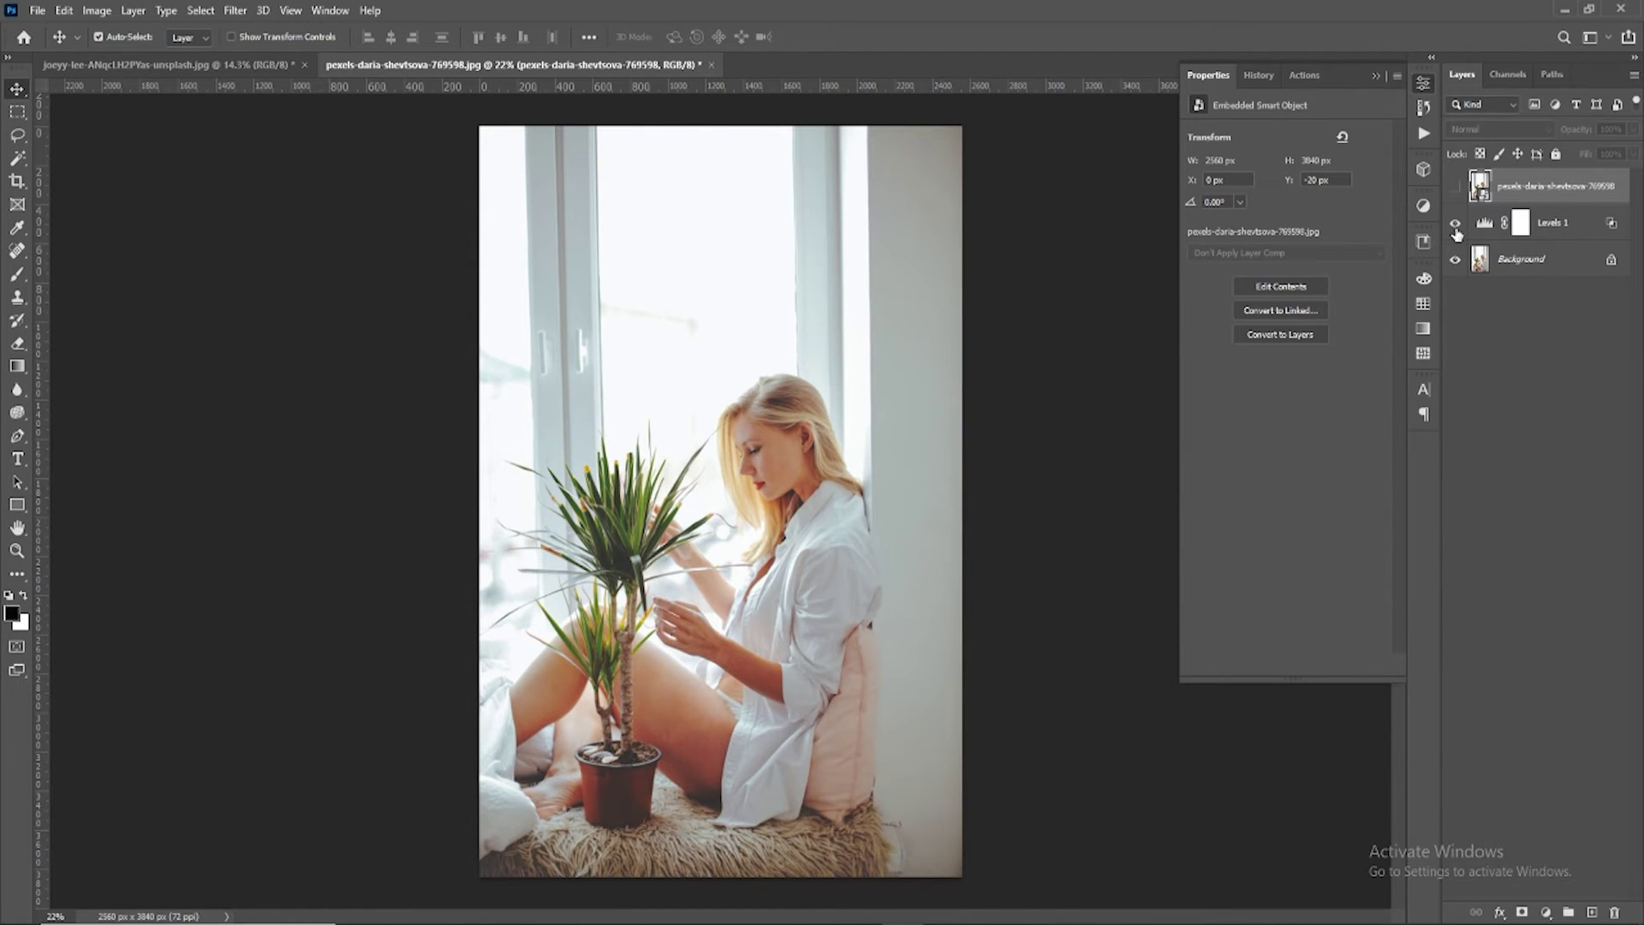
{"action": "left_click", "coordinate": [1456, 227]}
{"action": "left_click", "coordinate": [1456, 225]}
Step: Deselect the placed layer and toggle Levels 1 again, leaving it visible
{"action": "scroll", "coordinate": [1024, 355], "scroll_direction": "down", "scroll_amount": 1}
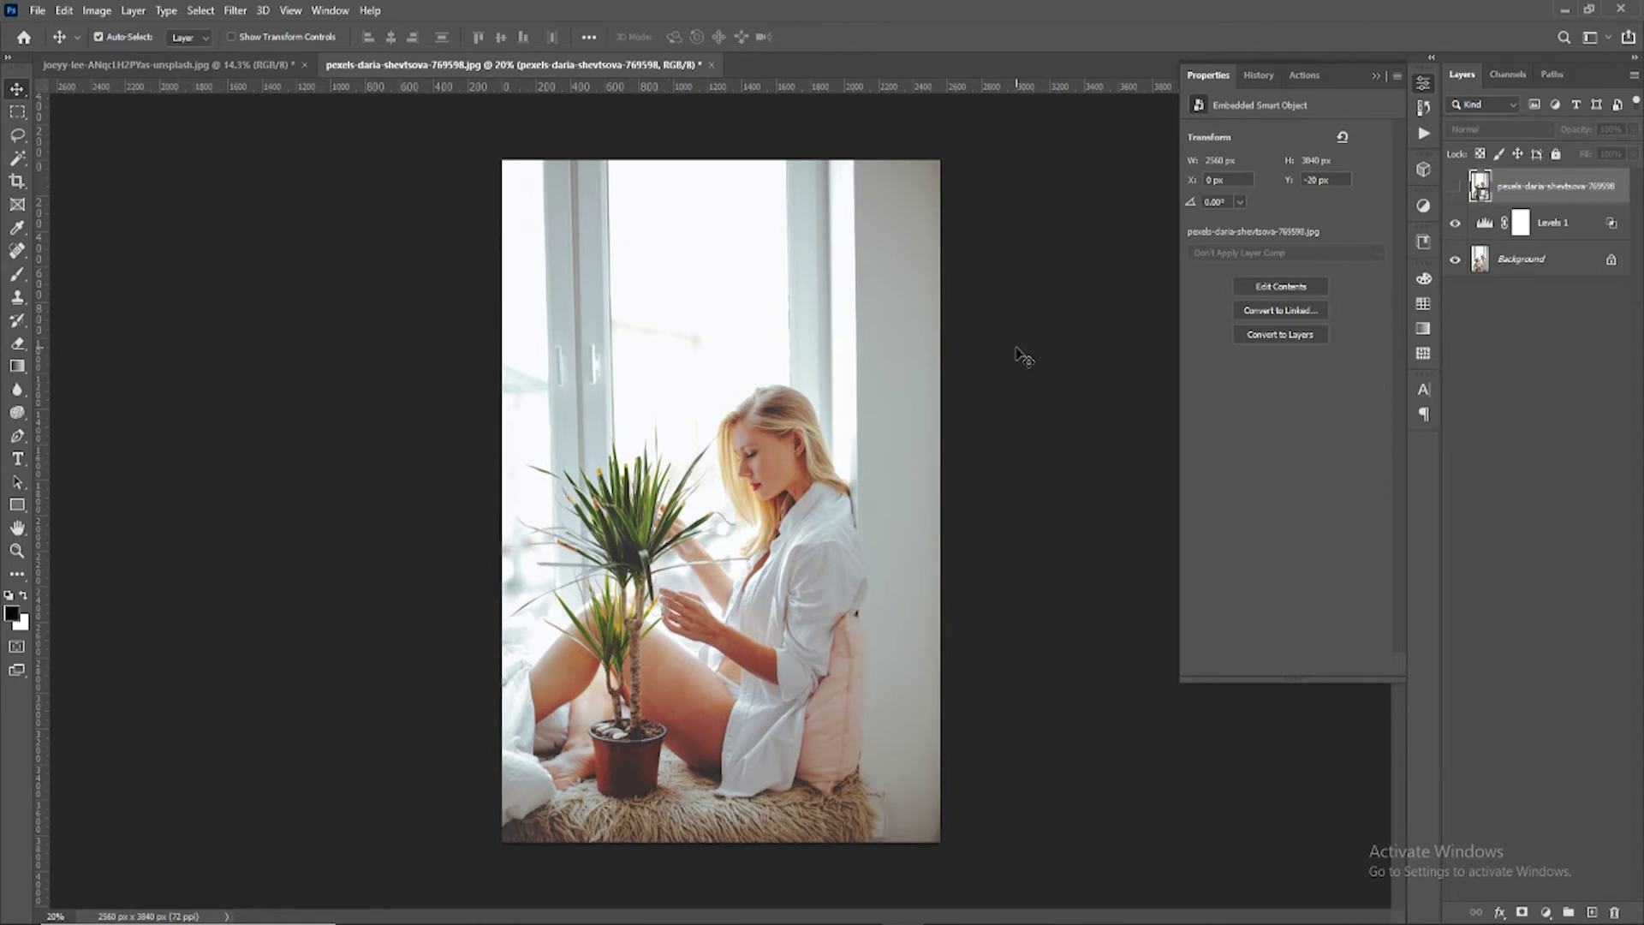
{"action": "scroll", "coordinate": [1023, 358], "scroll_direction": "up", "scroll_amount": 1}
{"action": "left_click", "coordinate": [972, 377]}
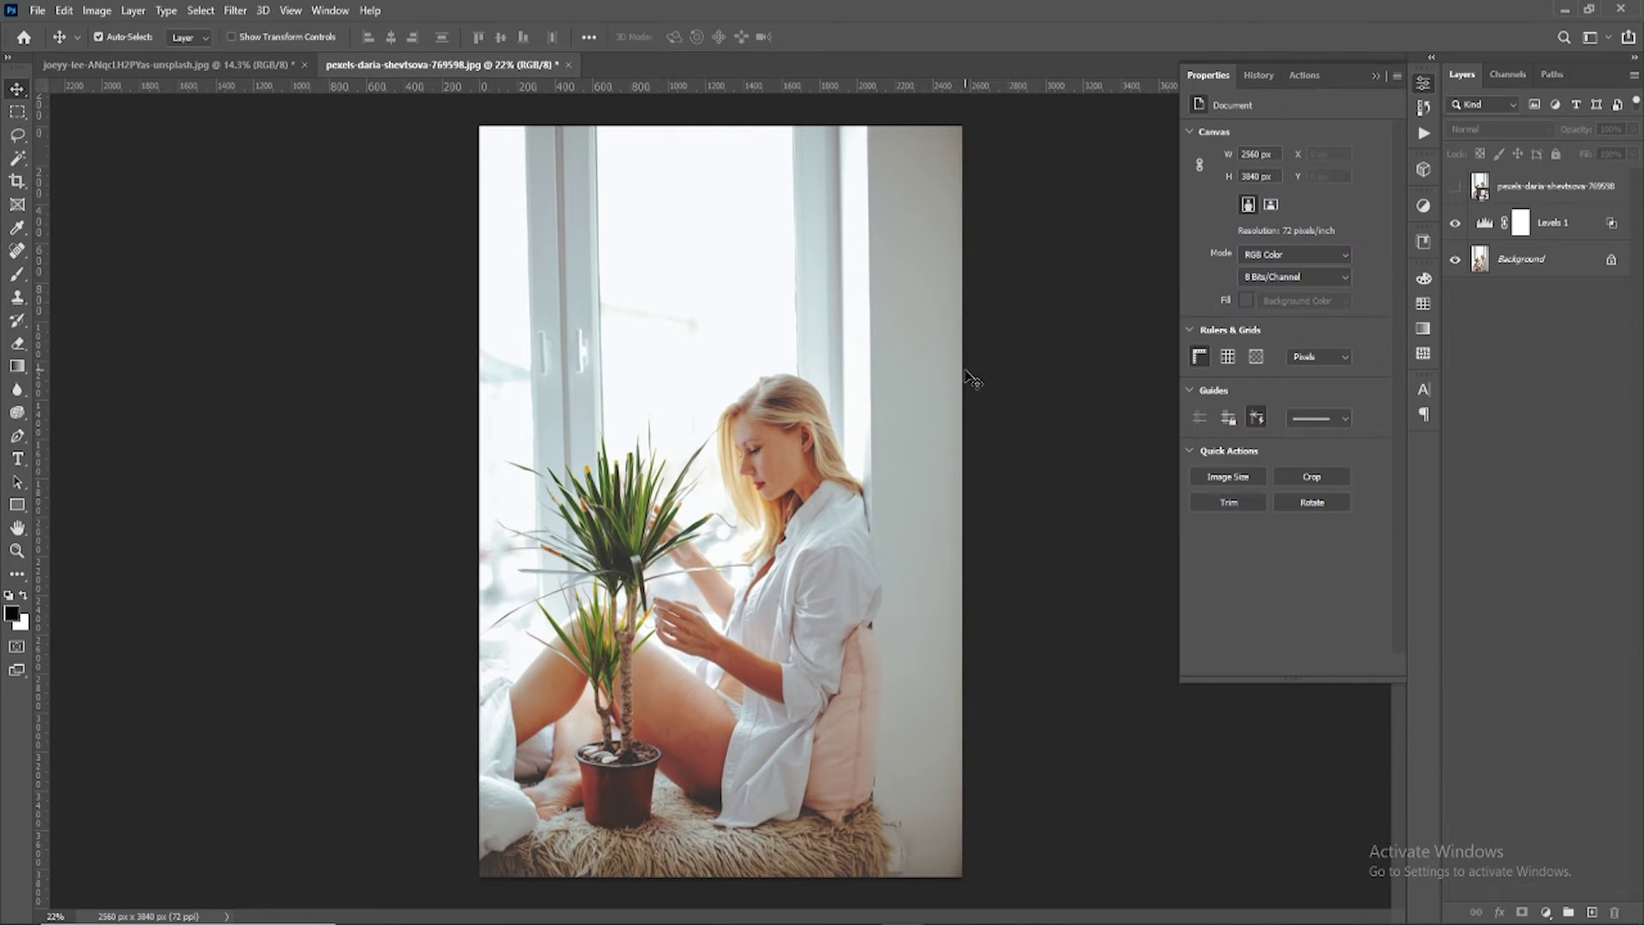
{"action": "left_click", "coordinate": [1457, 225]}
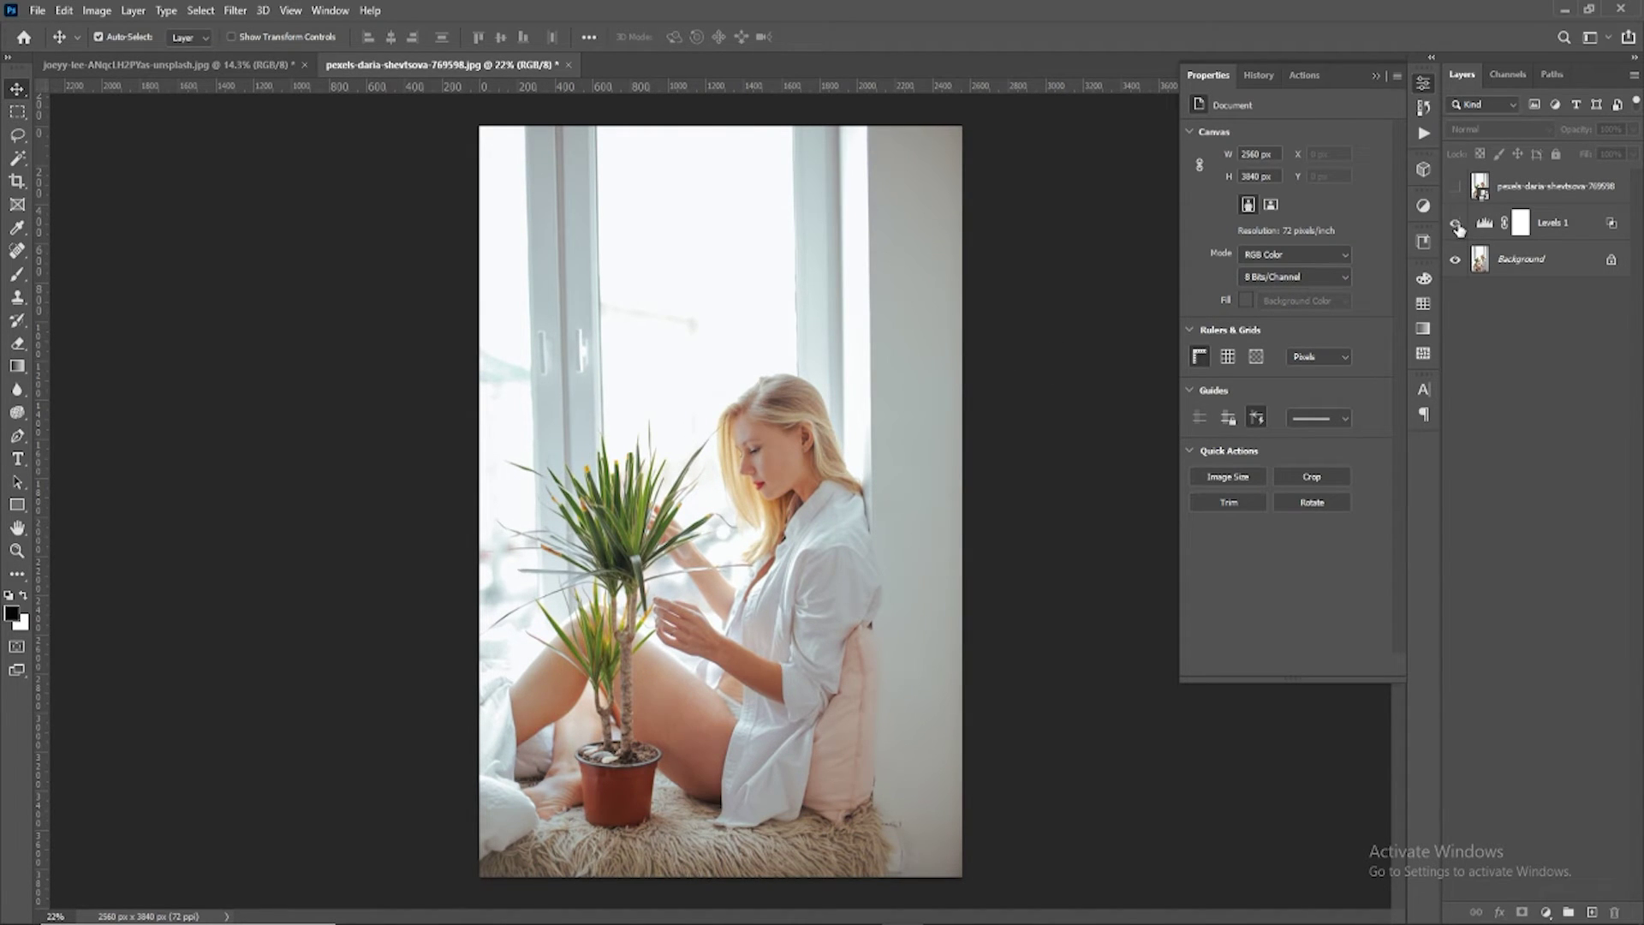
{"action": "left_click", "coordinate": [1455, 225]}
{"action": "left_click", "coordinate": [1455, 225]}
{"action": "left_click", "coordinate": [1456, 226]}
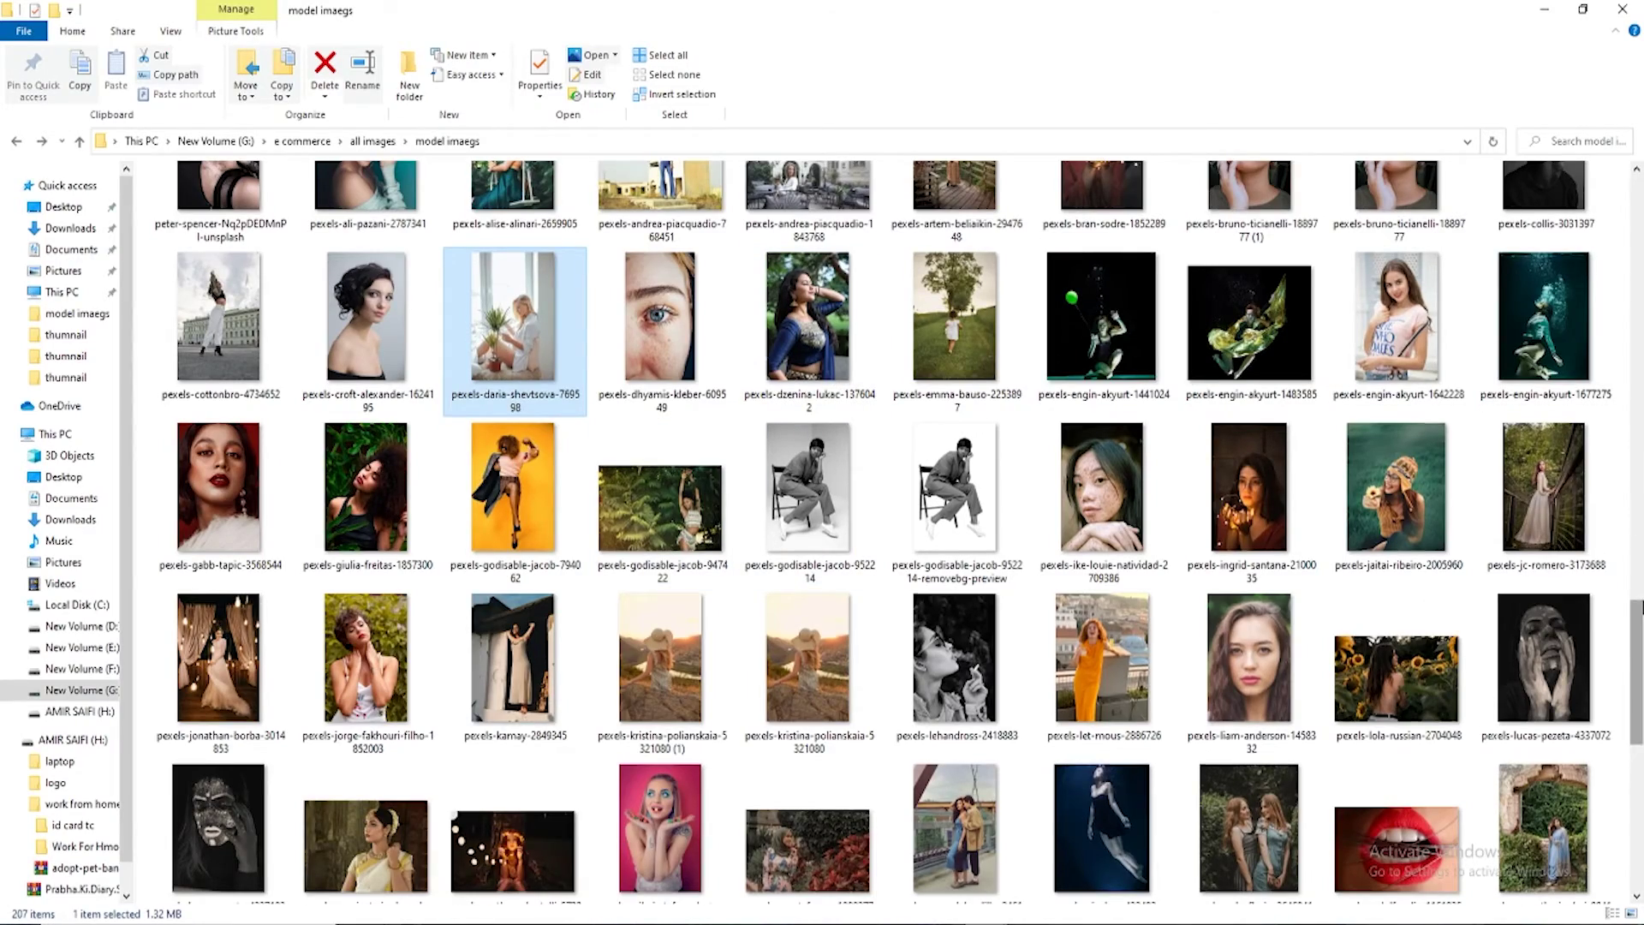
Step: Open the peri-stojnic pillar photo from model imaegs as a new Photoshop document
{"action": "scroll", "coordinate": [1456, 591], "scroll_direction": "up", "scroll_amount": 2}
{"action": "scroll", "coordinate": [1455, 591], "scroll_direction": "up", "scroll_amount": 2}
{"action": "scroll", "coordinate": [1456, 590], "scroll_direction": "up", "scroll_amount": 2}
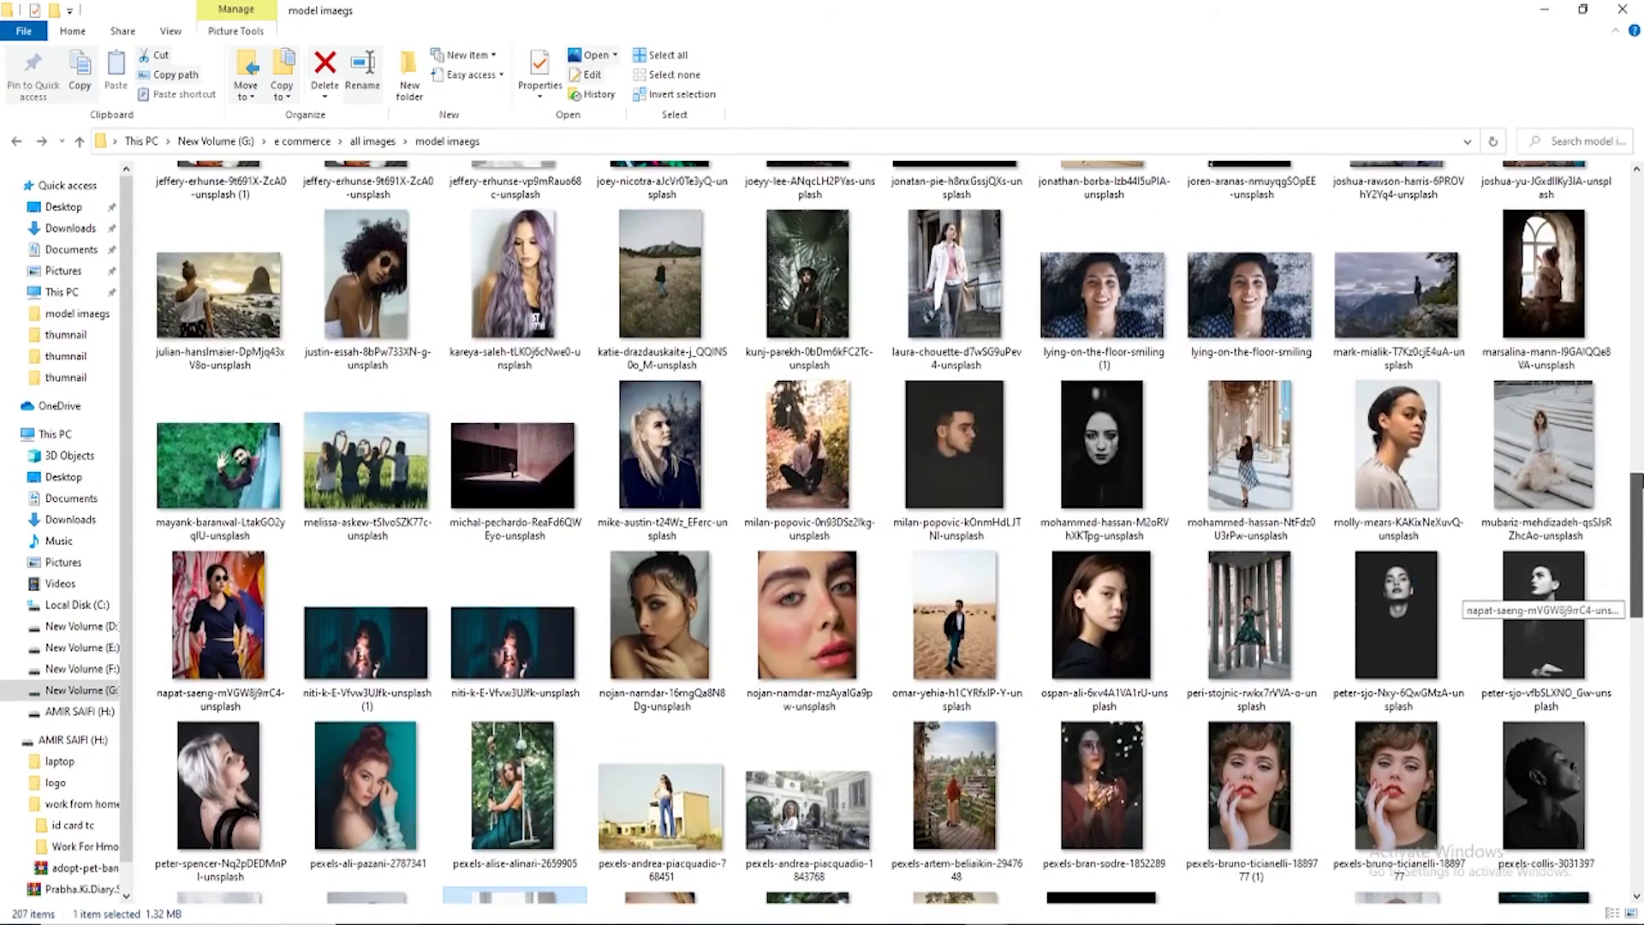
{"action": "scroll", "coordinate": [1456, 591], "scroll_direction": "up", "scroll_amount": 2}
{"action": "scroll", "coordinate": [1456, 591], "scroll_direction": "up", "scroll_amount": 1}
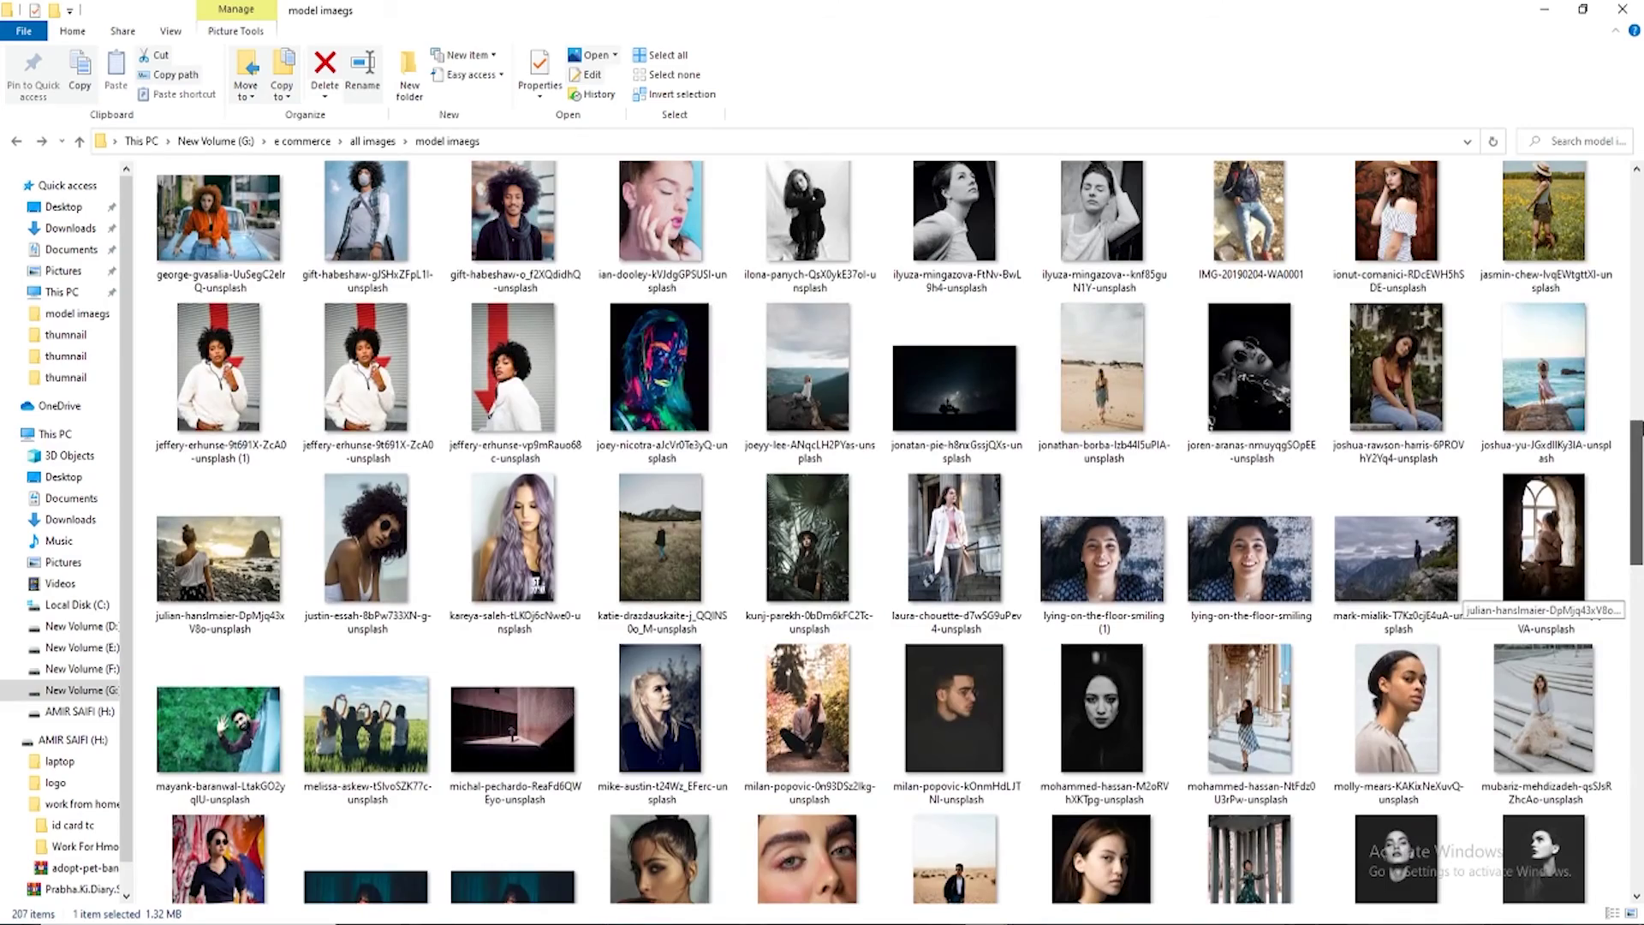
{"action": "scroll", "coordinate": [1455, 591], "scroll_direction": "up", "scroll_amount": 1}
{"action": "scroll", "coordinate": [1456, 591], "scroll_direction": "up", "scroll_amount": 1}
{"action": "scroll", "coordinate": [1456, 590], "scroll_direction": "up", "scroll_amount": 1}
{"action": "scroll", "coordinate": [1455, 591], "scroll_direction": "up", "scroll_amount": 1}
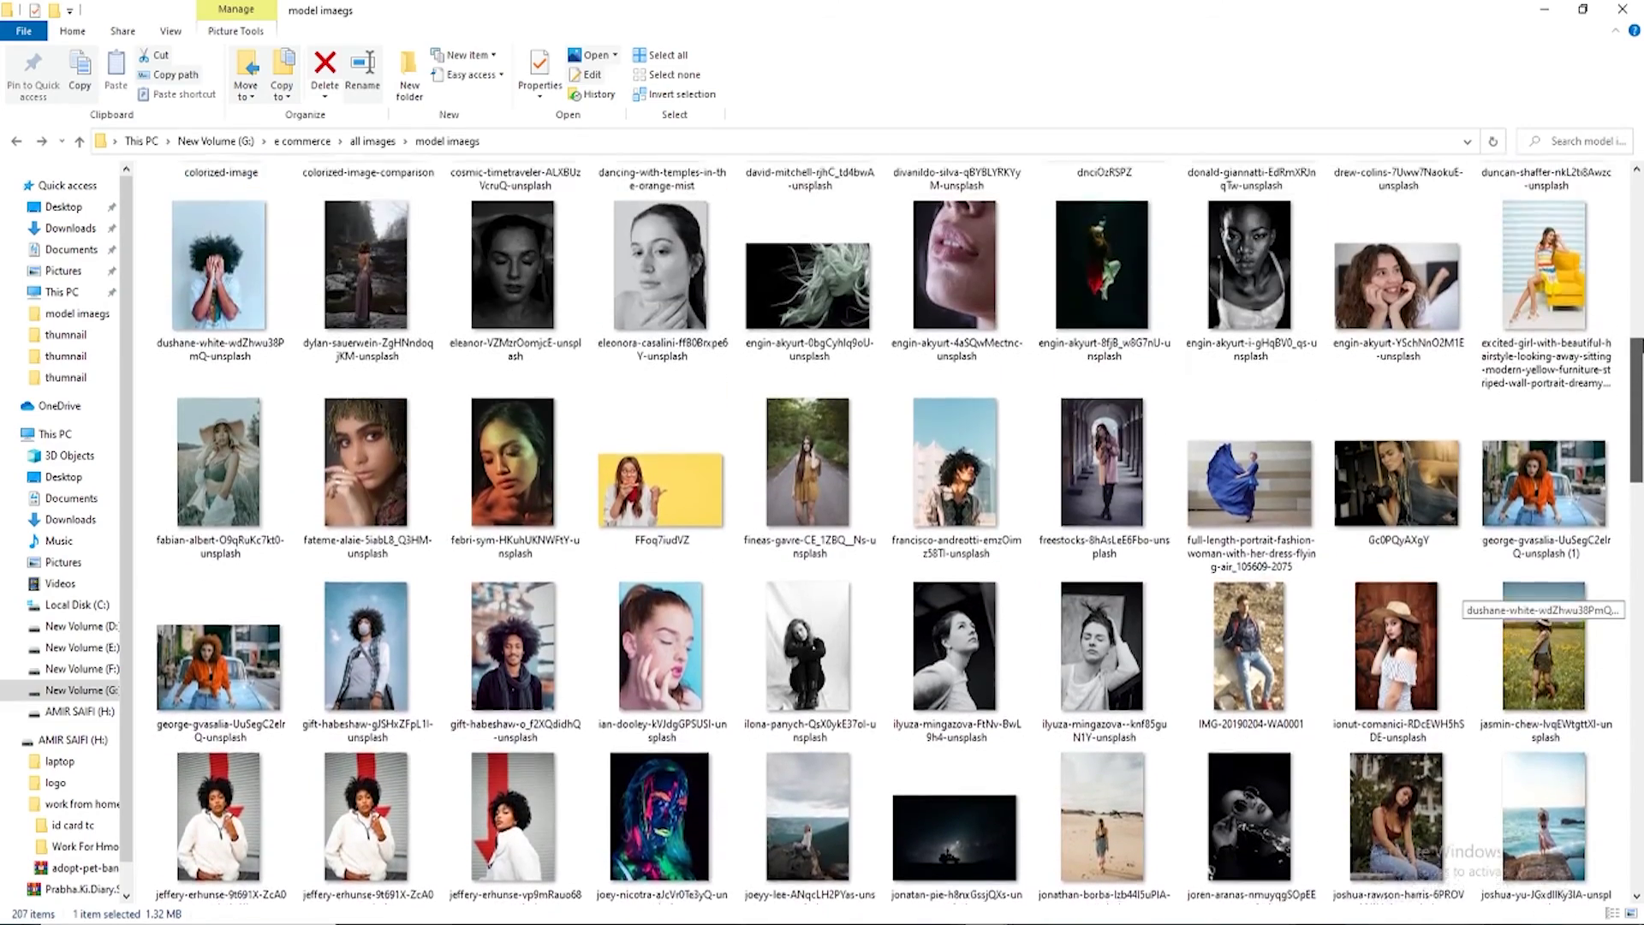
{"action": "scroll", "coordinate": [1456, 591], "scroll_direction": "up", "scroll_amount": 2}
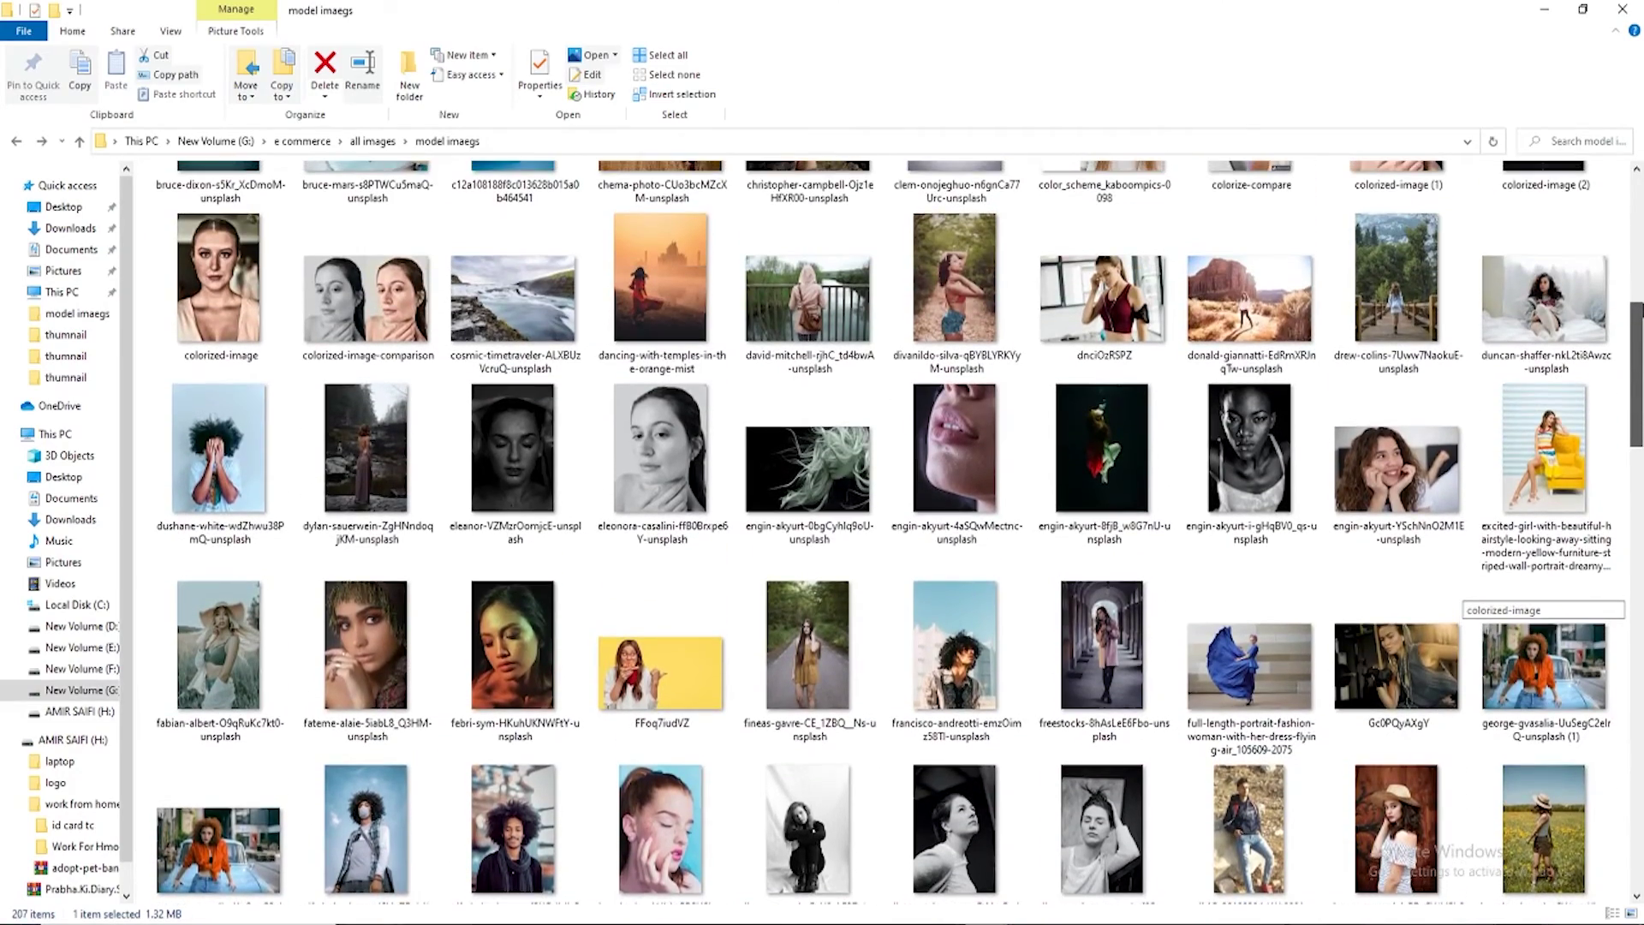
{"action": "scroll", "coordinate": [1456, 591], "scroll_direction": "up", "scroll_amount": 3}
{"action": "scroll", "coordinate": [1455, 591], "scroll_direction": "up", "scroll_amount": 2}
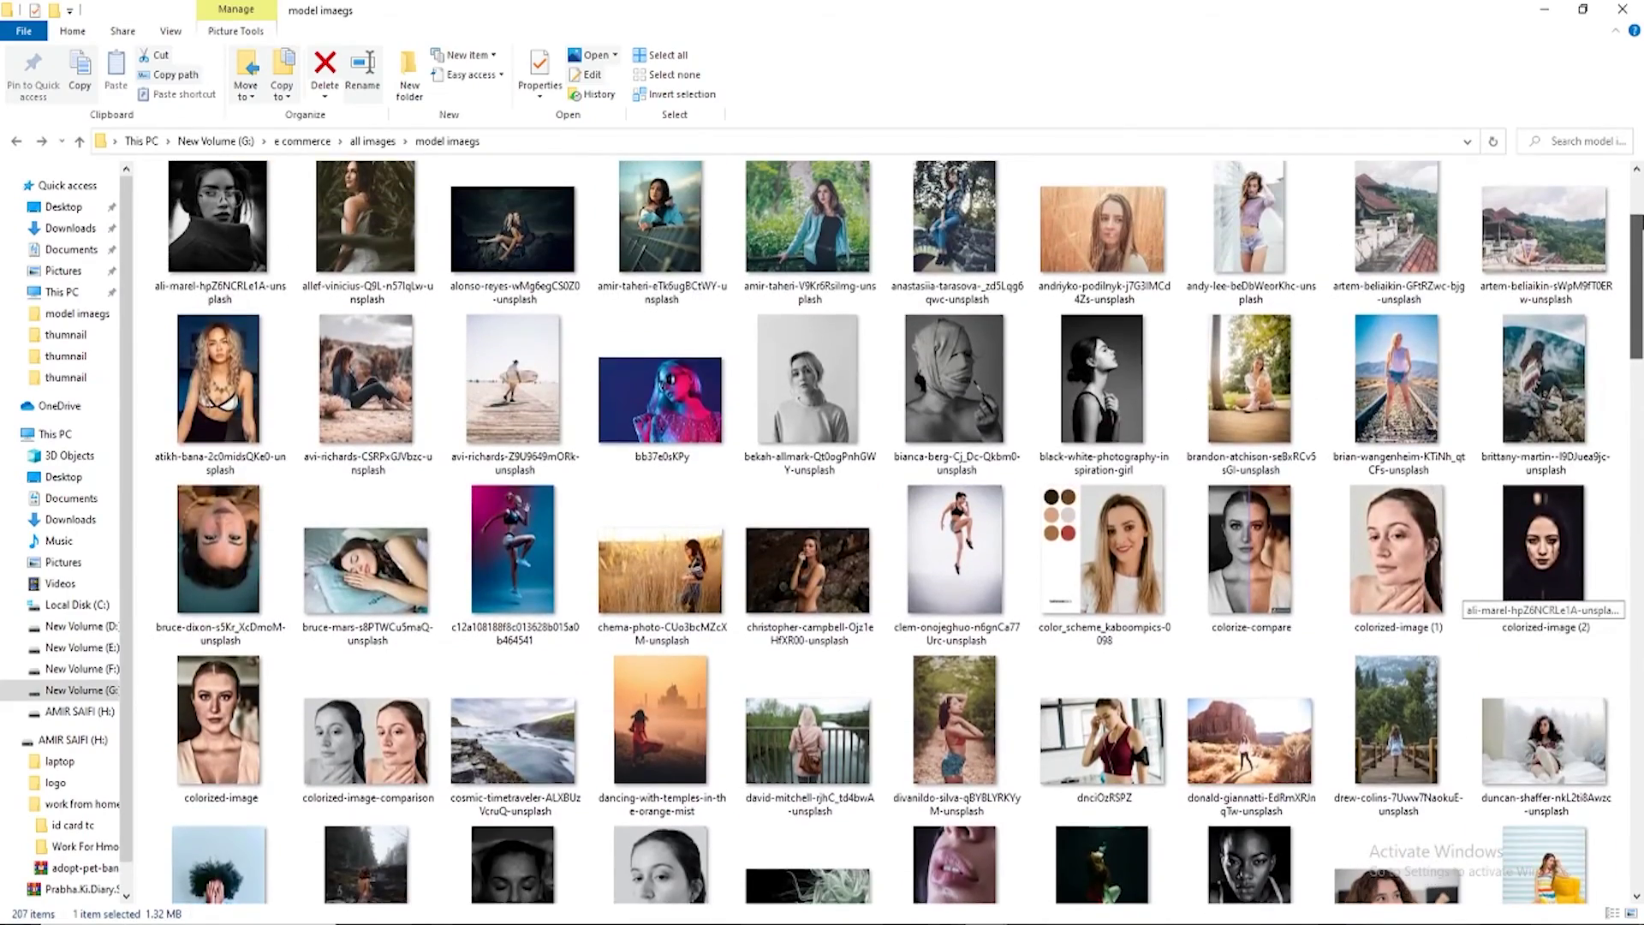
{"action": "scroll", "coordinate": [1456, 590], "scroll_direction": "up", "scroll_amount": 3}
{"action": "scroll", "coordinate": [1456, 591], "scroll_direction": "down", "scroll_amount": 15}
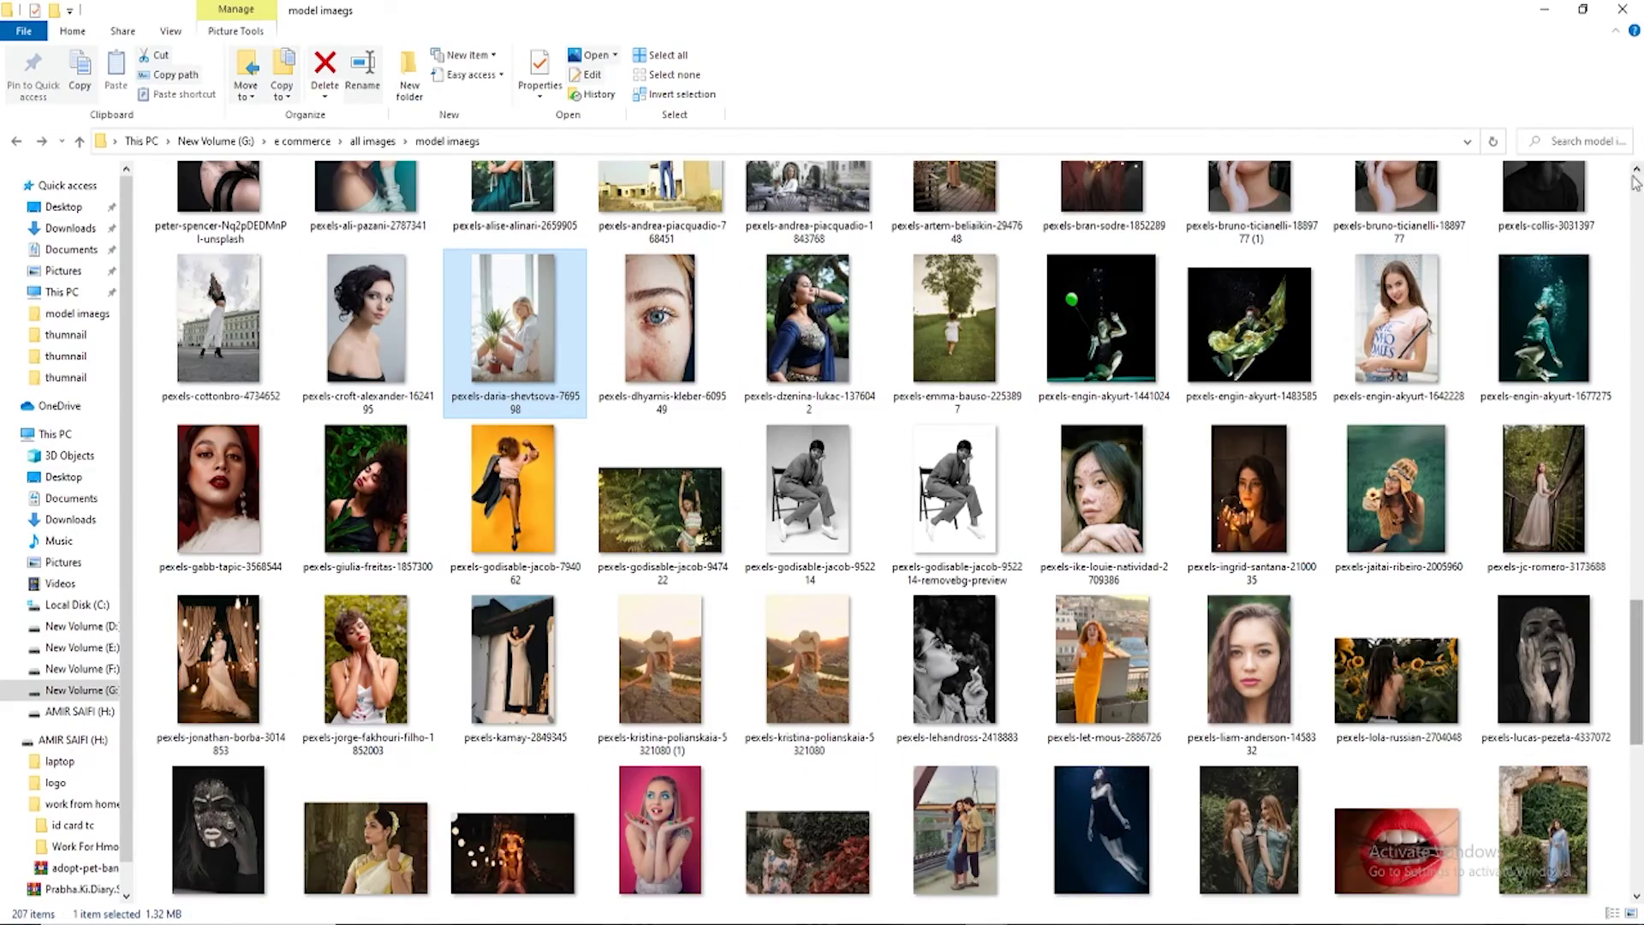
{"action": "left_click_drag", "start_coordinate": [1638, 574], "coordinate": [1639, 446]}
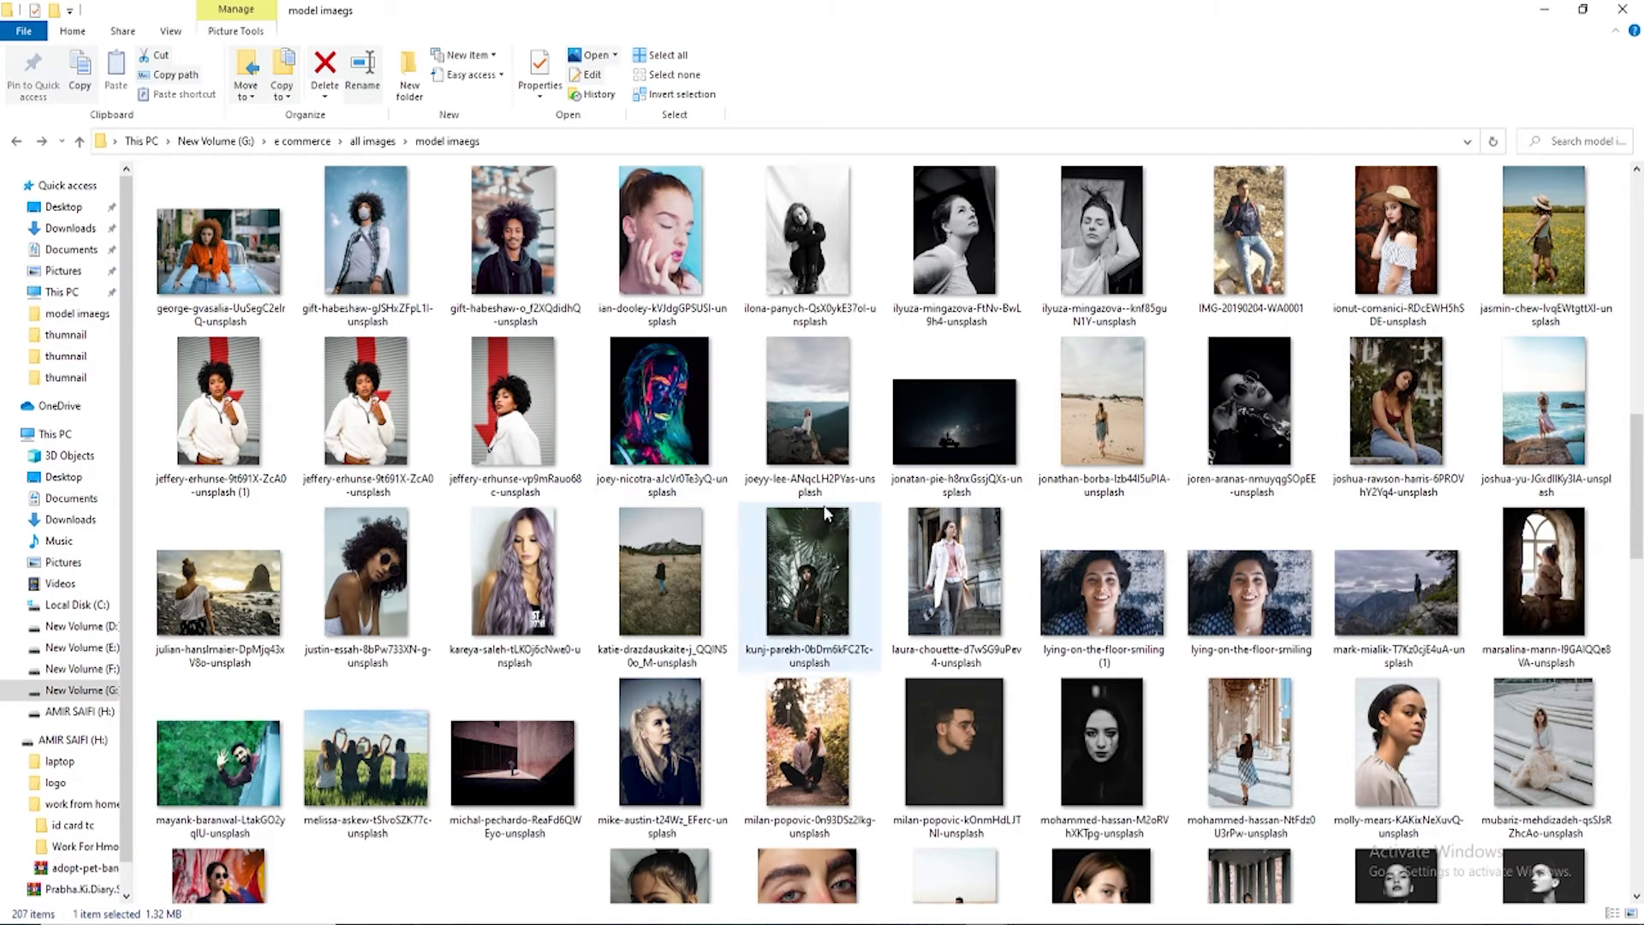
{"action": "mouse_move", "coordinate": [953, 572]}
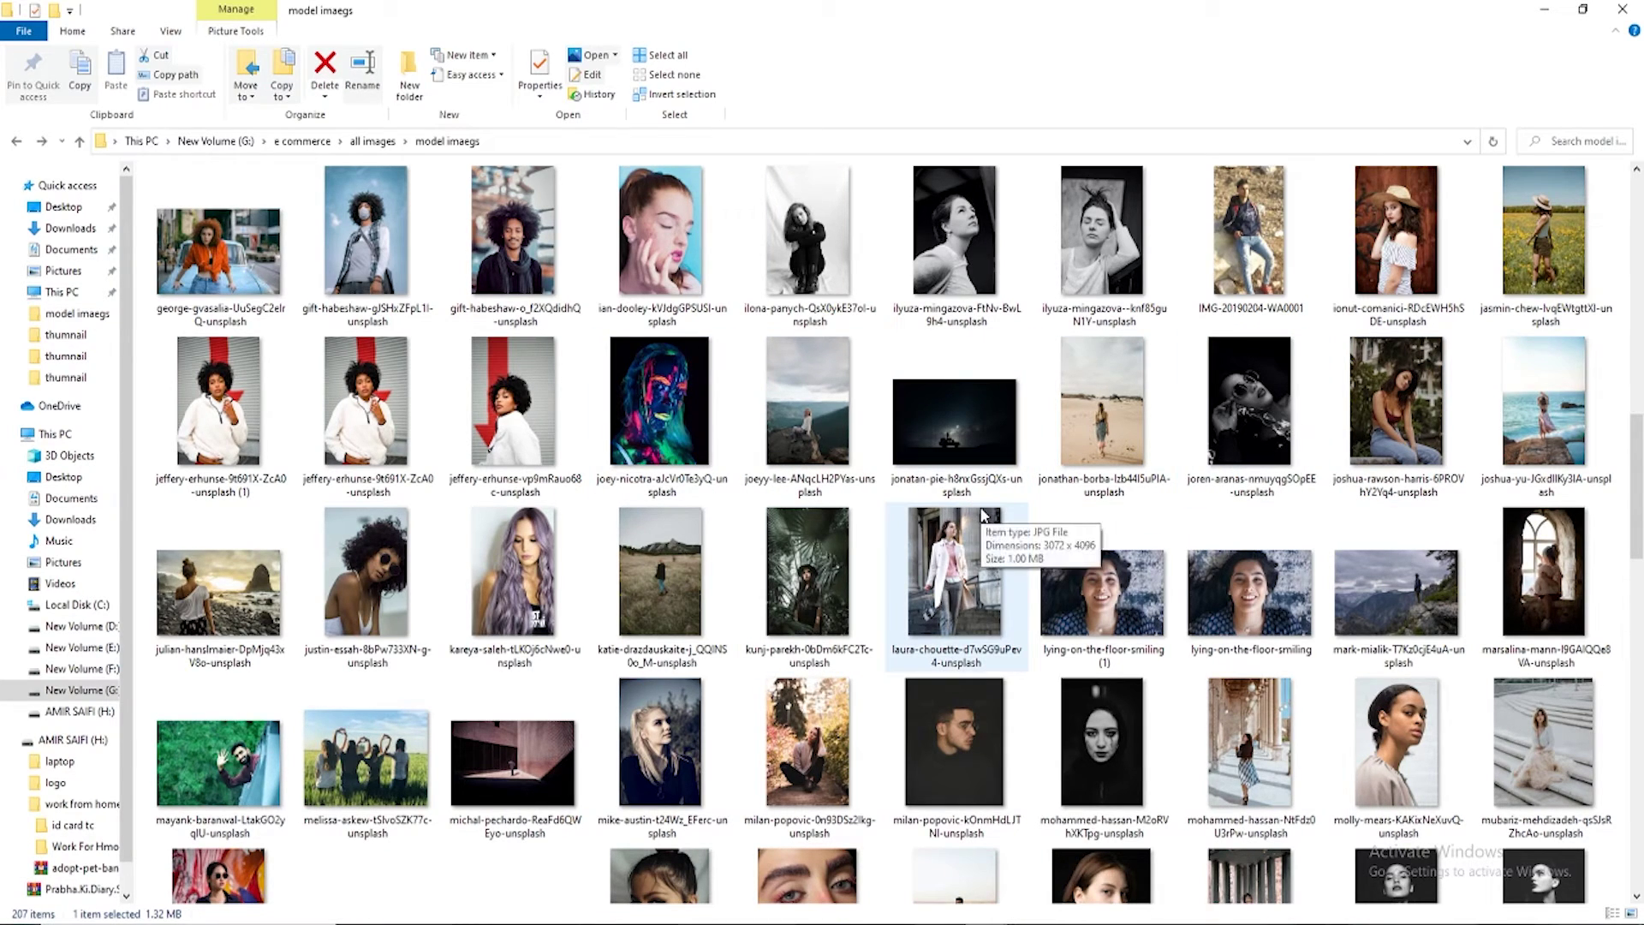
{"action": "scroll", "coordinate": [983, 514], "scroll_direction": "down", "scroll_amount": 5}
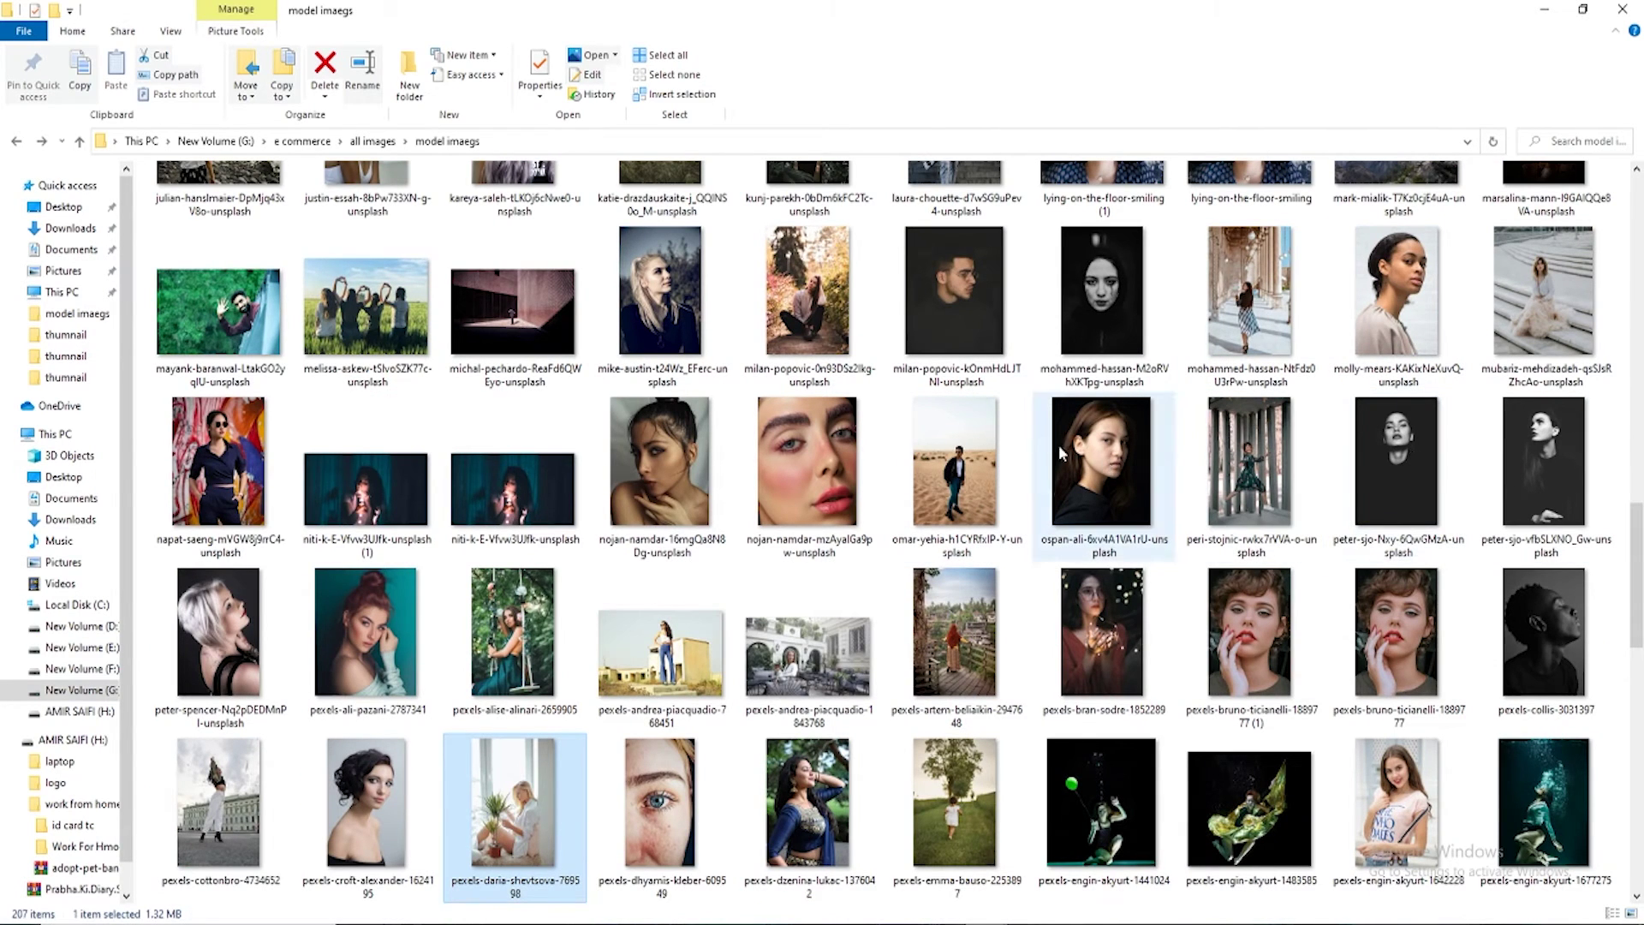
{"action": "mouse_move", "coordinate": [1314, 428]}
{"action": "left_mouse_down"}
{"action": "mouse_move", "coordinate": [897, 917]}
{"action": "mouse_move", "coordinate": [895, 158]}
{"action": "left_mouse_up"}
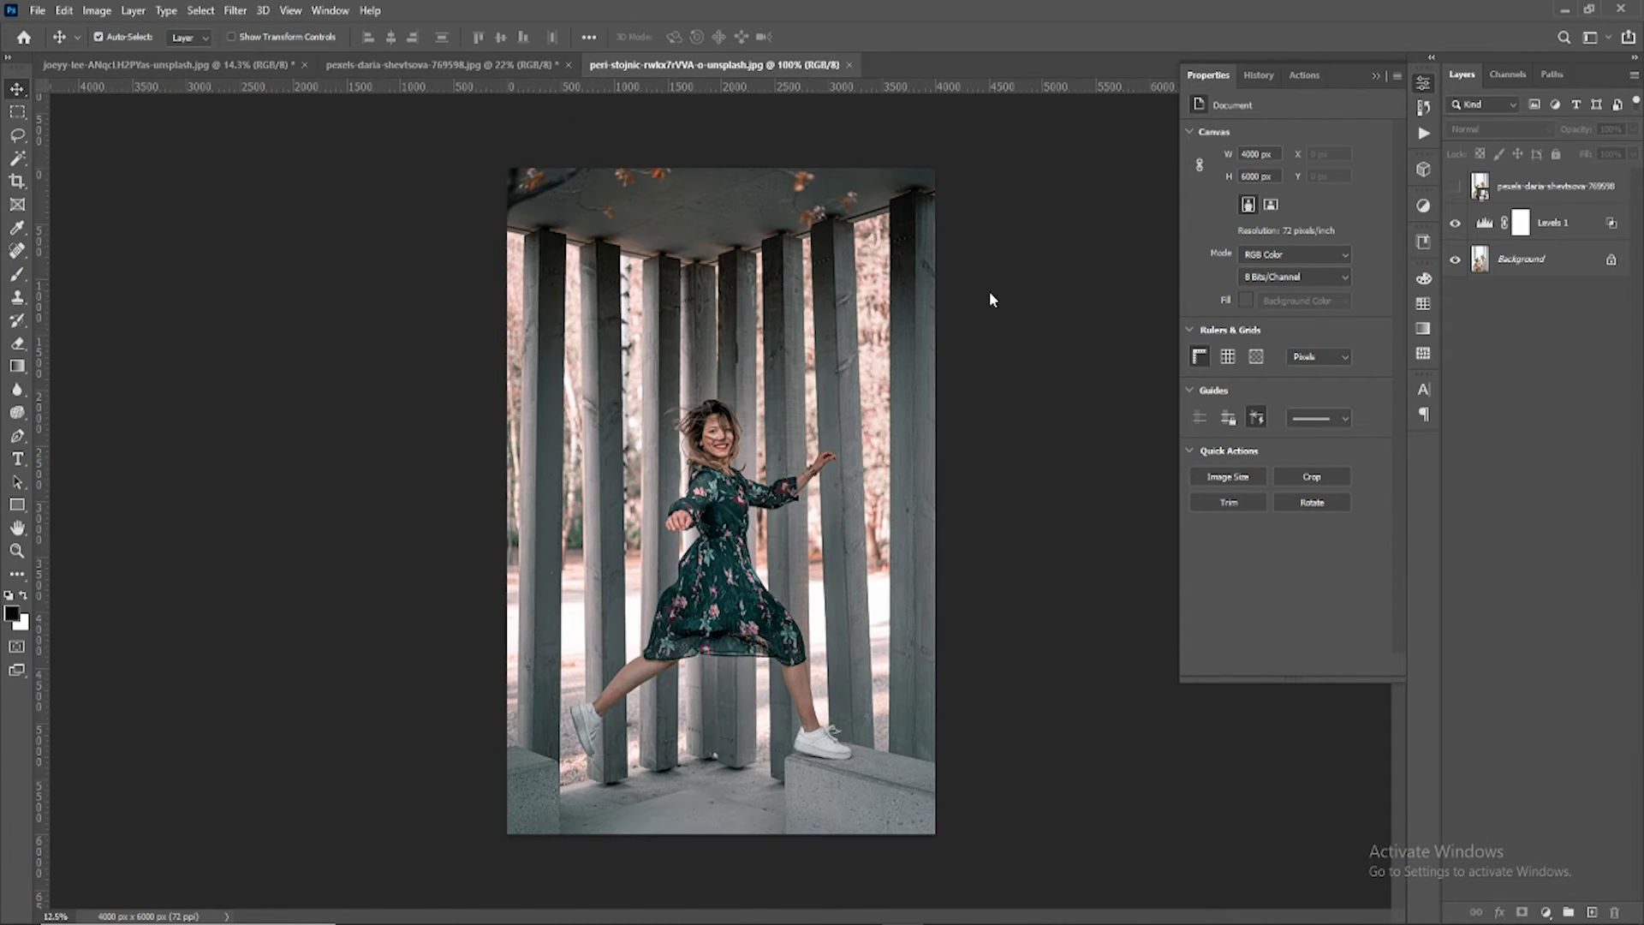
Step: Add a Levels adjustment layer with input black 60, white 199, brightened midtones and output black 33
{"action": "left_click", "coordinate": [1544, 913]}
{"action": "left_click", "coordinate": [1576, 683]}
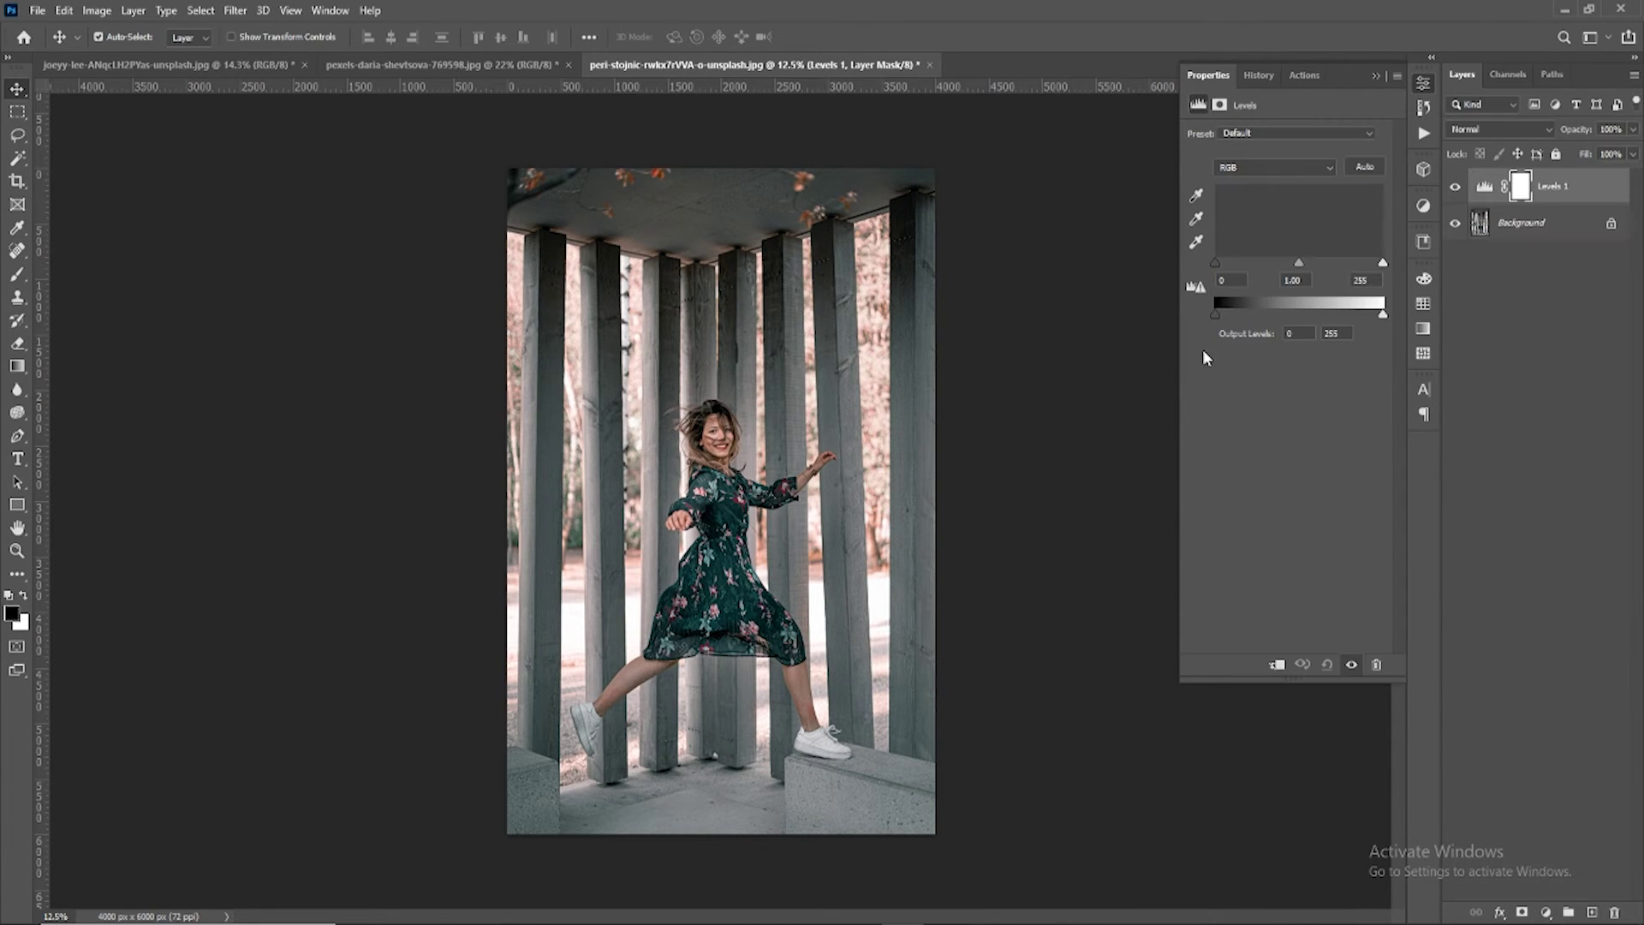
{"action": "left_click_drag", "start_coordinate": [1217, 261], "coordinate": [1251, 262]}
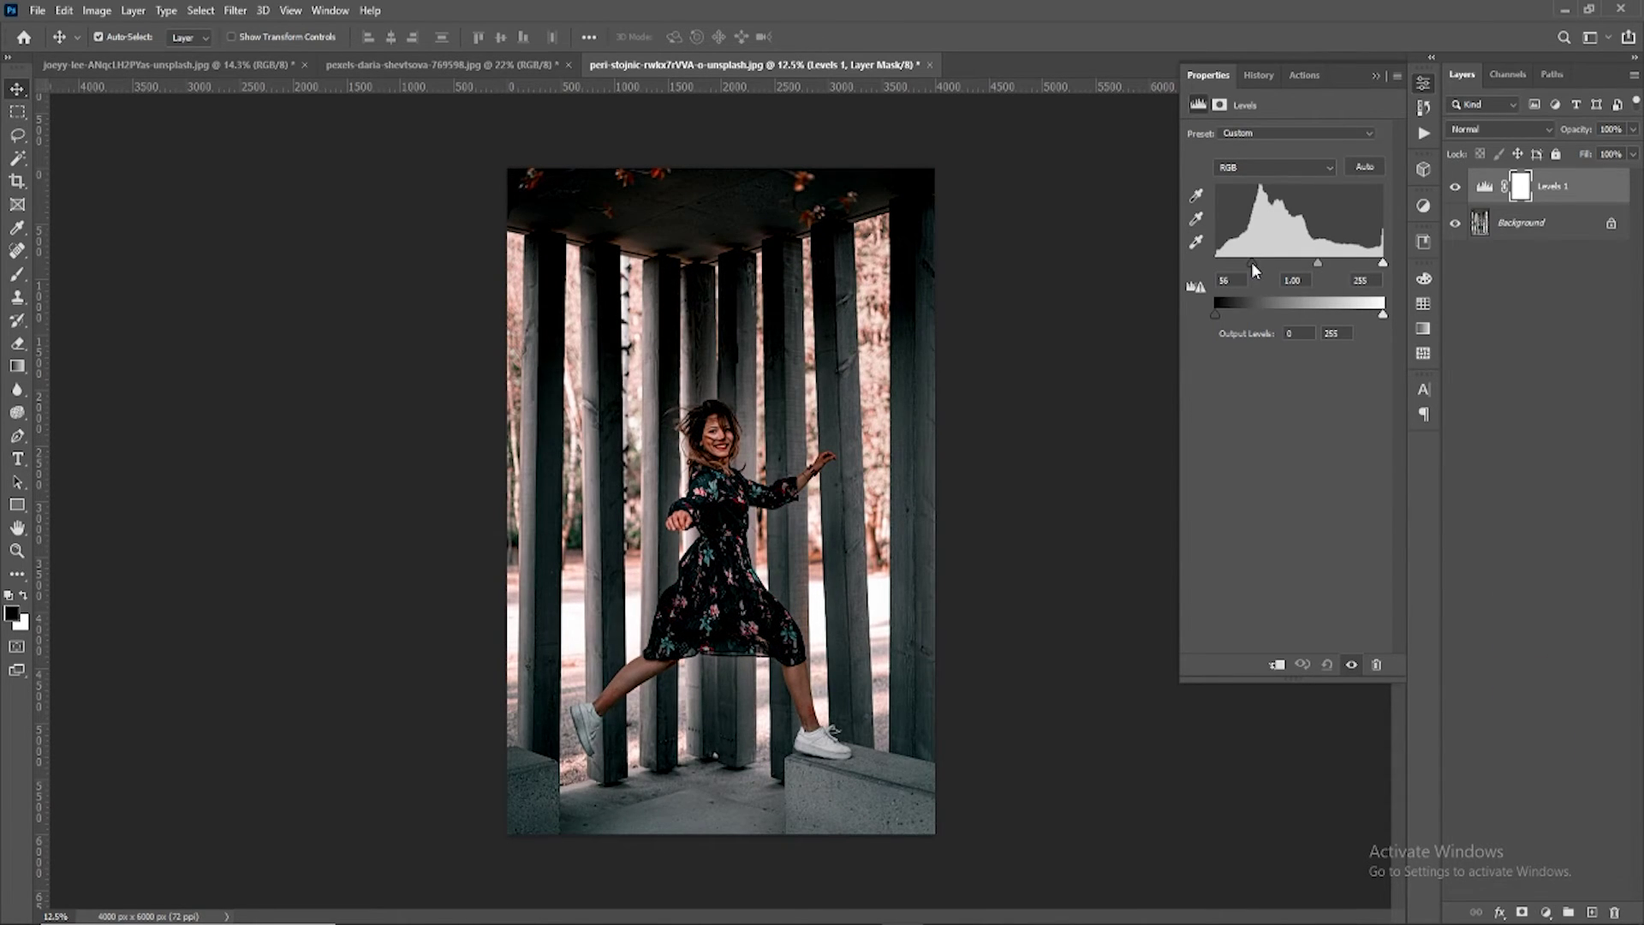
{"action": "left_click_drag", "start_coordinate": [1315, 265], "coordinate": [1282, 262]}
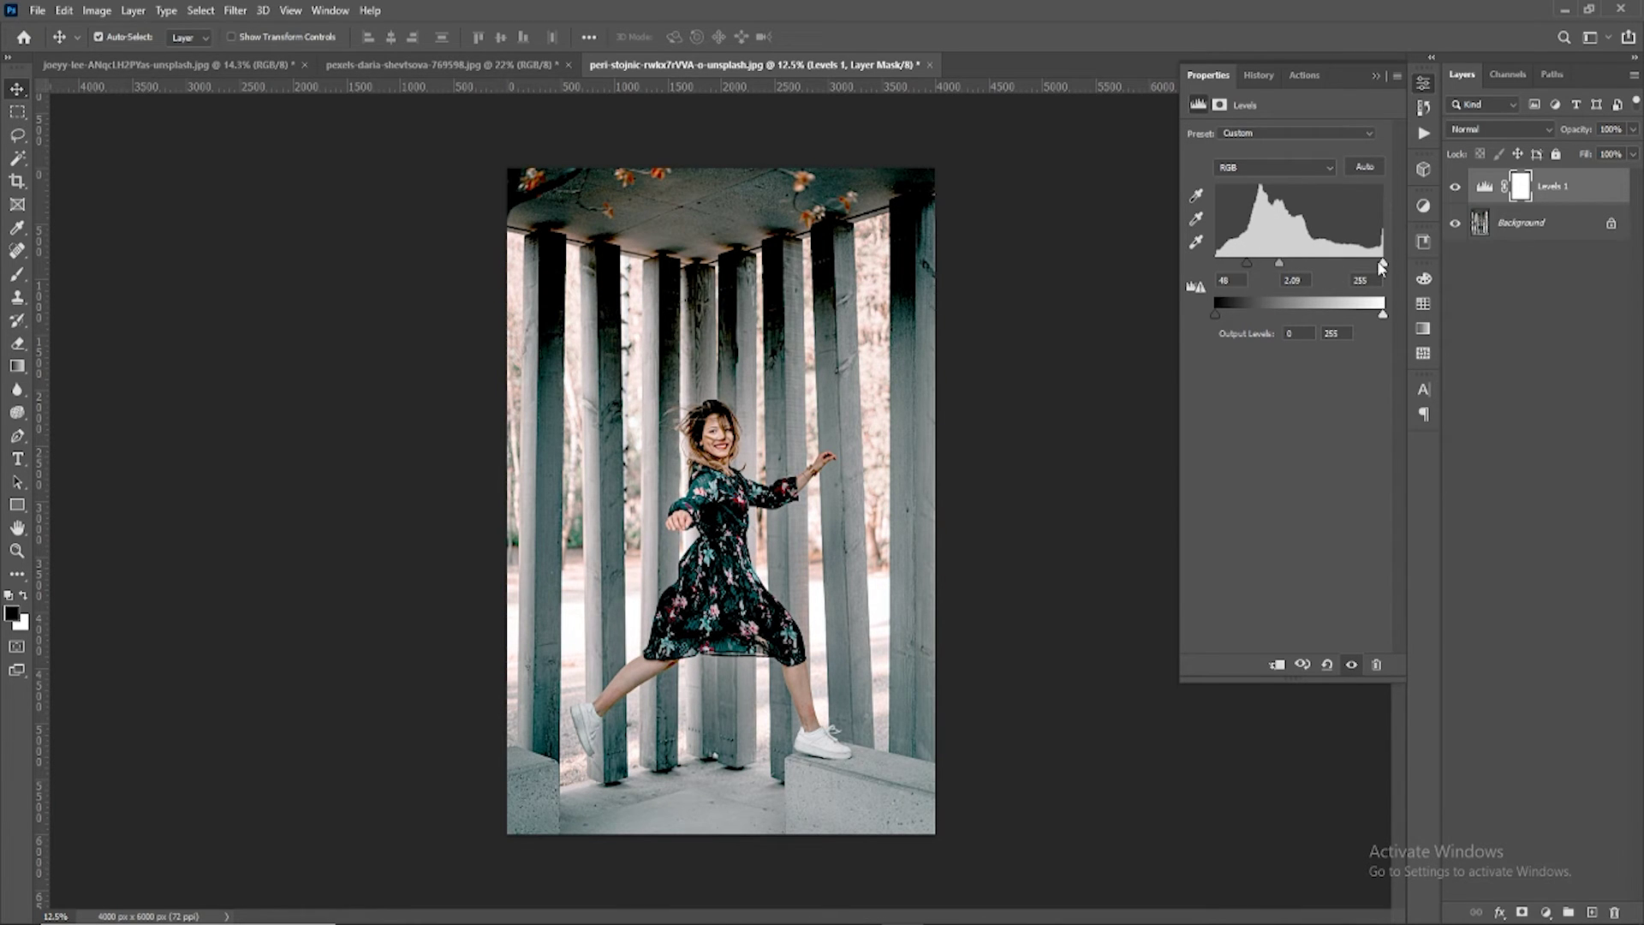
{"action": "left_click_drag", "start_coordinate": [1383, 263], "coordinate": [1348, 262]}
{"action": "left_click_drag", "start_coordinate": [1246, 263], "coordinate": [1284, 264]}
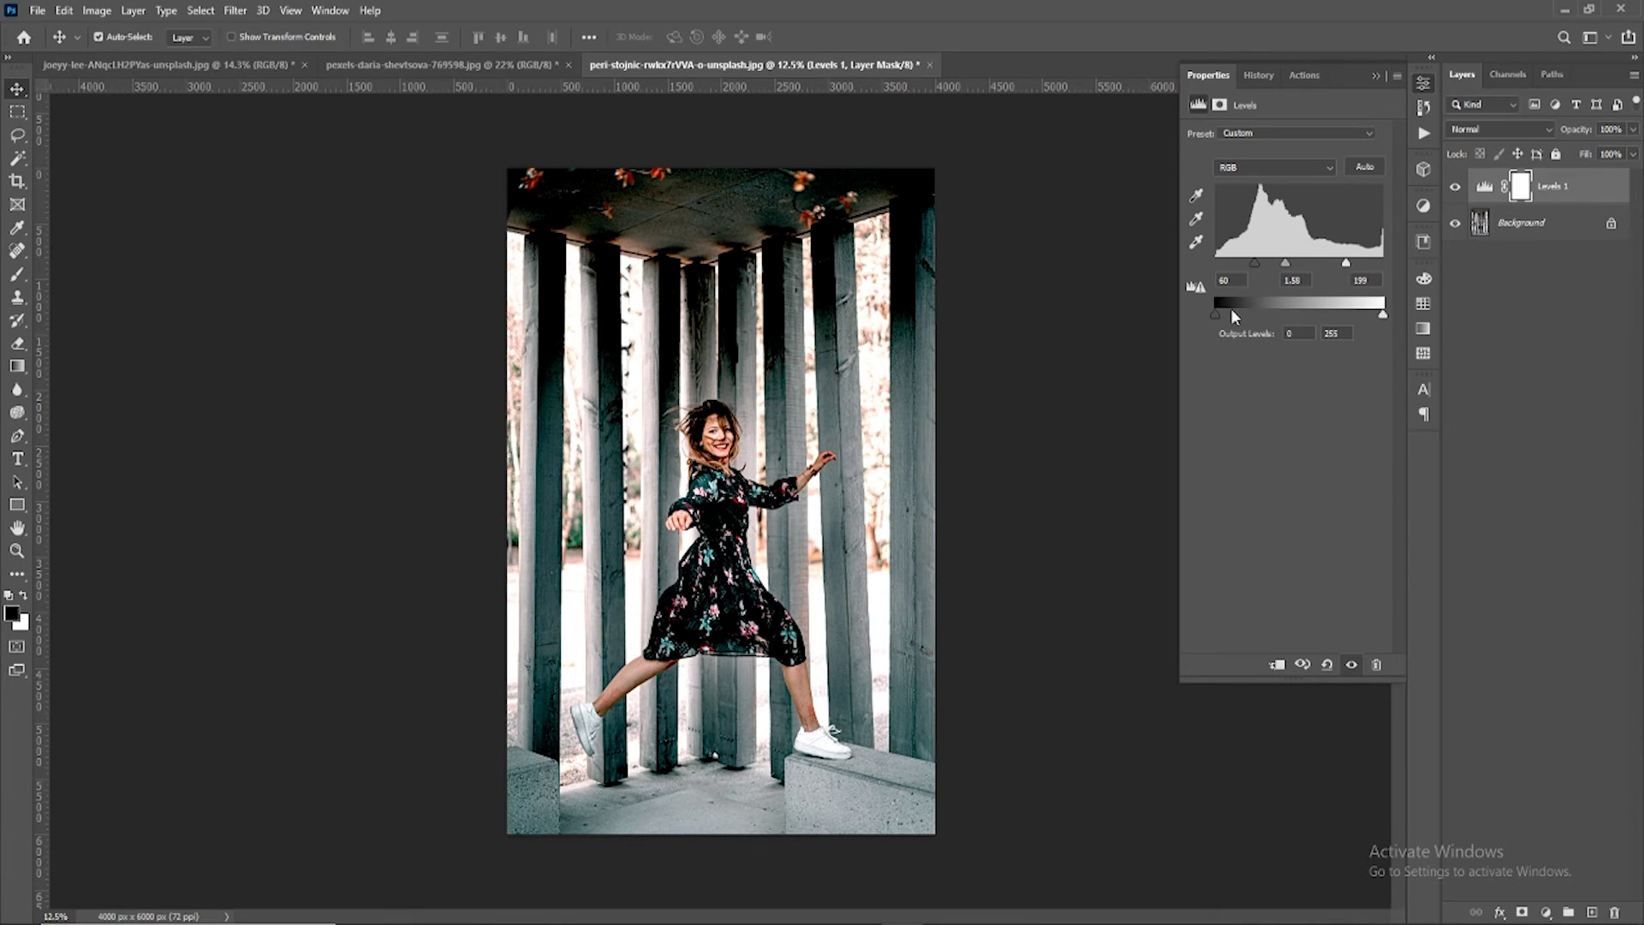
{"action": "left_click_drag", "start_coordinate": [1220, 315], "coordinate": [1242, 315]}
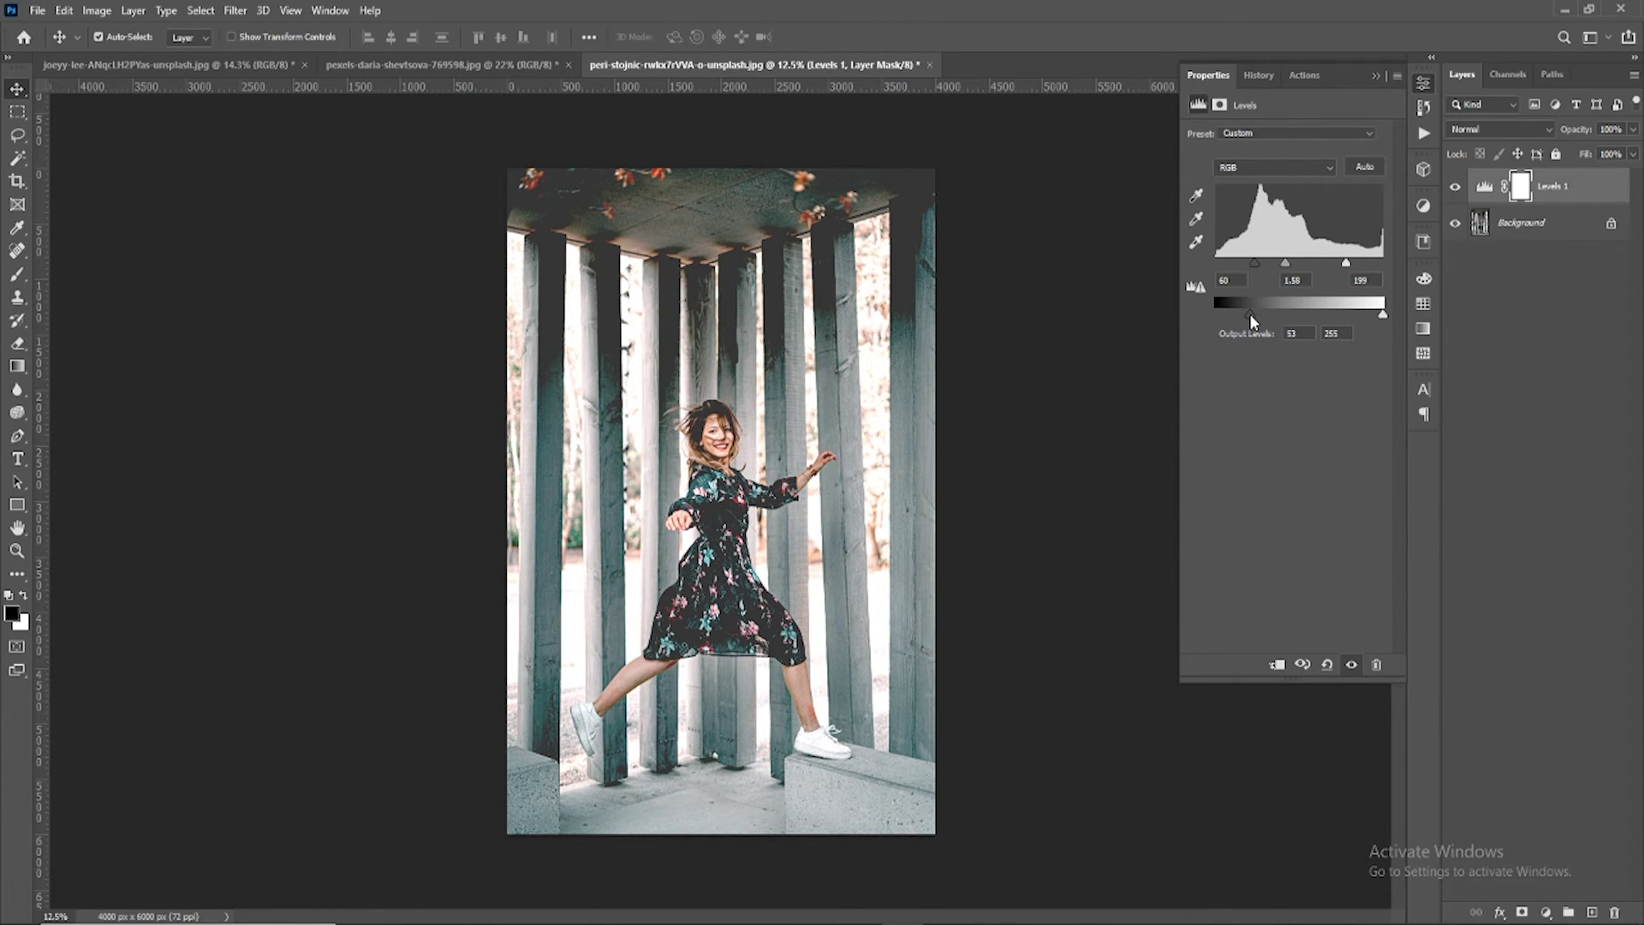
{"action": "left_click", "coordinate": [1611, 190]}
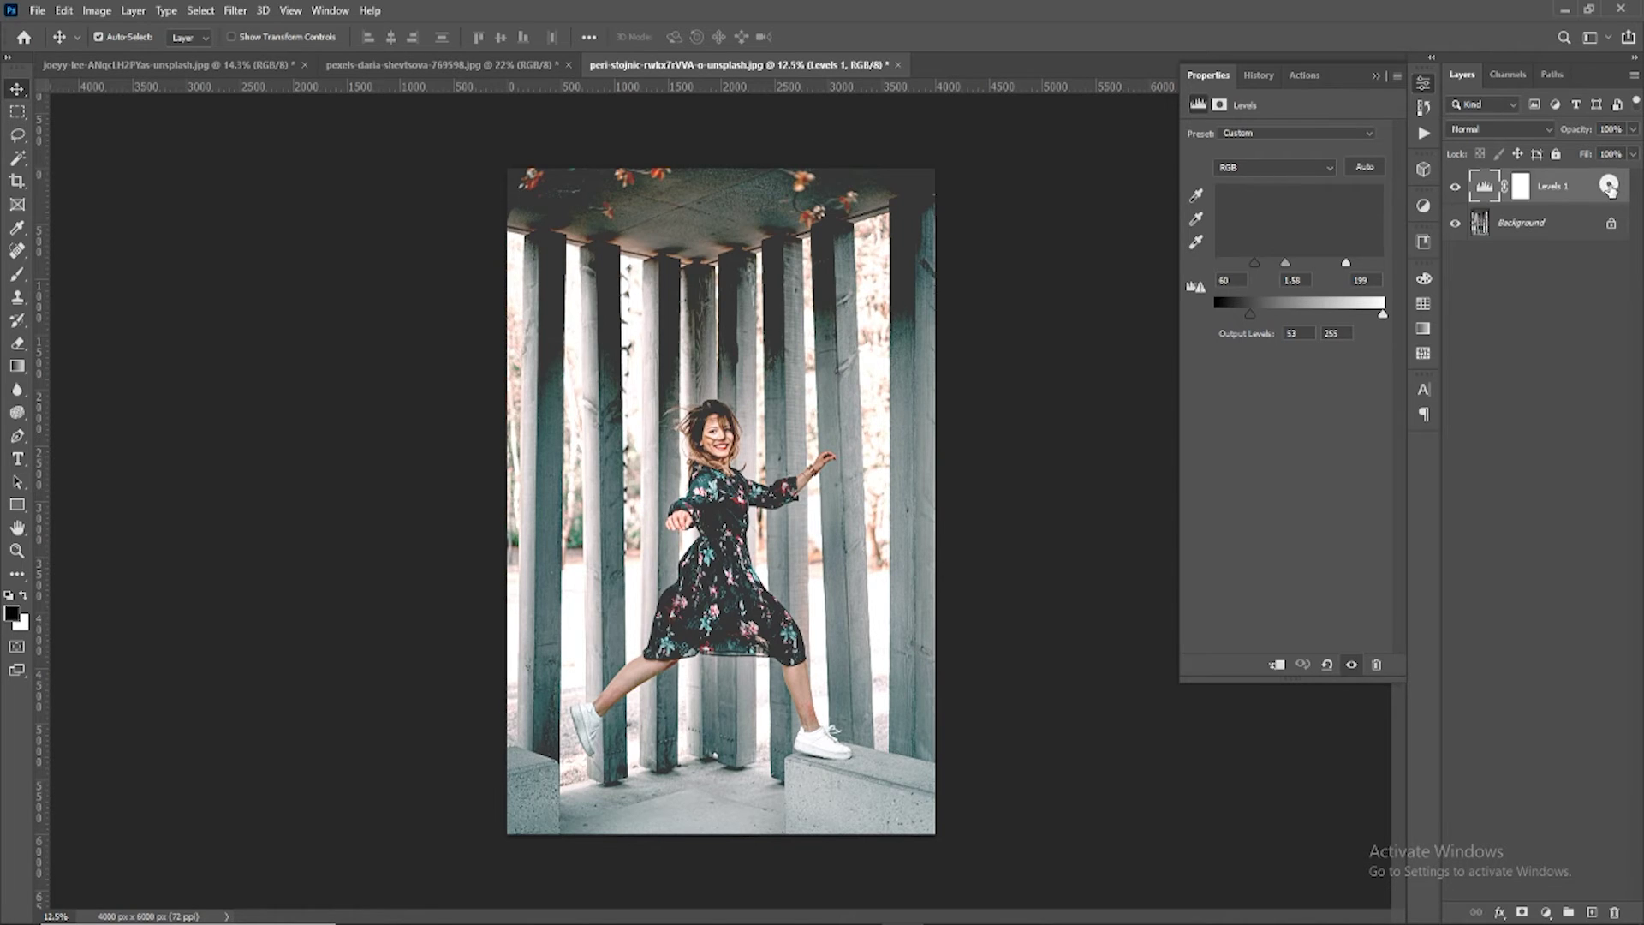
Step: Split Levels 1's Underlying Layer Blend If white slider to 203 so highlights are spared
{"action": "double_click", "coordinate": [1611, 190]}
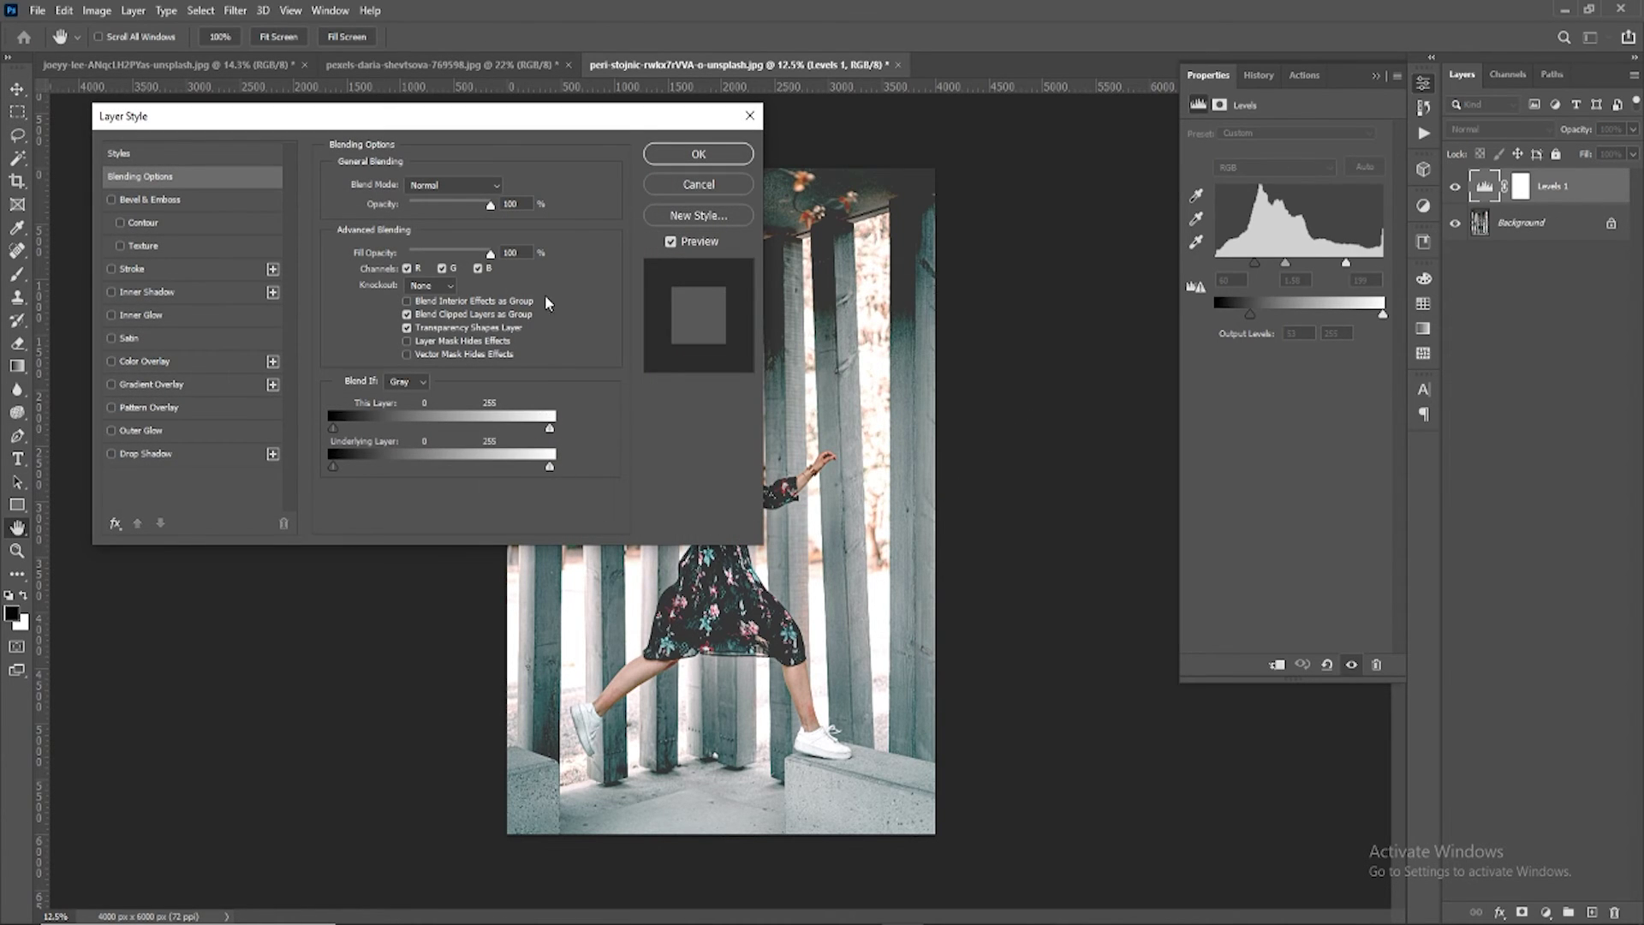
{"action": "left_click_drag", "start_coordinate": [625, 118], "coordinate": [1469, 282]}
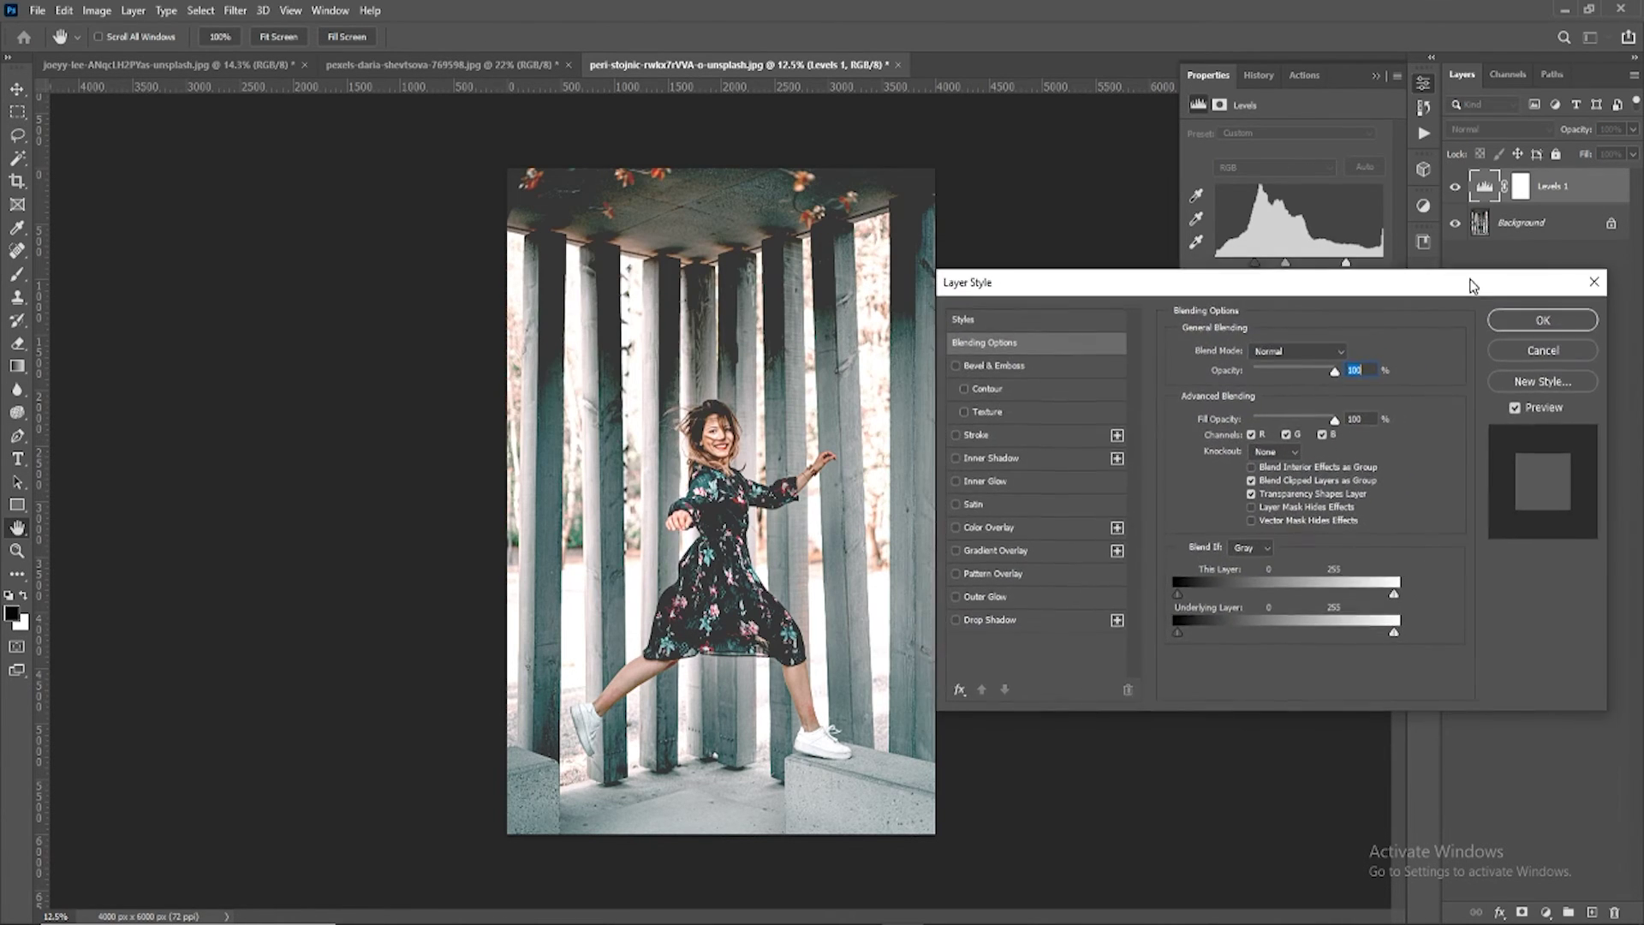
{"action": "left_click_drag", "start_coordinate": [1394, 633], "coordinate": [1174, 632]}
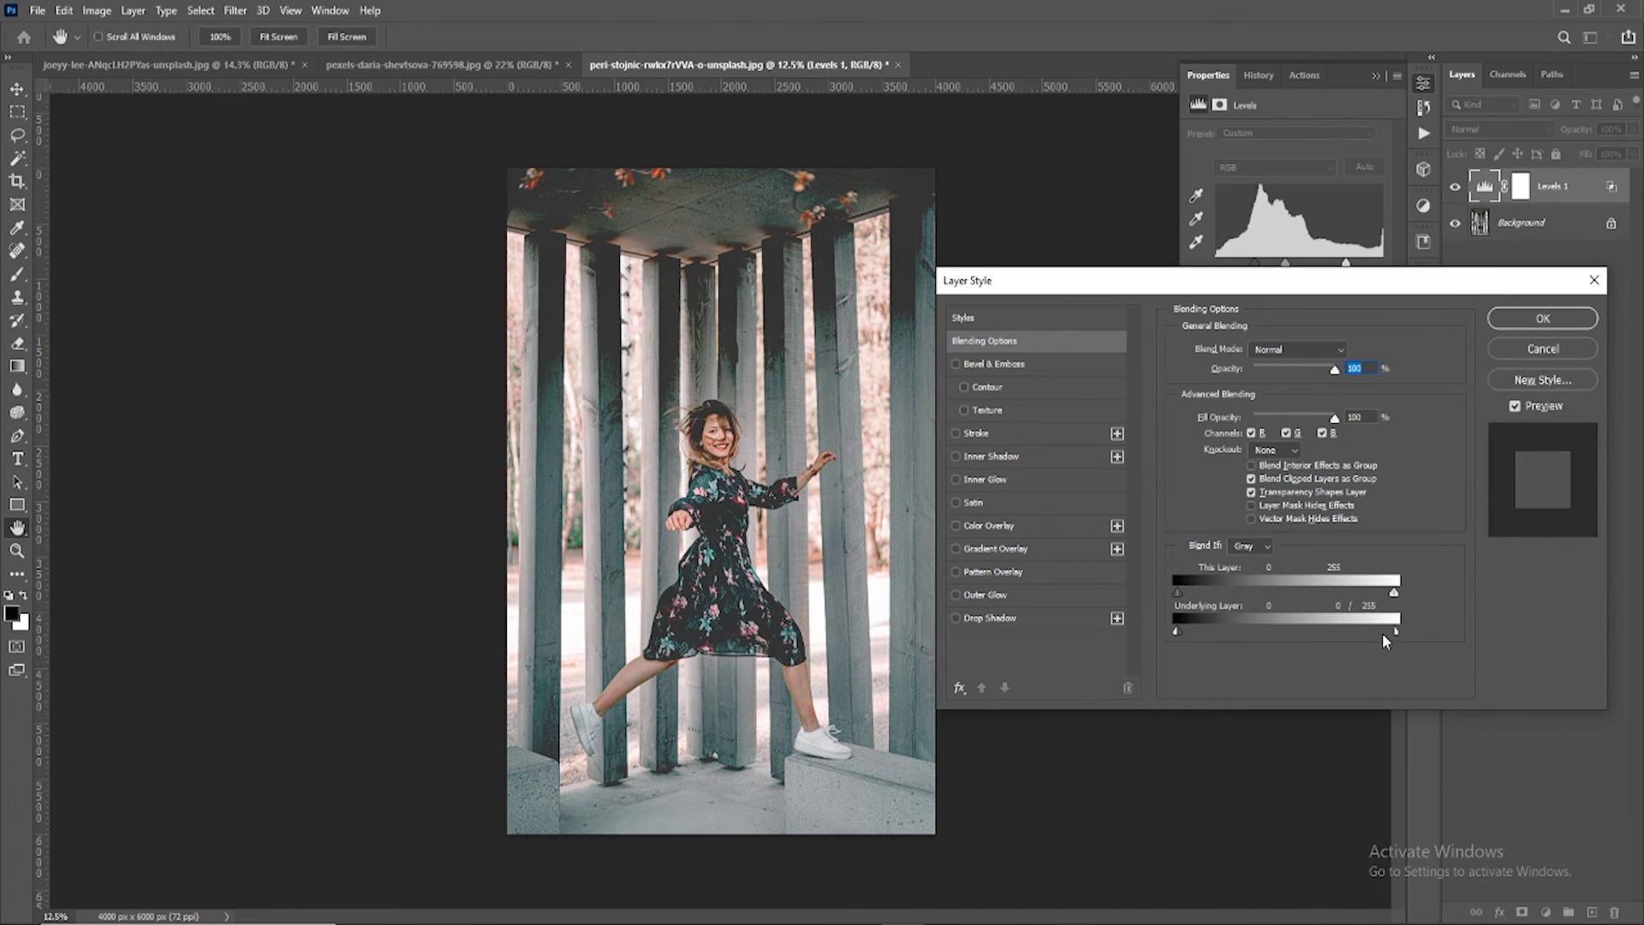
{"action": "left_click_drag", "start_coordinate": [1367, 631], "coordinate": [1330, 627]}
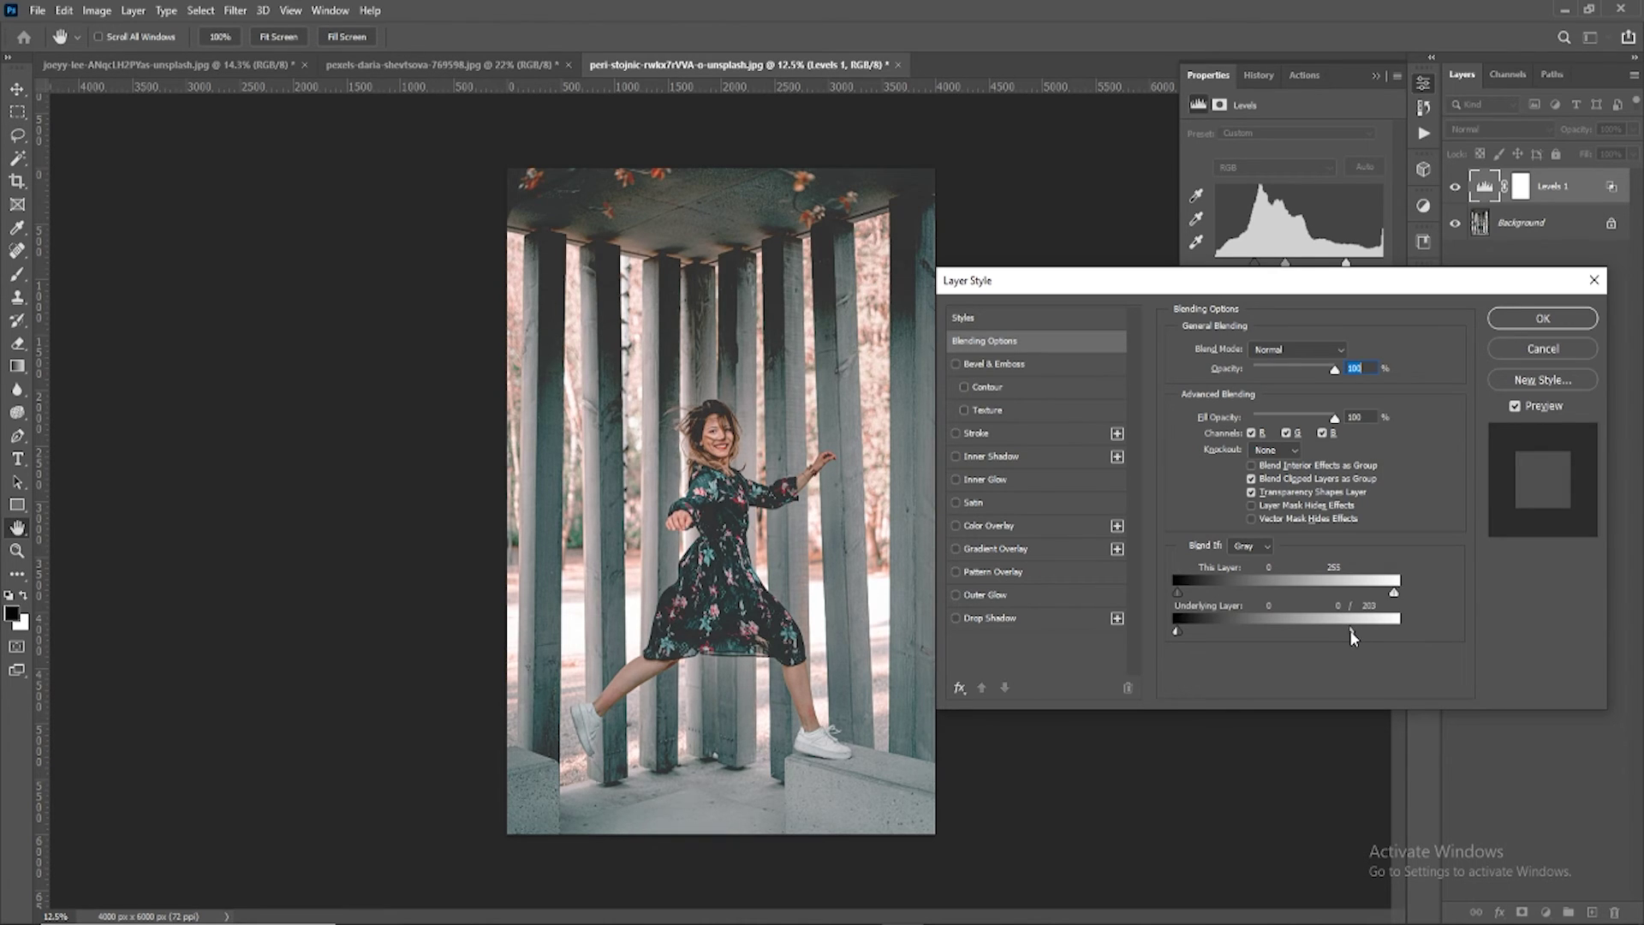
{"action": "left_click", "coordinate": [1542, 318]}
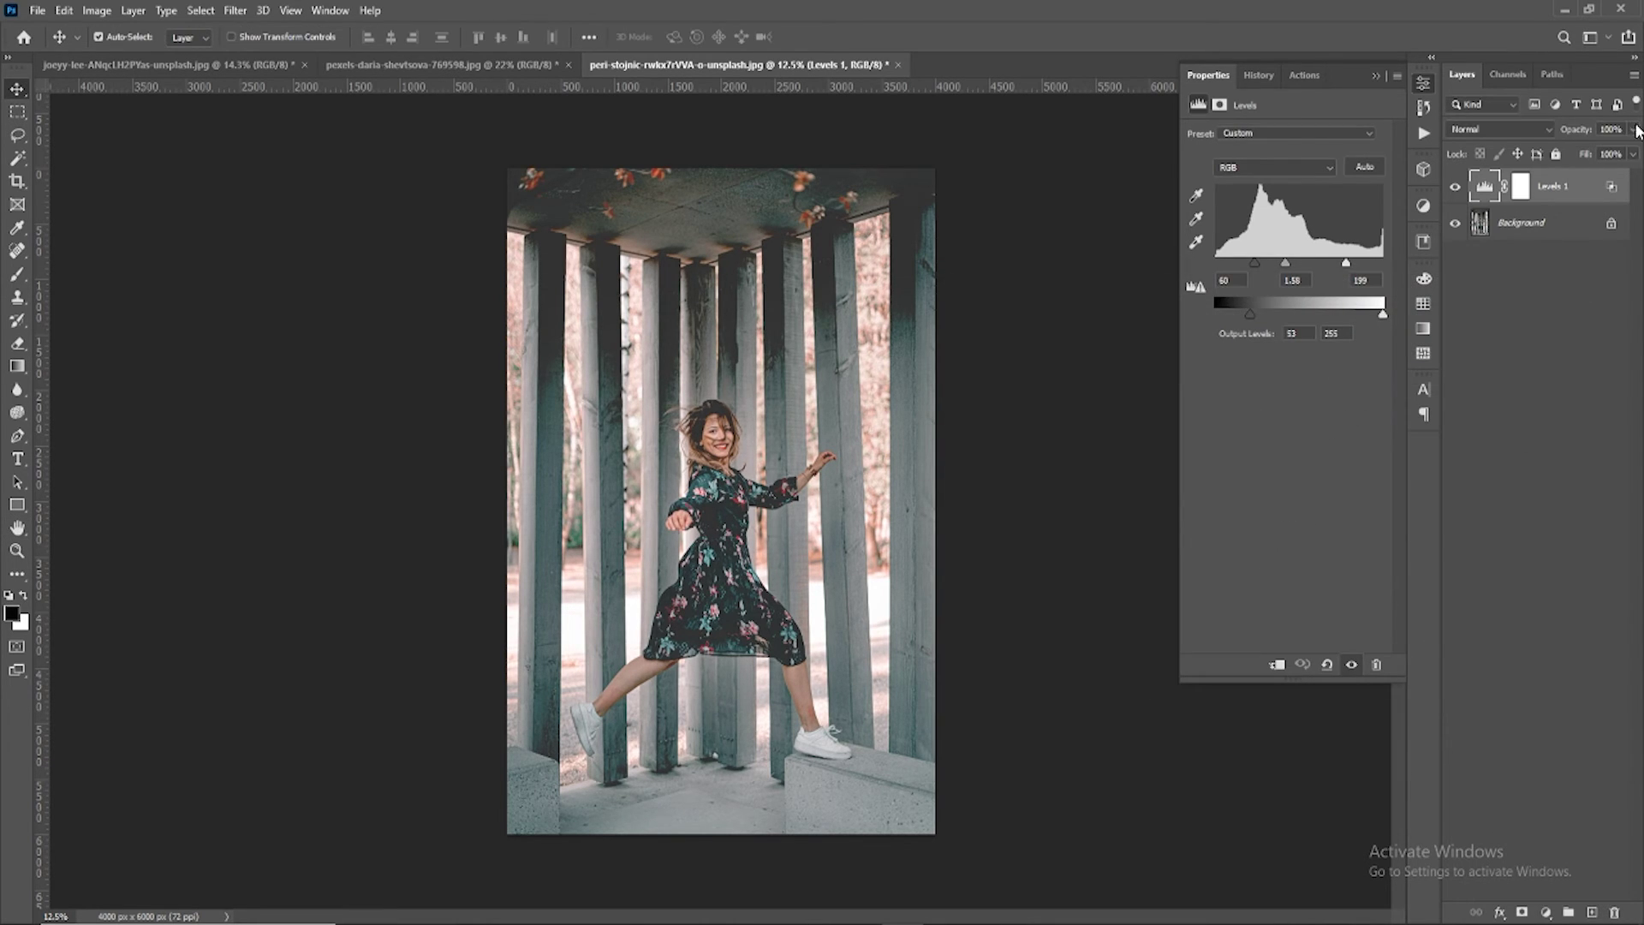
Step: Lower Levels 1 opacity to 60% and compare the photo with and without it
{"action": "left_click_drag", "start_coordinate": [1634, 129], "coordinate": [1598, 153]}
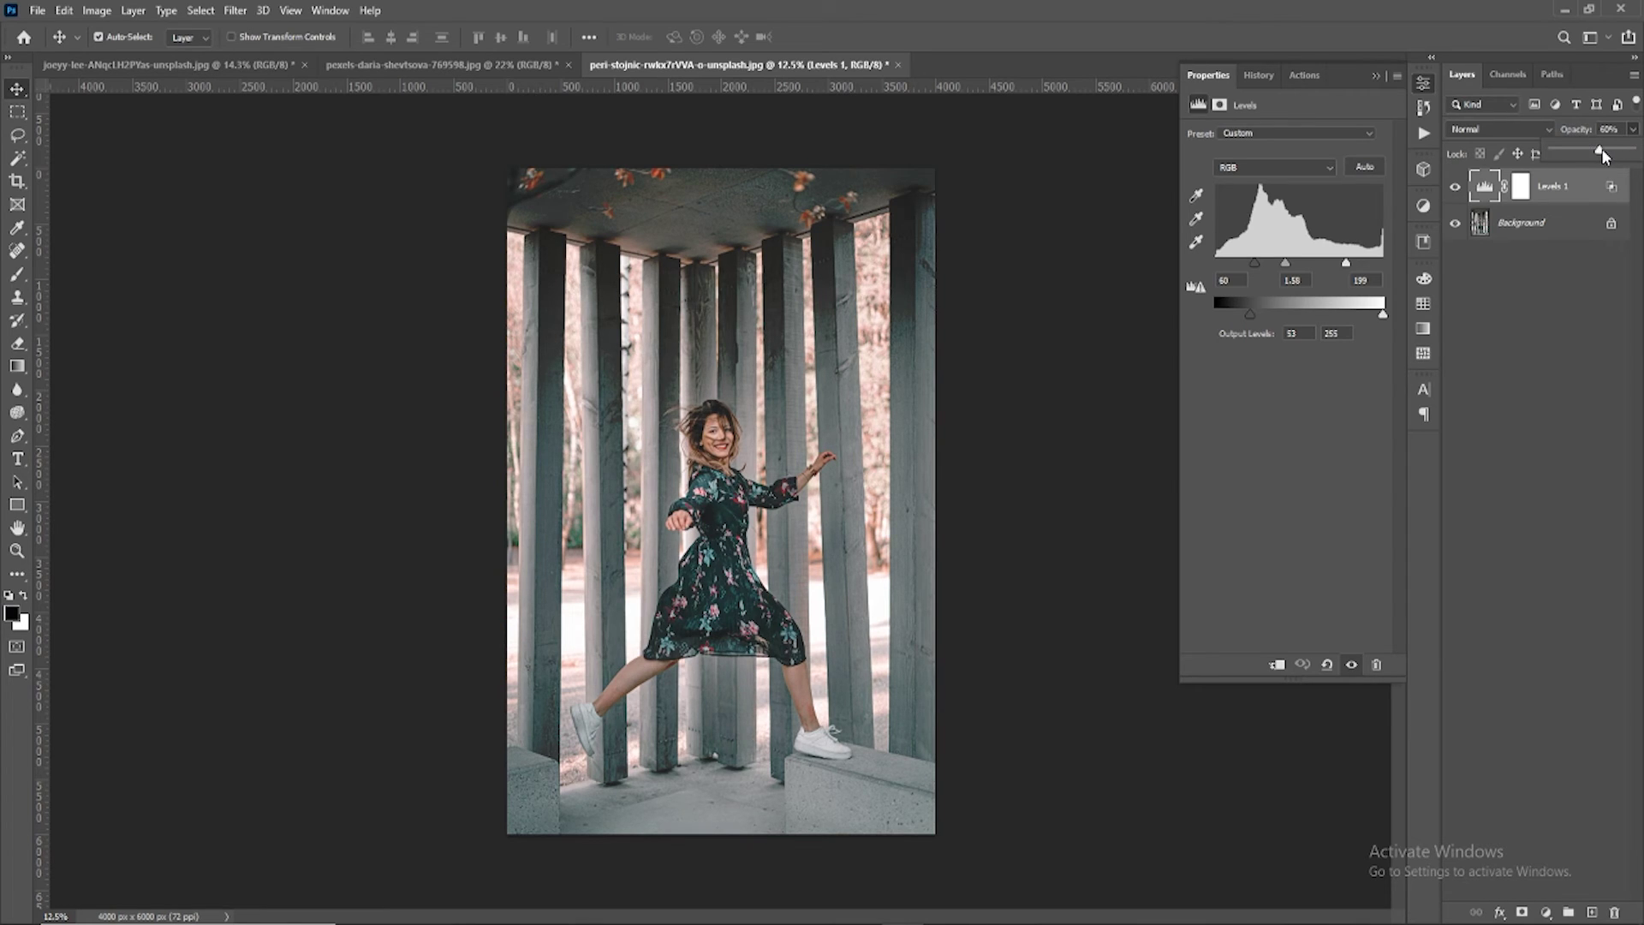
{"action": "mouse_move", "coordinate": [1255, 263]}
{"action": "left_mouse_down"}
{"action": "mouse_move", "coordinate": [1238, 261]}
{"action": "mouse_move", "coordinate": [1227, 314]}
{"action": "left_mouse_up"}
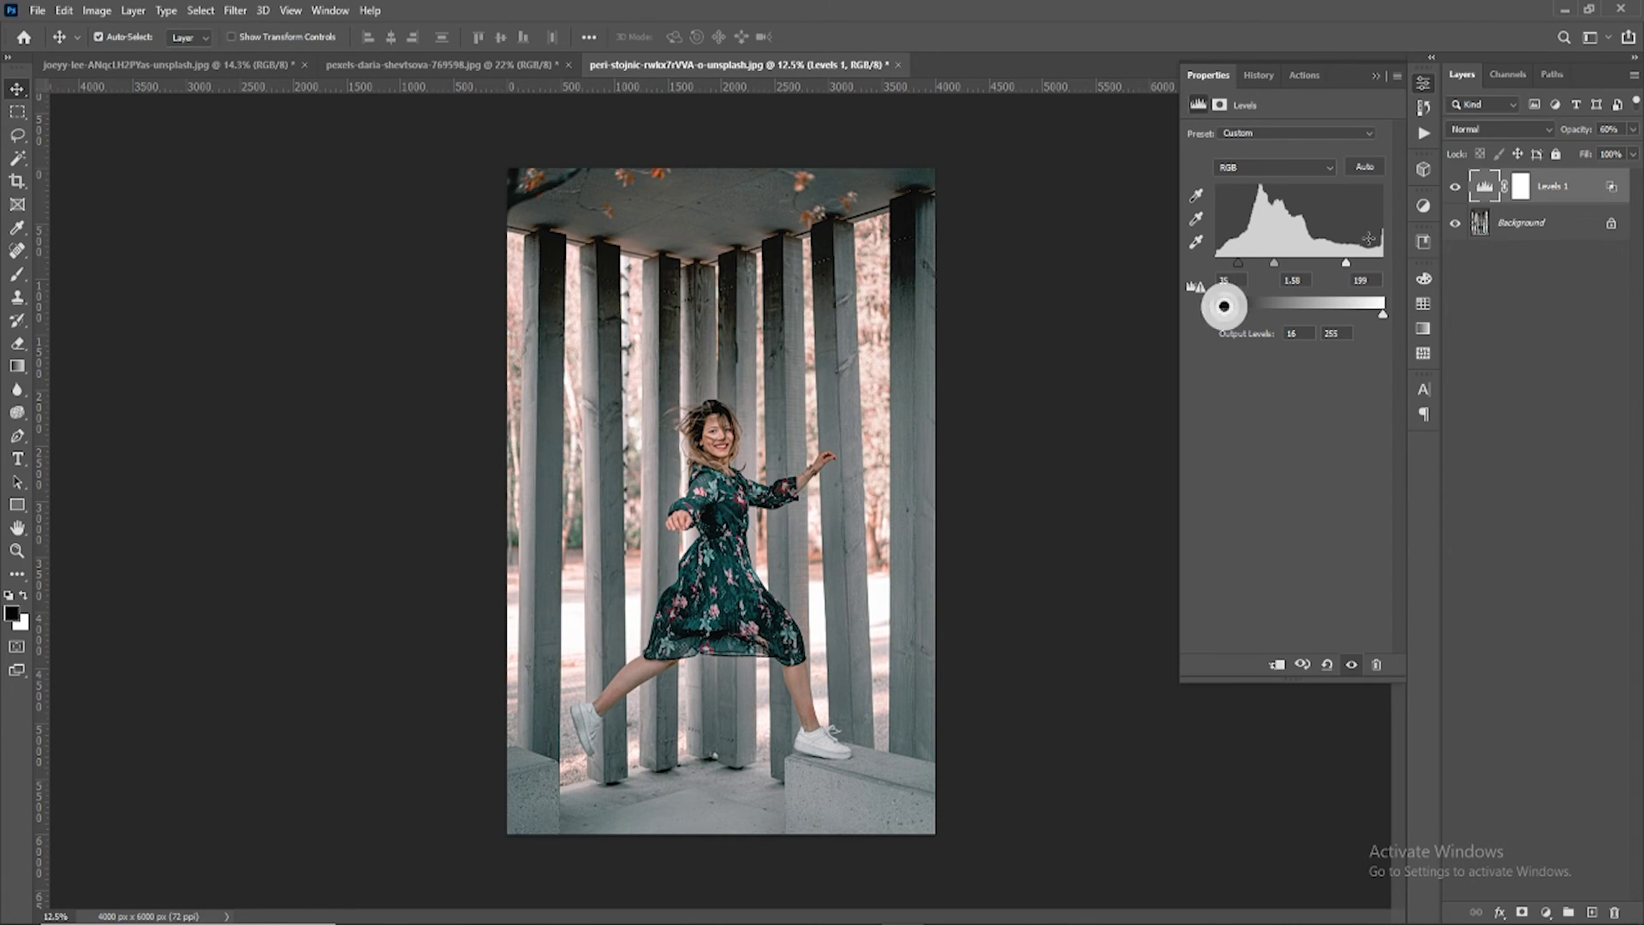
{"action": "left_click", "coordinate": [1455, 186]}
{"action": "left_click", "coordinate": [1455, 187]}
{"action": "left_click", "coordinate": [1456, 188]}
{"action": "left_click", "coordinate": [1456, 187]}
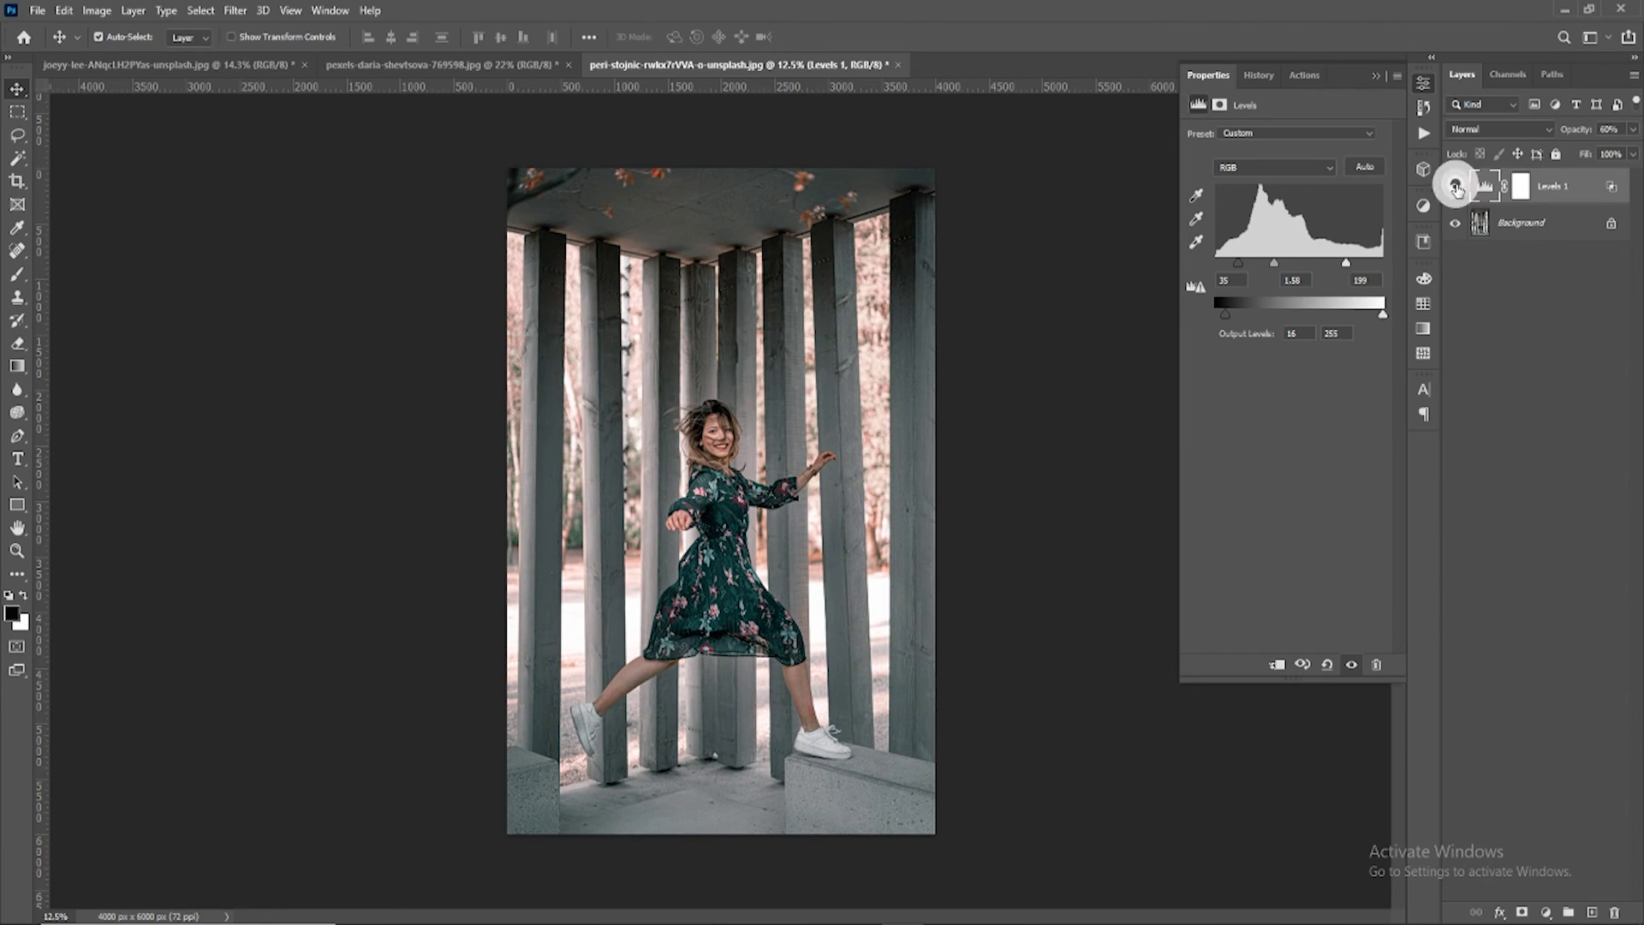
{"action": "left_click", "coordinate": [1456, 187]}
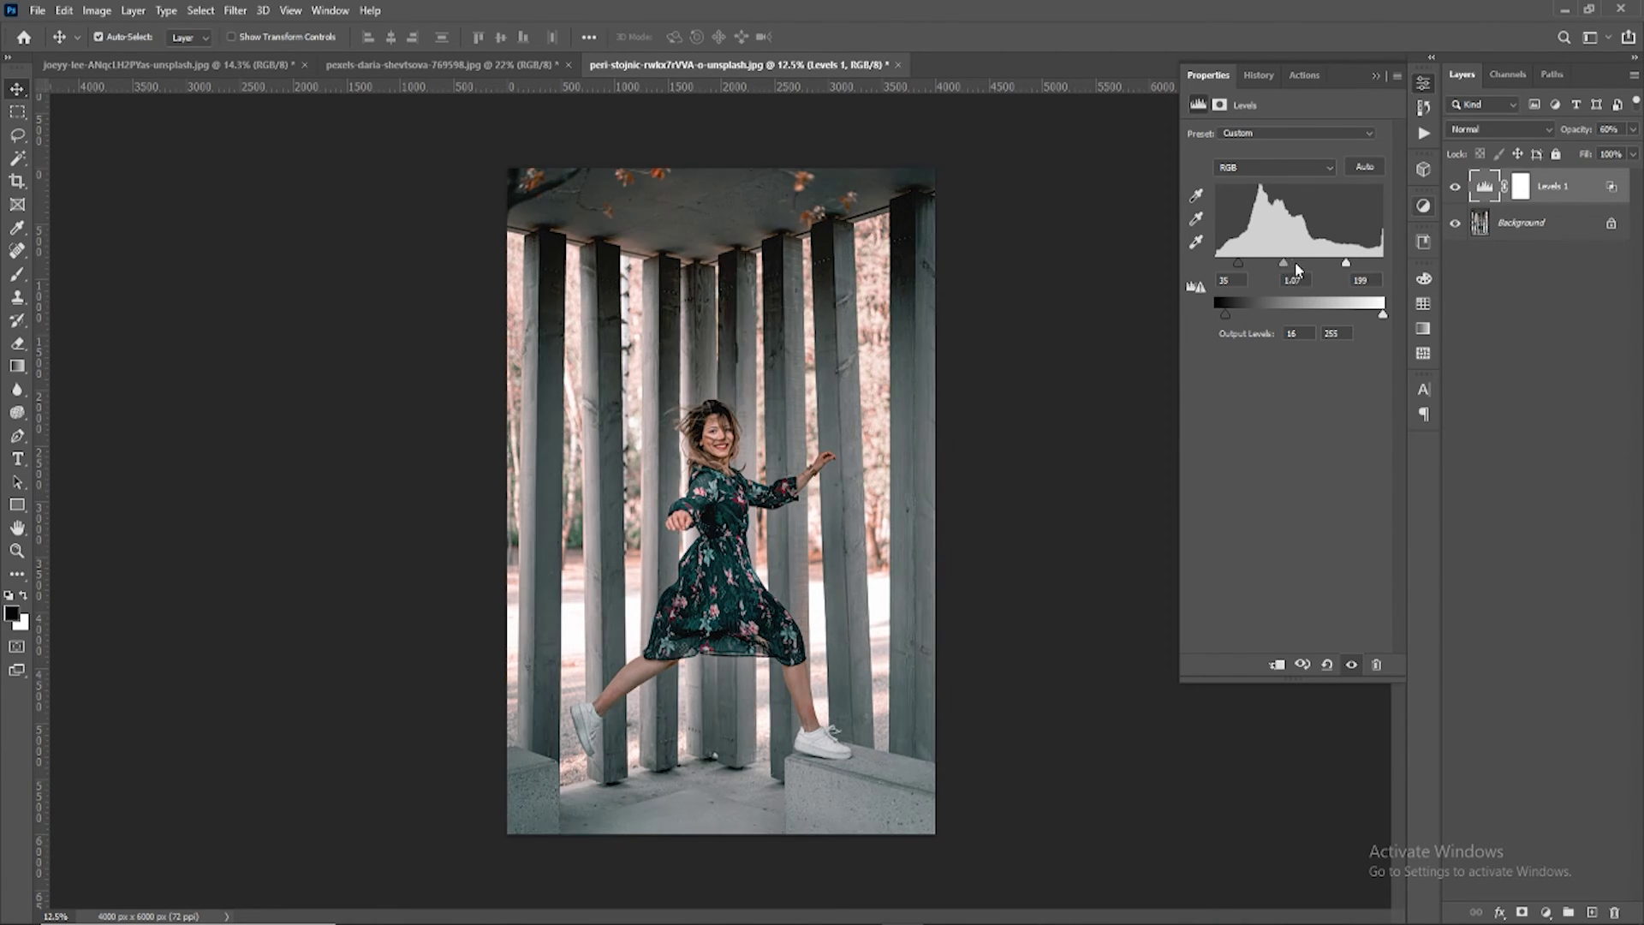
Step: Retune Levels 1 inputs to 39/1.13/221 and output black to 18
{"action": "left_click_drag", "start_coordinate": [1282, 261], "coordinate": [1368, 263]}
{"action": "left_click", "coordinate": [1456, 188]}
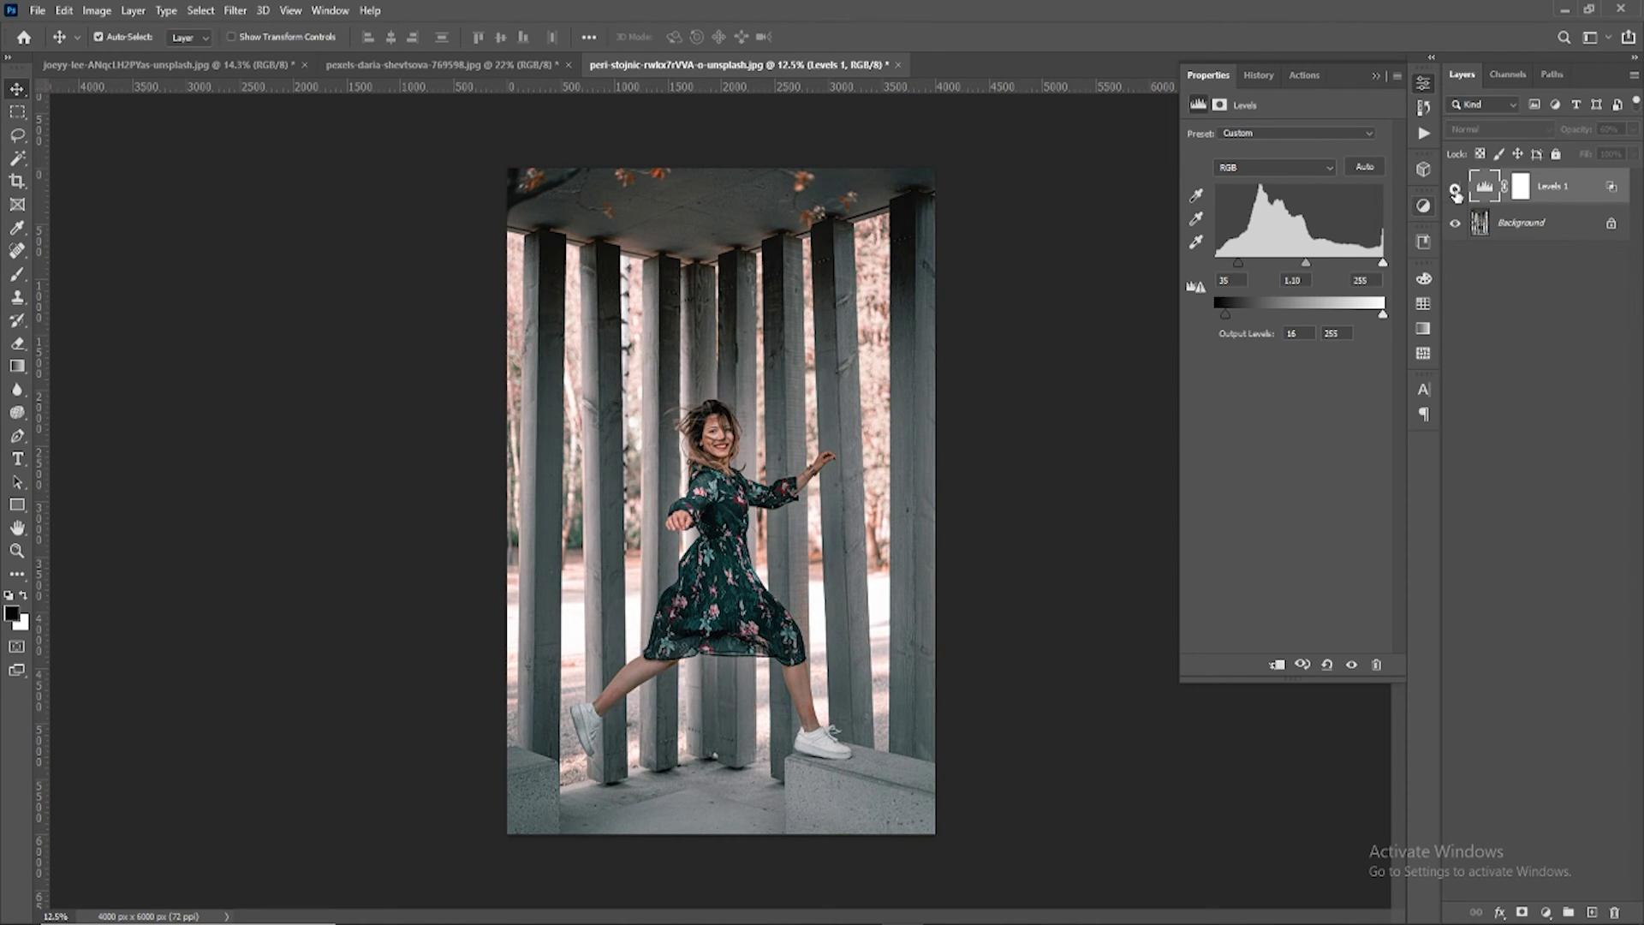
{"action": "left_click", "coordinate": [1456, 187]}
{"action": "left_click_drag", "start_coordinate": [1382, 262], "coordinate": [1343, 263]}
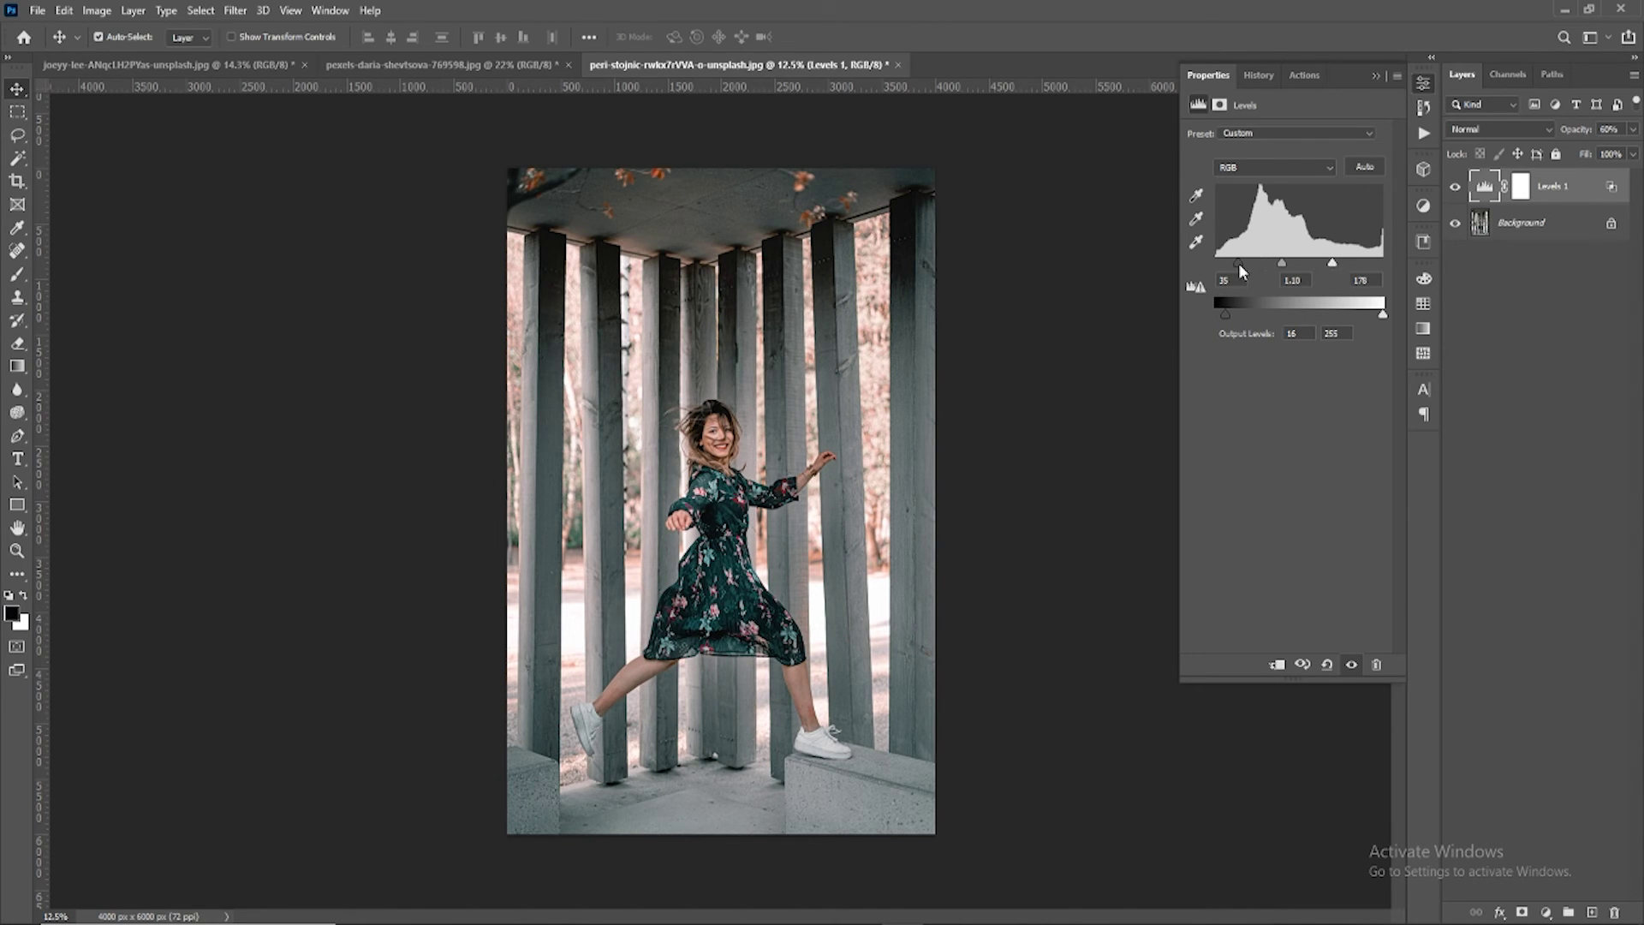
{"action": "left_click_drag", "start_coordinate": [1238, 263], "coordinate": [1249, 263]}
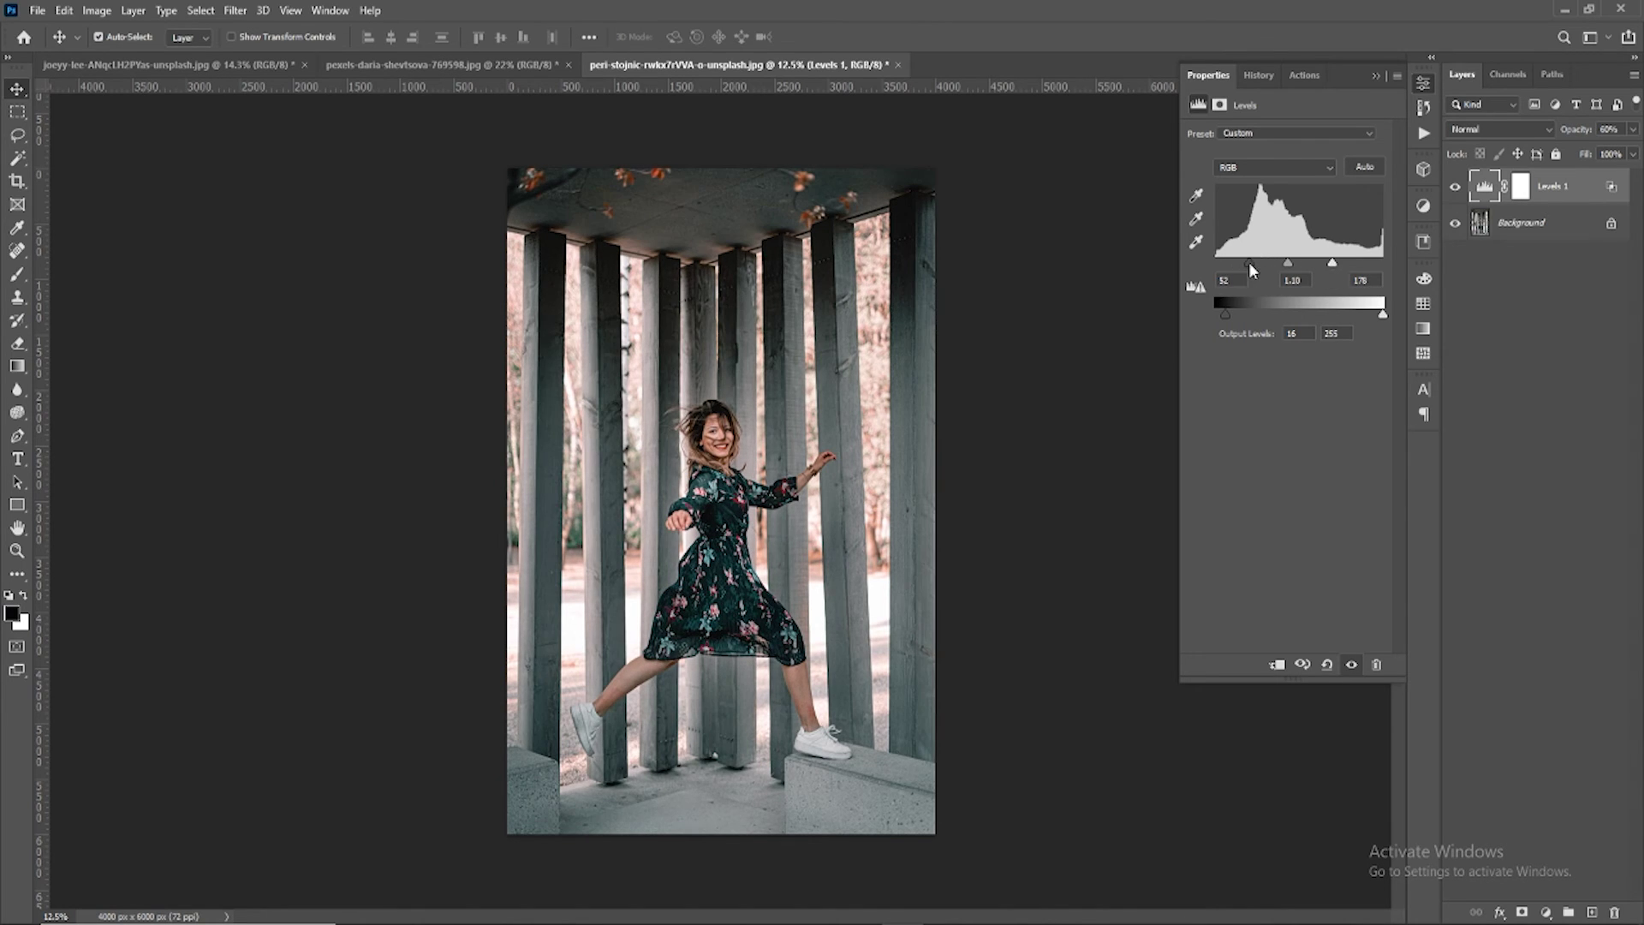
{"action": "left_click", "coordinate": [1456, 188]}
{"action": "left_click", "coordinate": [1457, 188]}
{"action": "left_click", "coordinate": [1457, 188]}
{"action": "left_click_drag", "start_coordinate": [1249, 264], "coordinate": [1232, 265]}
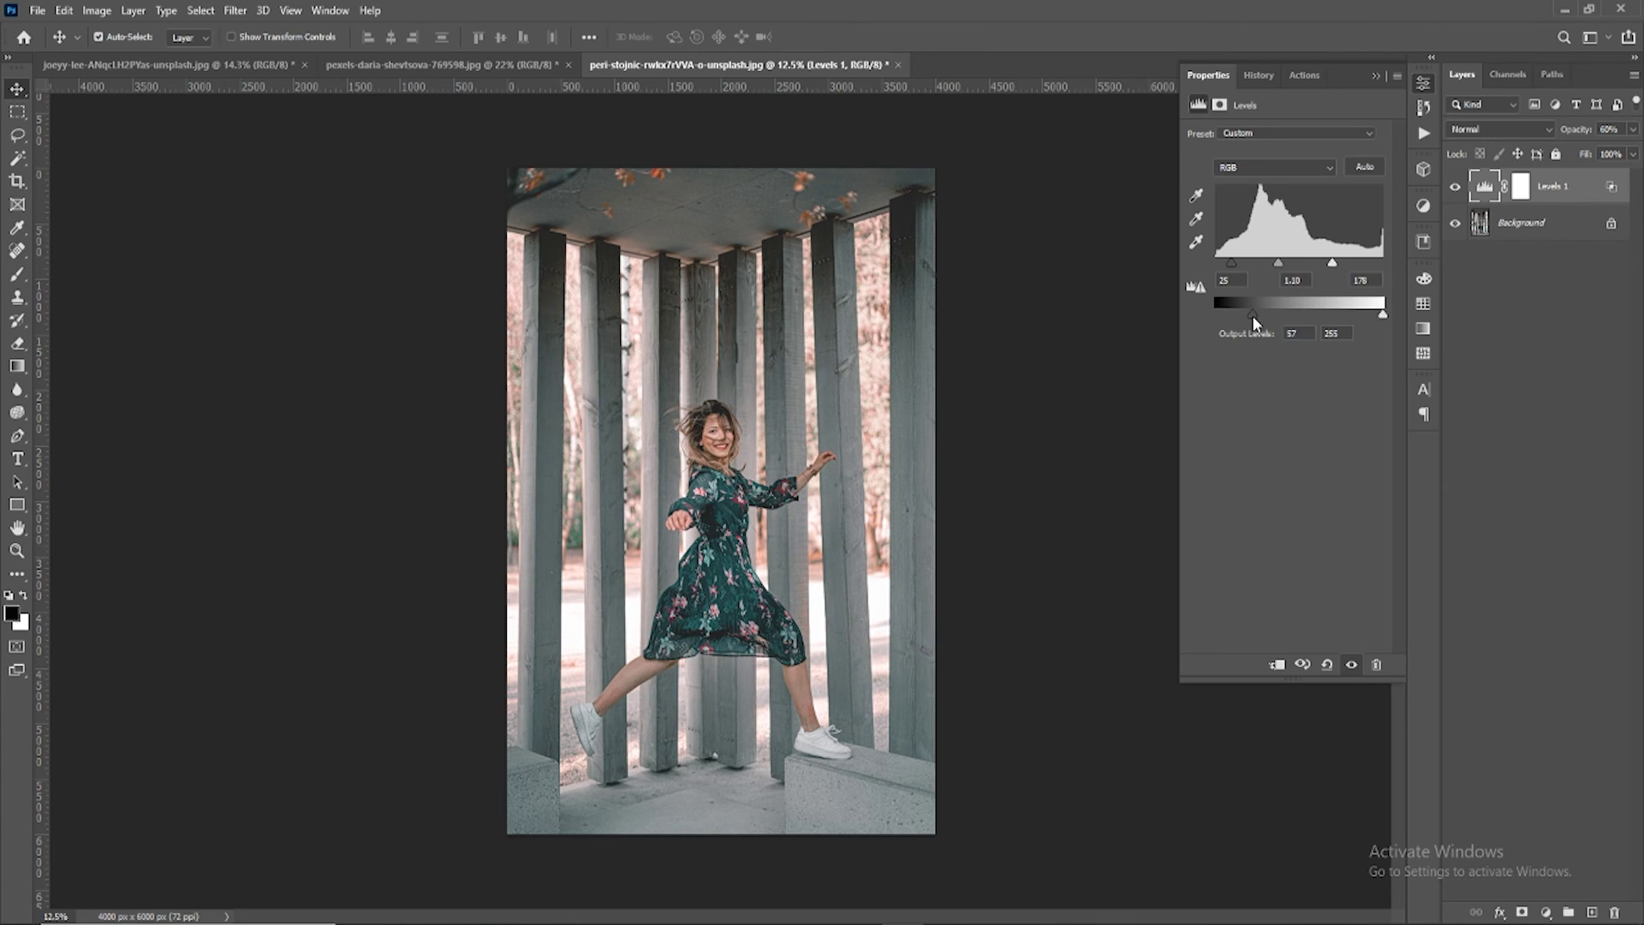
{"action": "mouse_move", "coordinate": [1251, 316]}
{"action": "left_mouse_down"}
{"action": "mouse_move", "coordinate": [1227, 314]}
{"action": "mouse_move", "coordinate": [1243, 263]}
{"action": "mouse_move", "coordinate": [1362, 263]}
{"action": "mouse_move", "coordinate": [1293, 263]}
{"action": "left_mouse_up"}
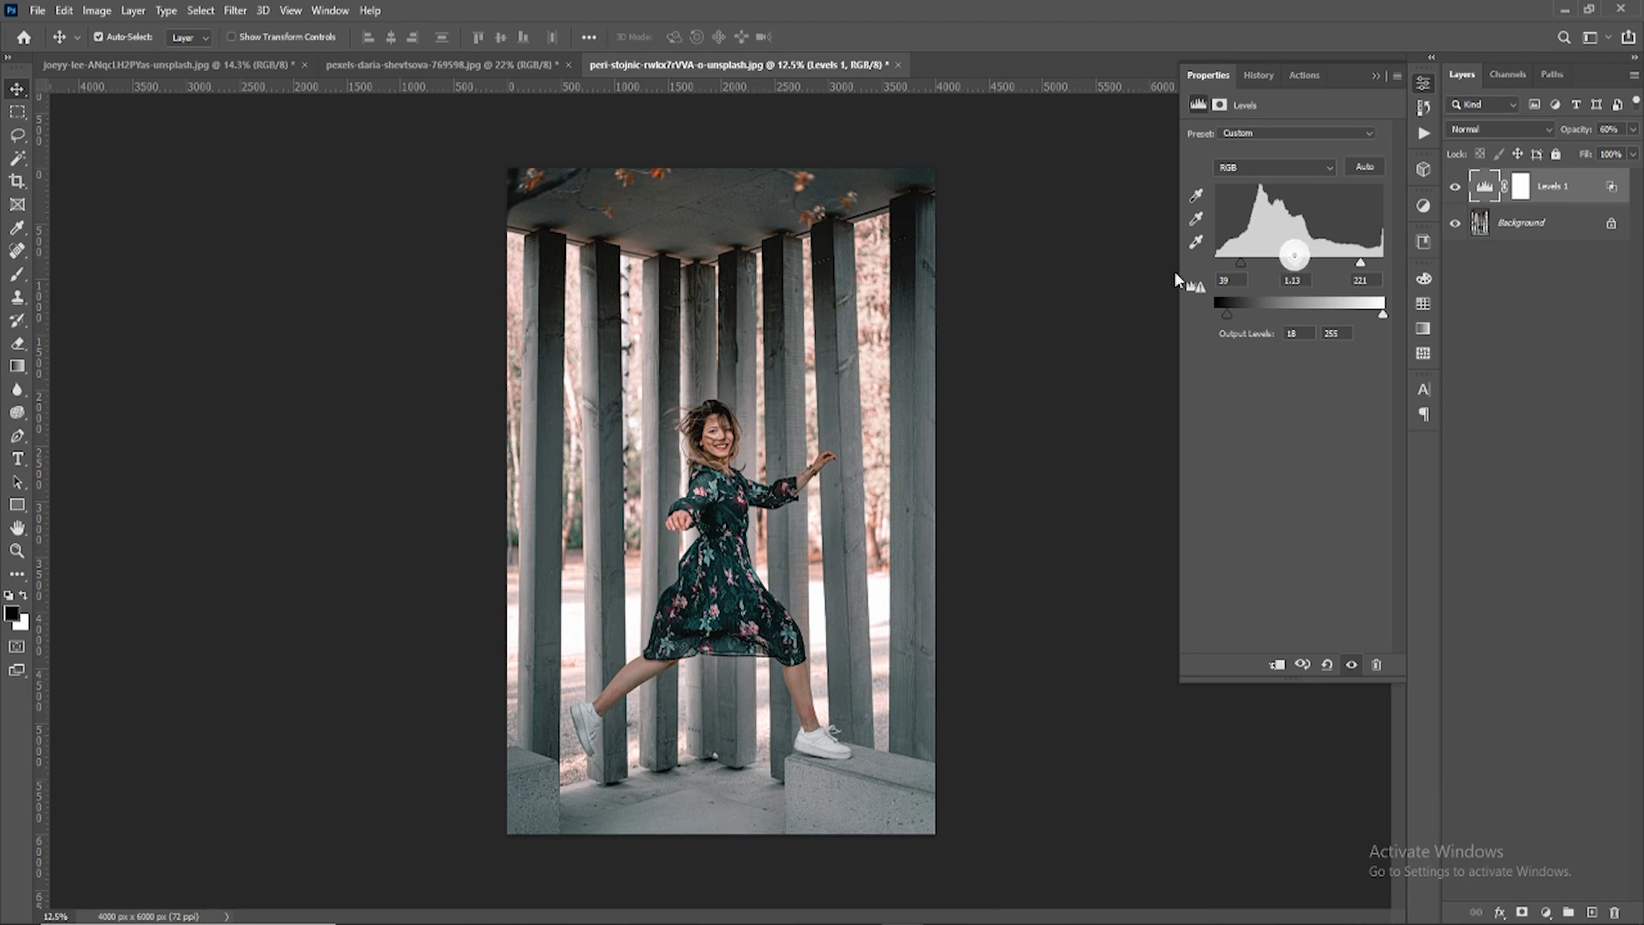
Step: Set Levels 1 outputs to 48/233 and raise input black to 81, comparing before and after
{"action": "left_click", "coordinate": [1137, 275]}
{"action": "left_click", "coordinate": [1460, 188]}
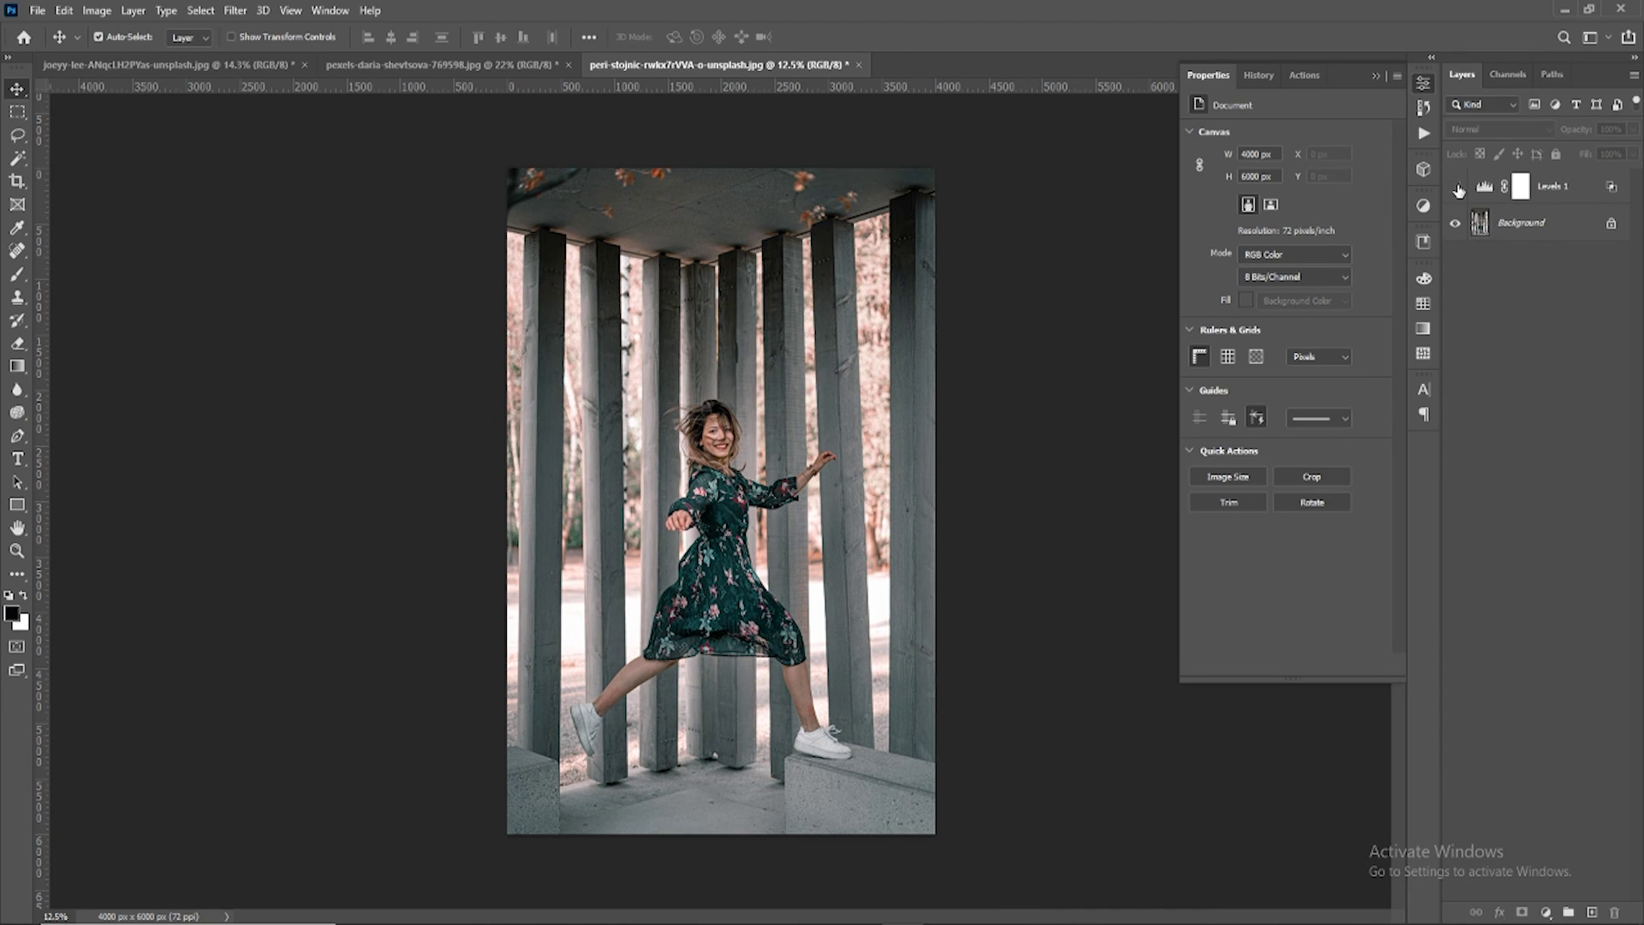
{"action": "left_click", "coordinate": [1456, 187]}
{"action": "left_click", "coordinate": [1481, 195]}
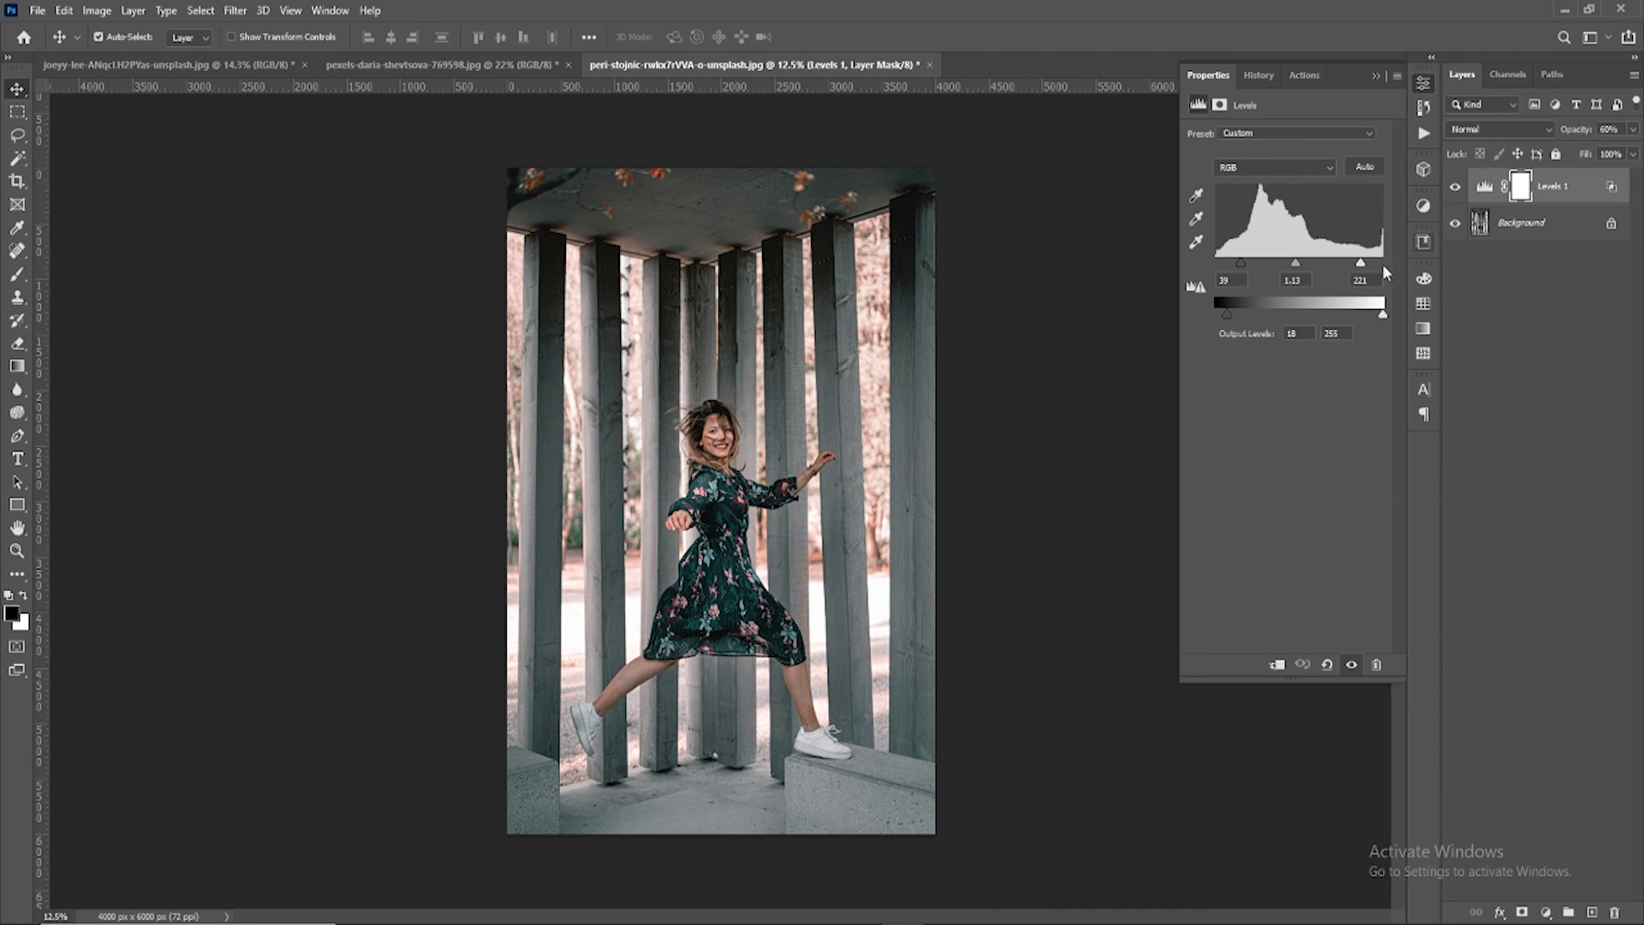
{"action": "left_click_drag", "start_coordinate": [1382, 315], "coordinate": [1369, 316]}
{"action": "left_click_drag", "start_coordinate": [1239, 310], "coordinate": [1246, 310]}
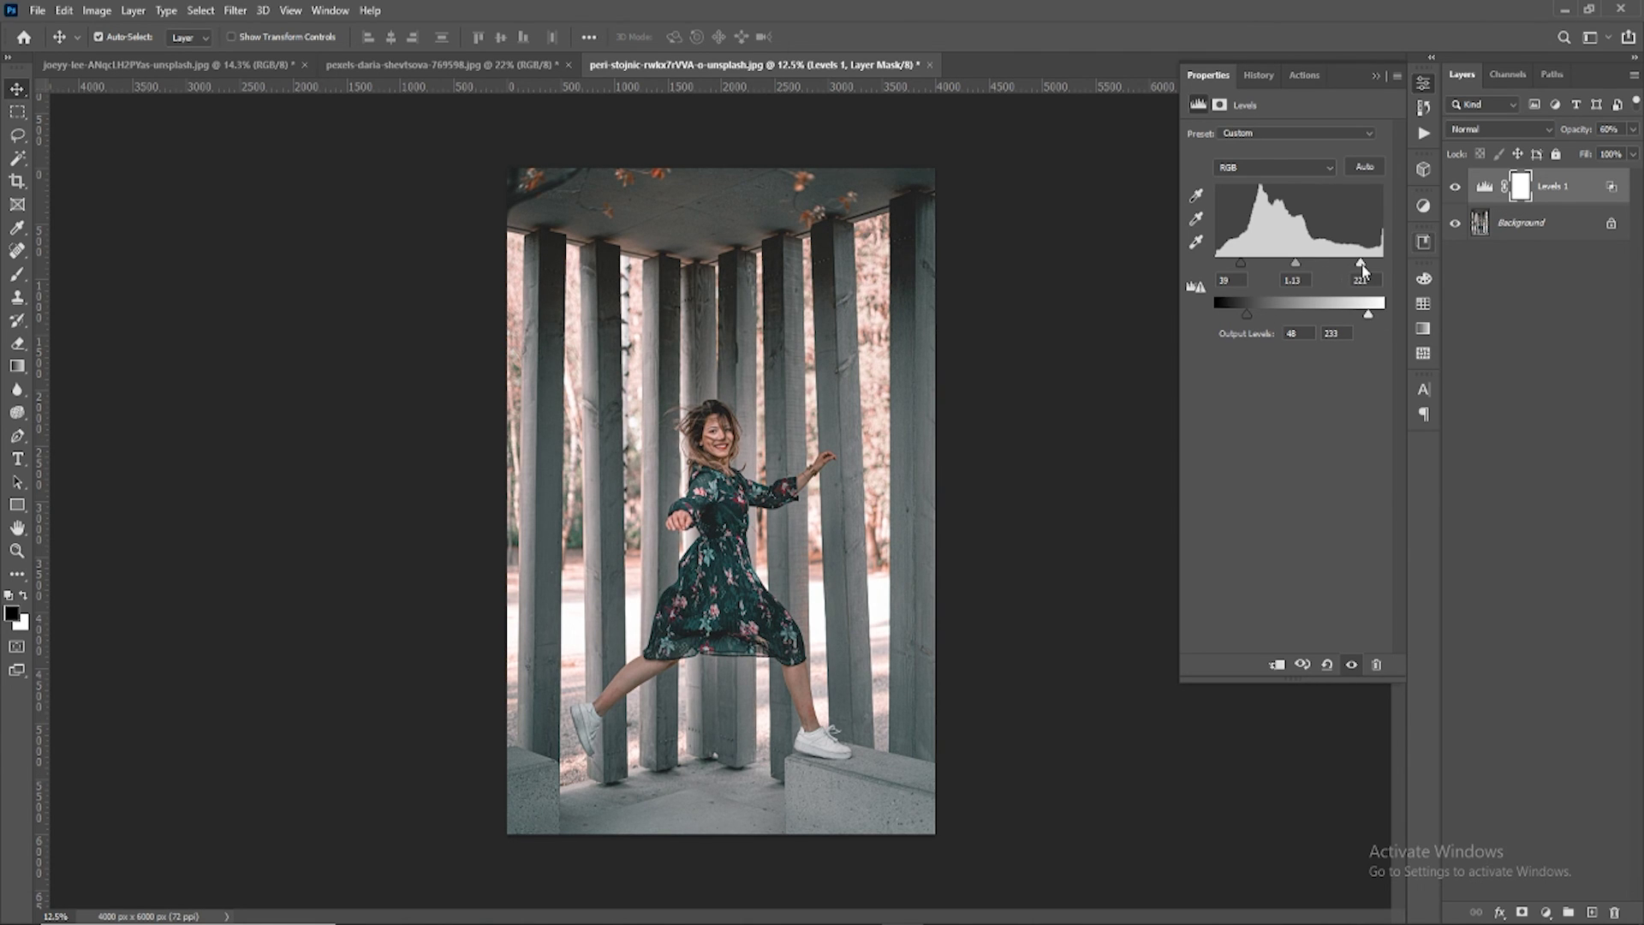
{"action": "left_click_drag", "start_coordinate": [1361, 263], "coordinate": [1363, 264]}
{"action": "left_click_drag", "start_coordinate": [1249, 263], "coordinate": [1290, 264]}
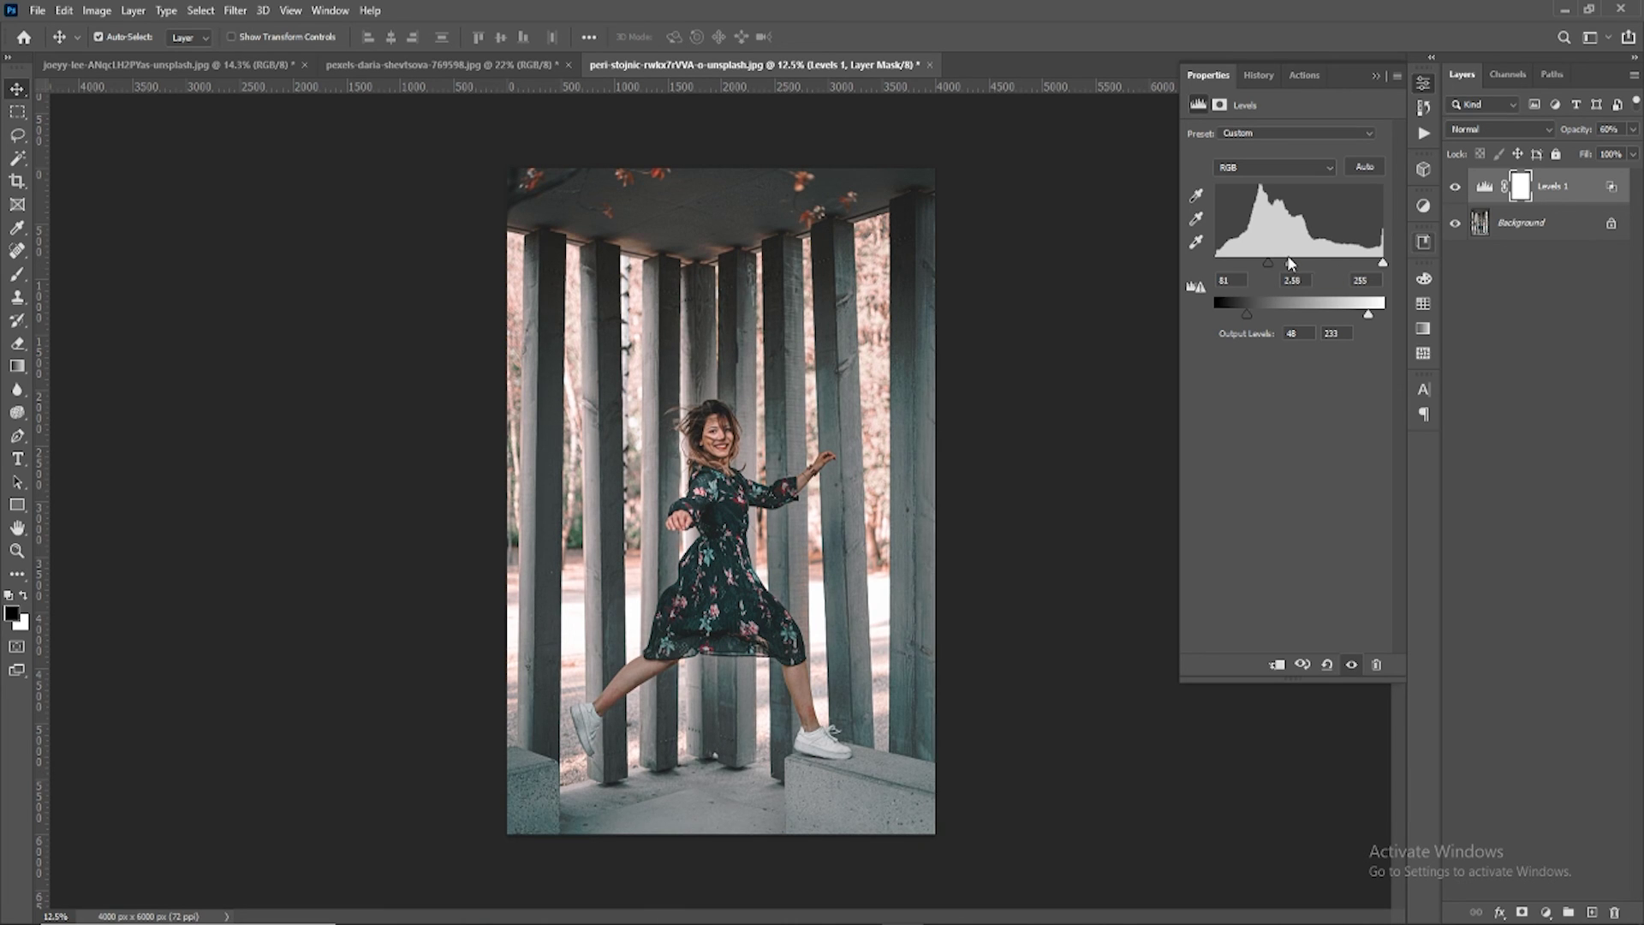
{"action": "left_click", "coordinate": [1455, 187]}
{"action": "left_click", "coordinate": [1060, 276]}
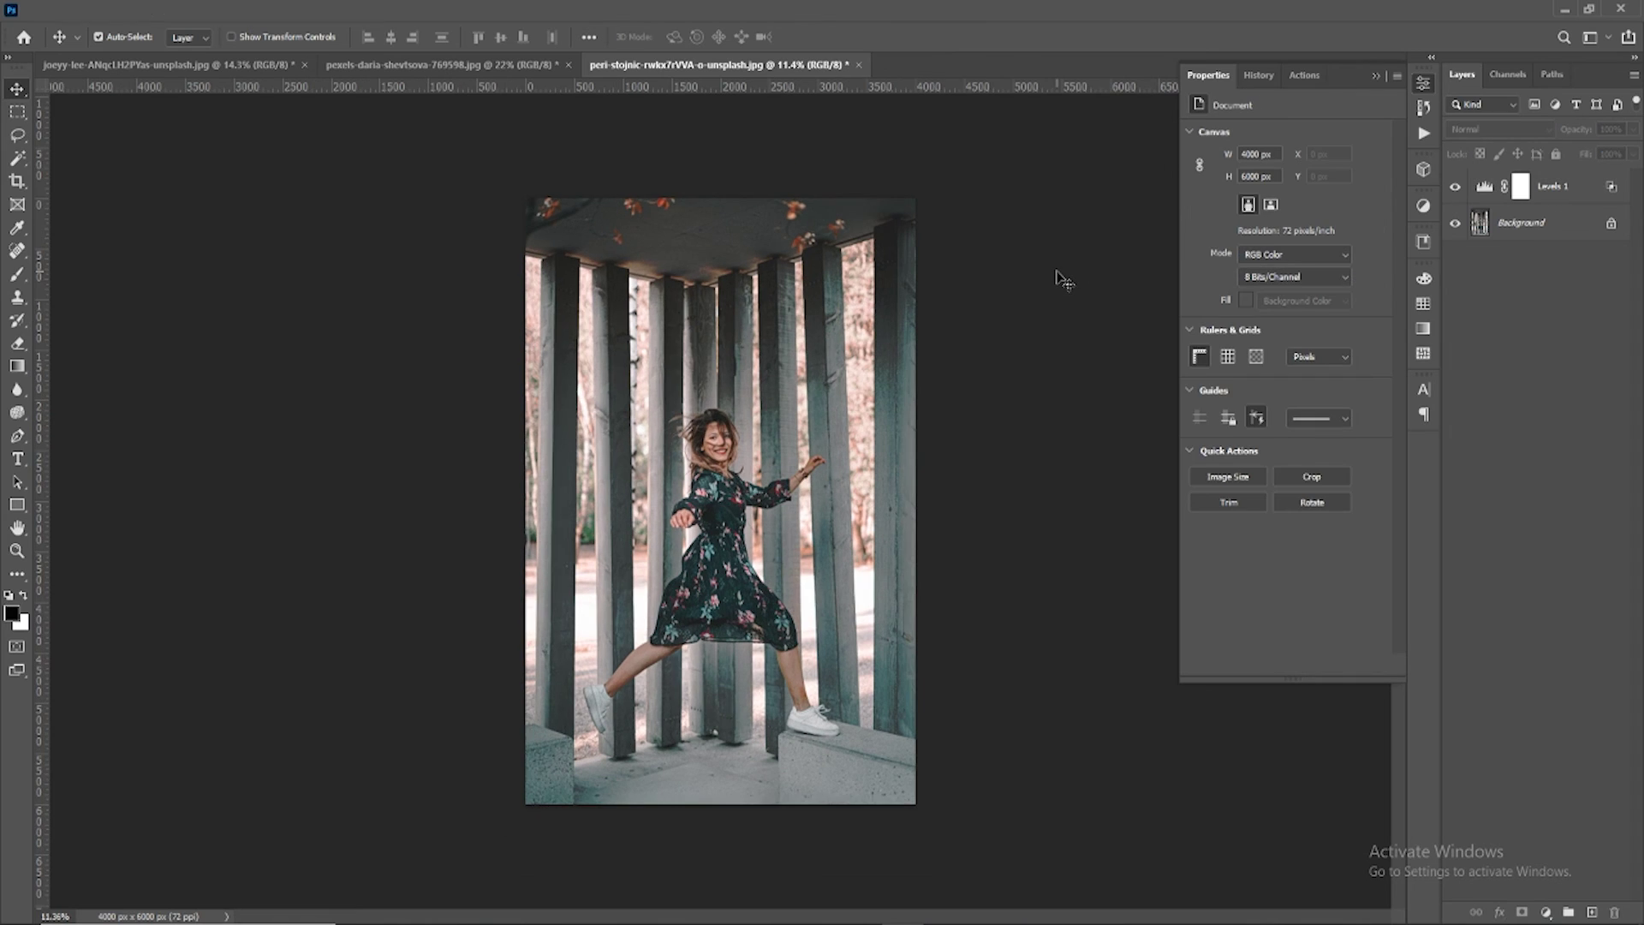
{"action": "key", "text": "ctrl+plus"}
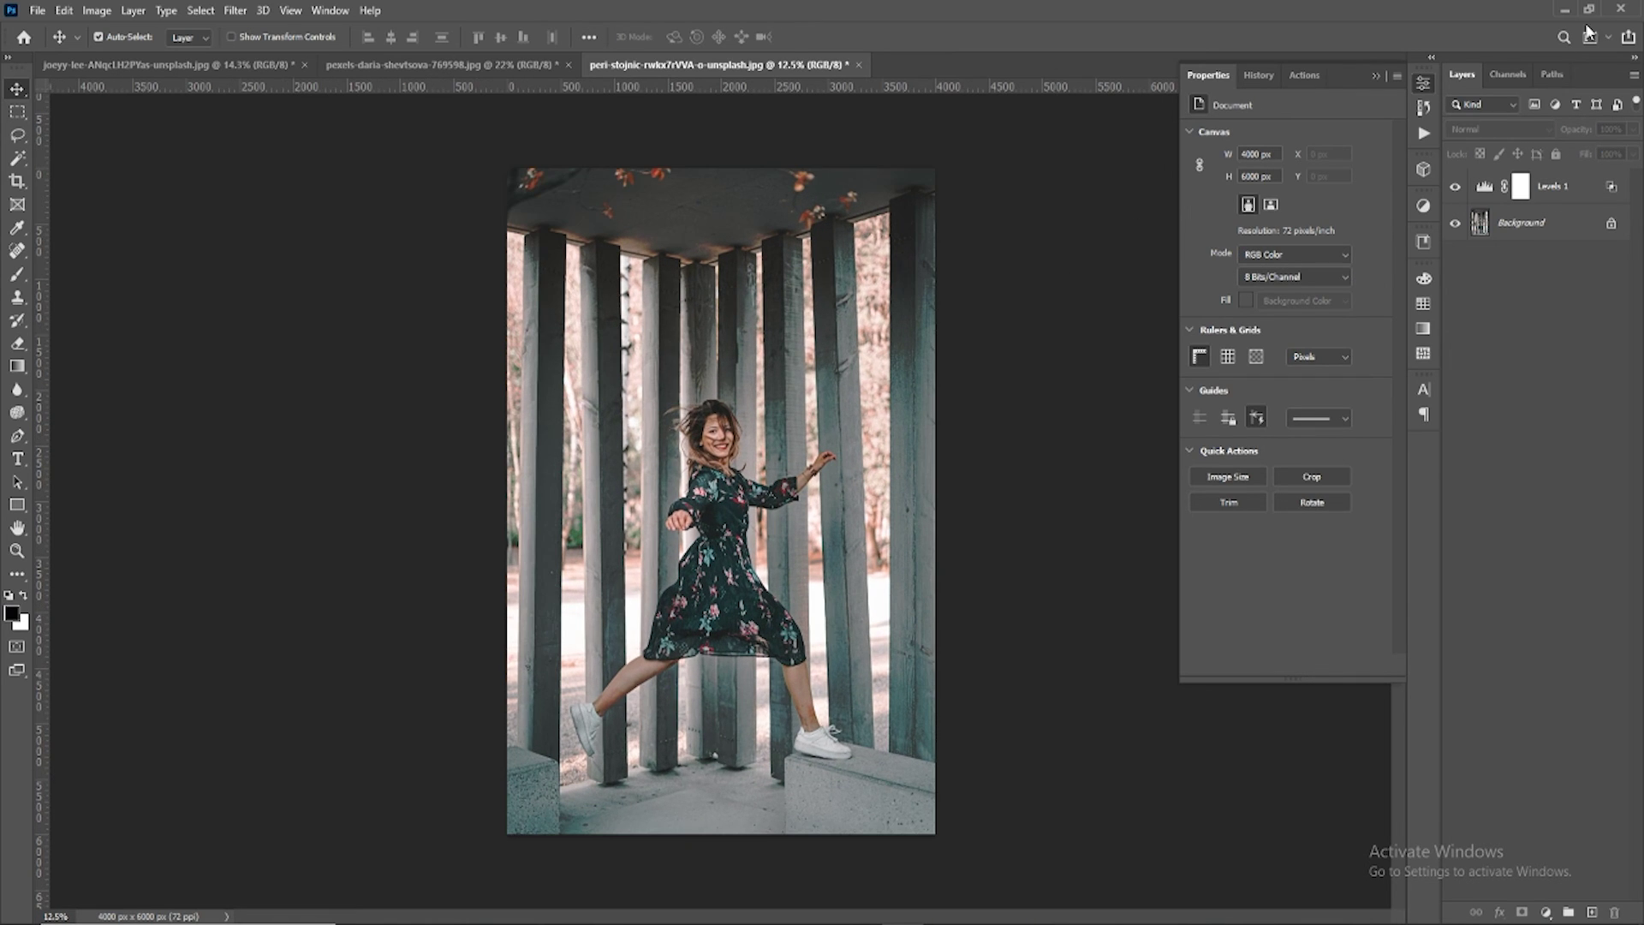